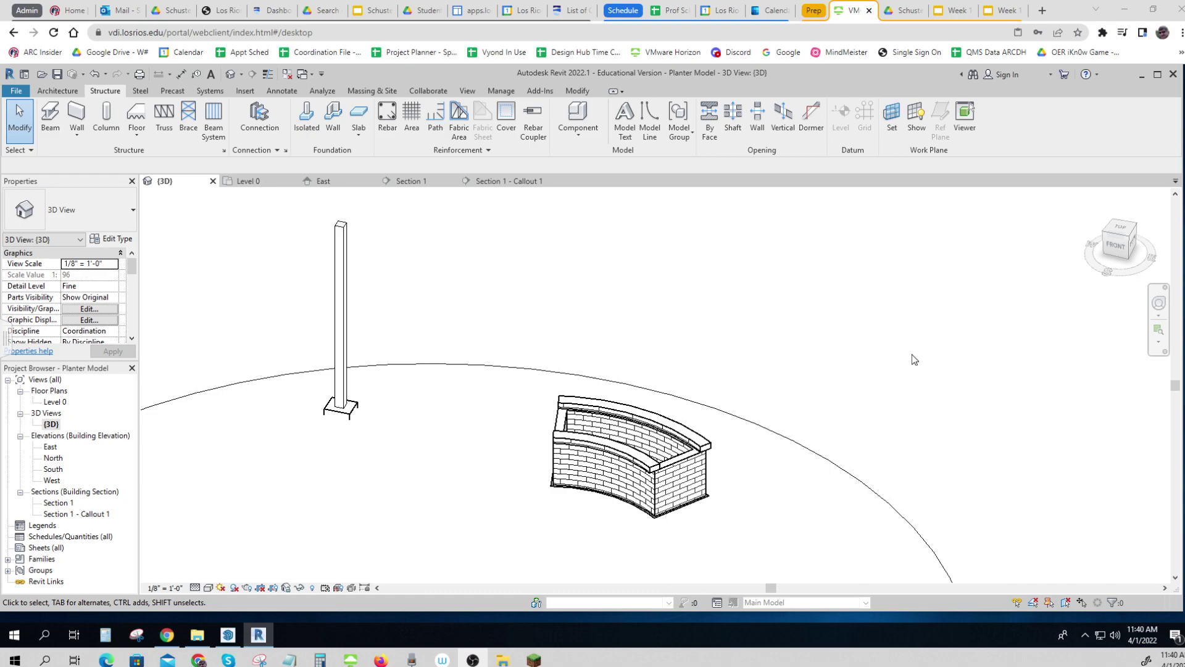
{"action": "left_click", "coordinate": [59, 404]}
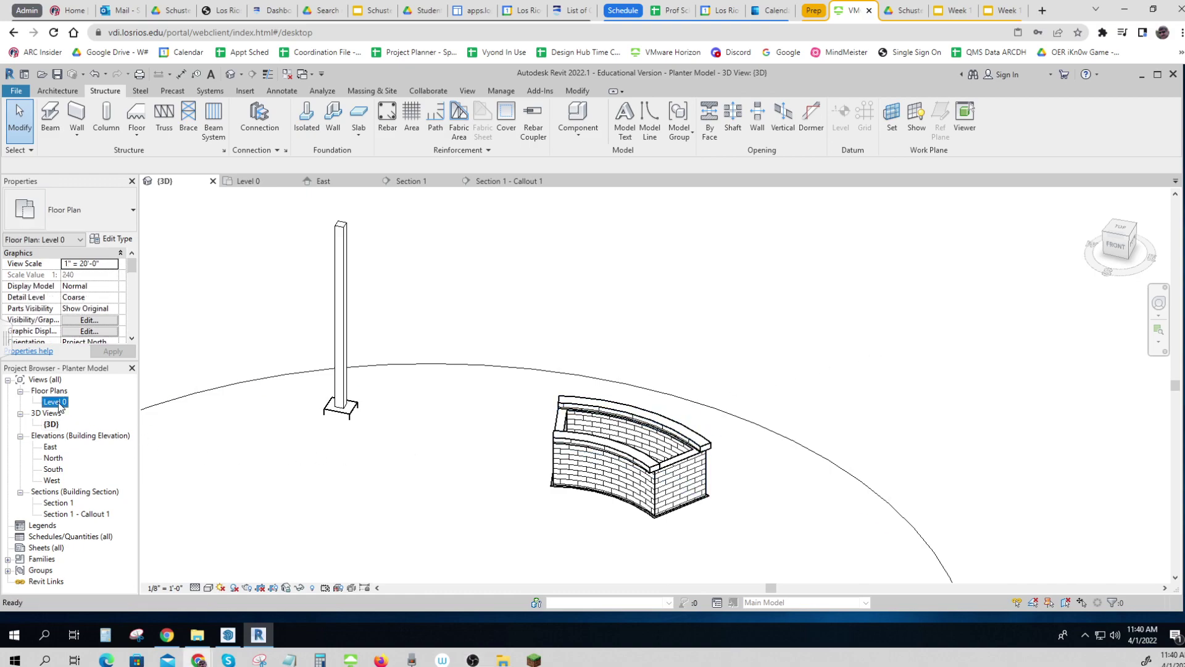
{"action": "double_click", "coordinate": [60, 408]}
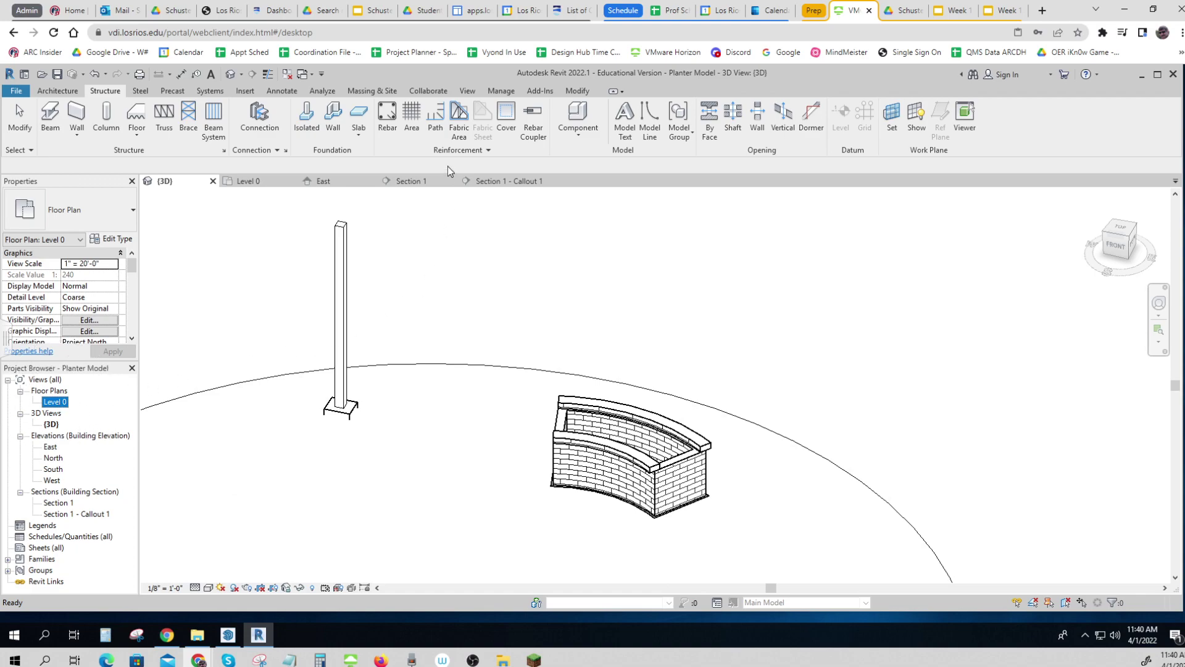
{"action": "left_click", "coordinate": [469, 90]}
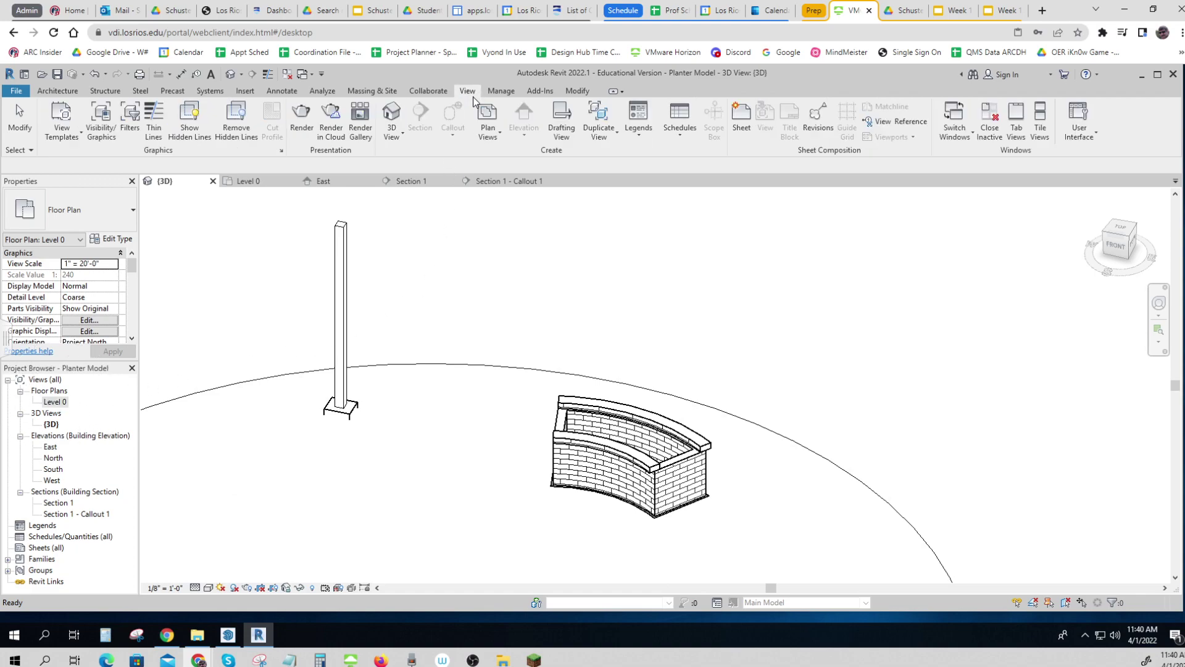
{"action": "left_click", "coordinate": [492, 133]}
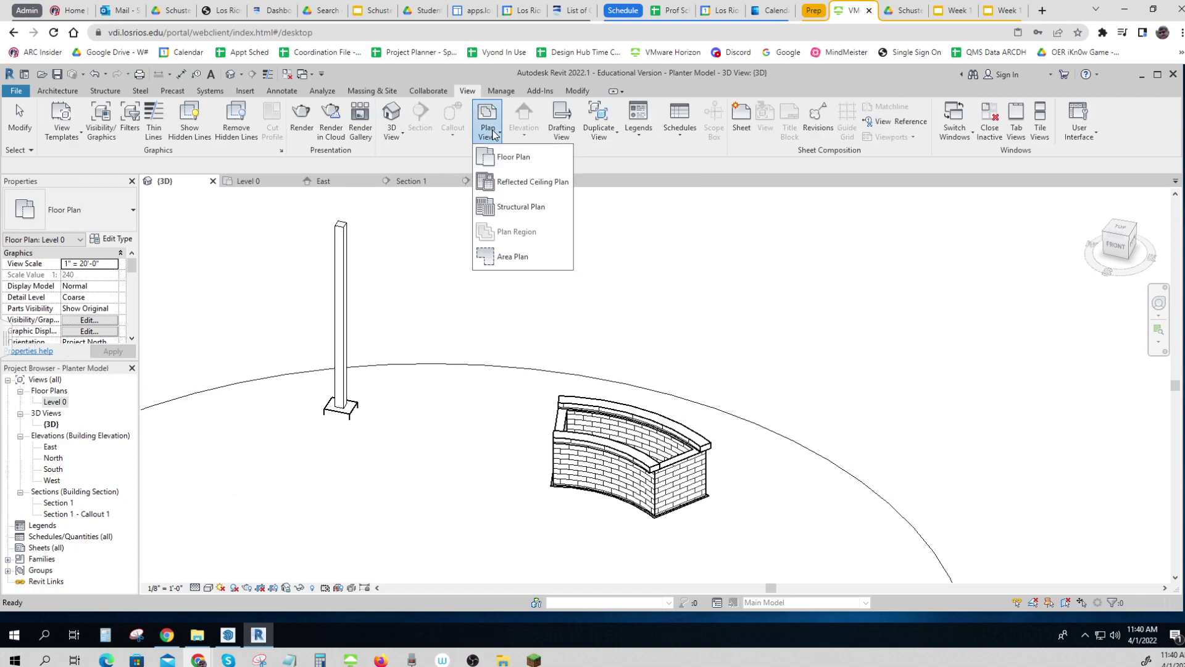
{"action": "left_click", "coordinate": [503, 161]}
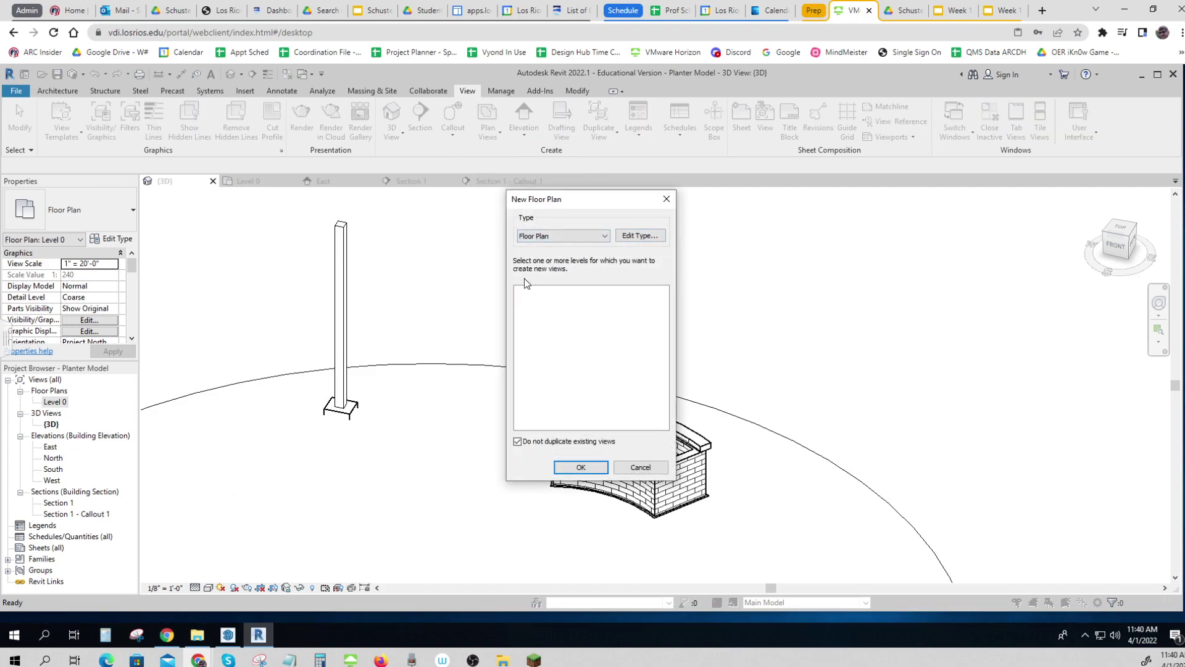
{"action": "left_click", "coordinate": [643, 467]}
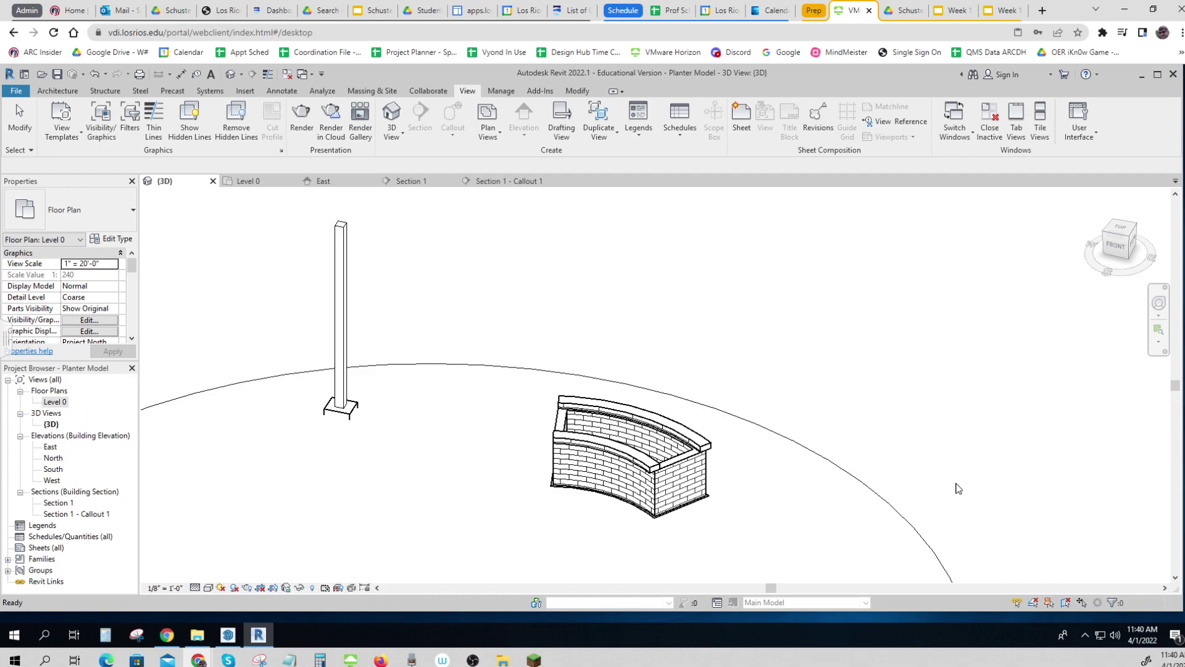
Open the Level 0 floor plan view showing the curved planter.
{"action": "scroll", "coordinate": [968, 440], "scroll_direction": "down", "scroll_amount": 5}
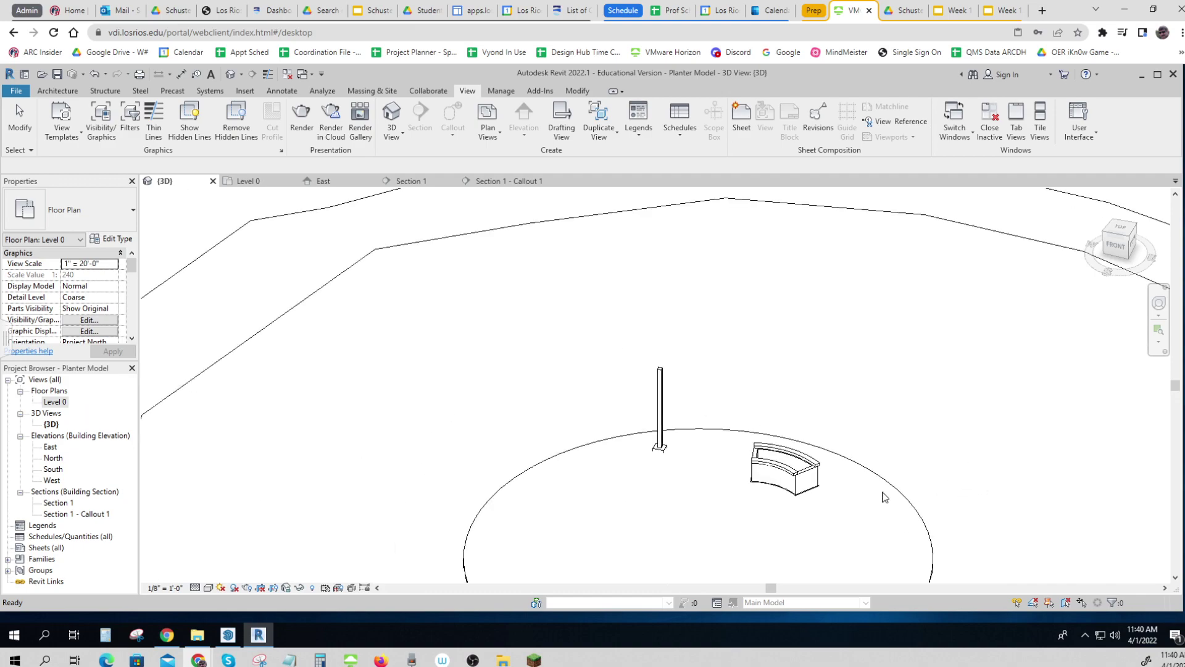
{"action": "scroll", "coordinate": [917, 451], "scroll_direction": "down", "scroll_amount": 2}
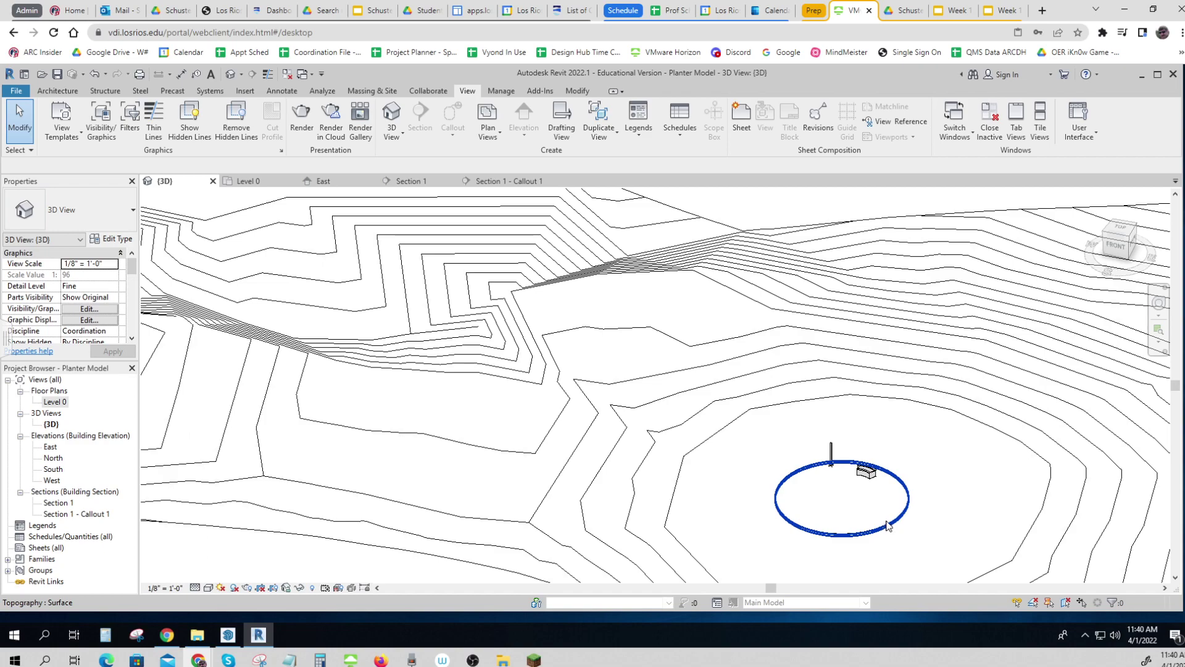
{"action": "scroll", "coordinate": [913, 455], "scroll_direction": "up", "scroll_amount": 2}
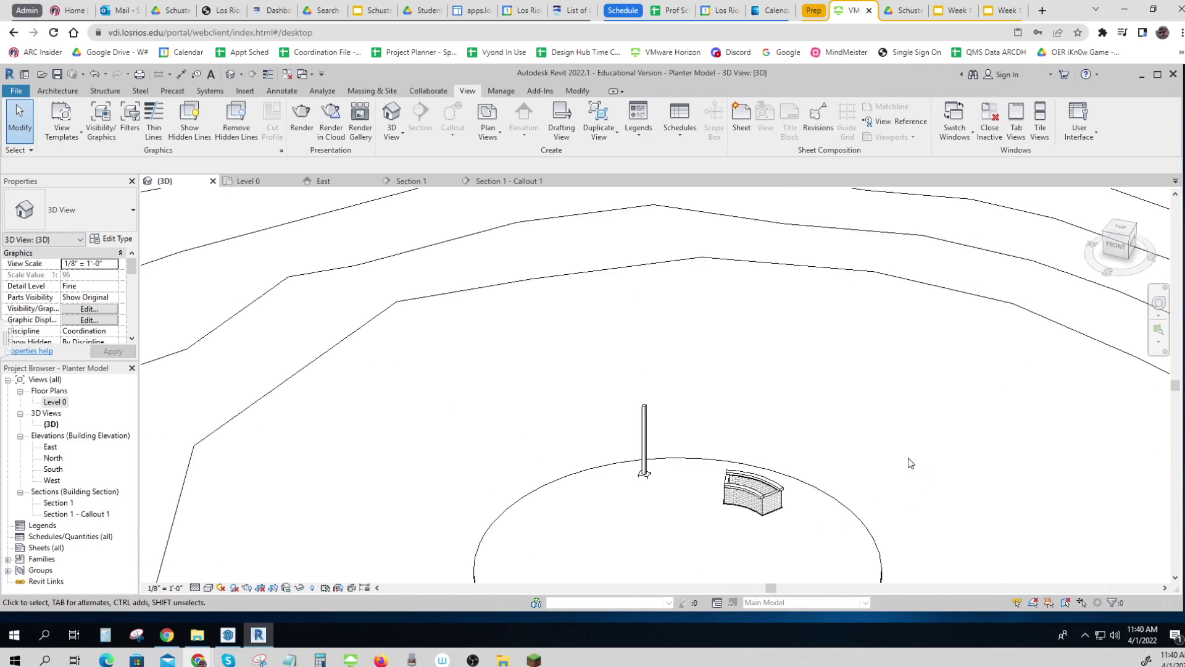
{"action": "scroll", "coordinate": [911, 463], "scroll_direction": "up", "scroll_amount": 2}
{"action": "middle_click_drag", "start_coordinate": [720, 553], "coordinate": [733, 548], "text": "shift"}
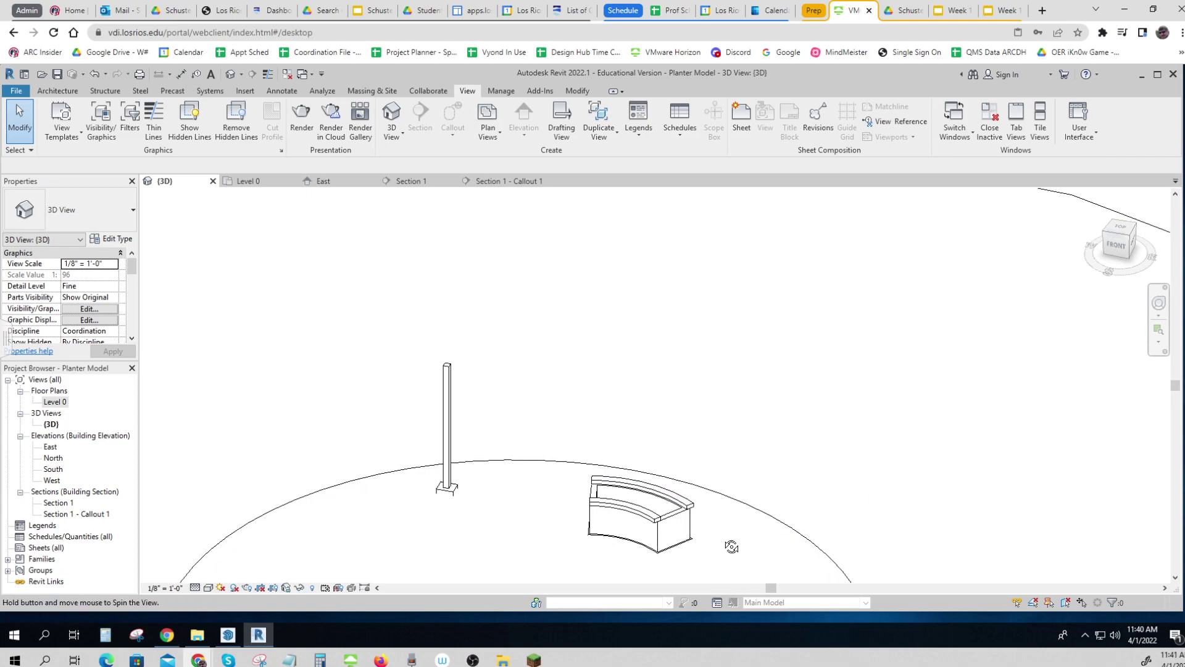
{"action": "double_click", "coordinate": [64, 402]}
{"action": "scroll", "coordinate": [563, 399], "scroll_direction": "up", "scroll_amount": 2}
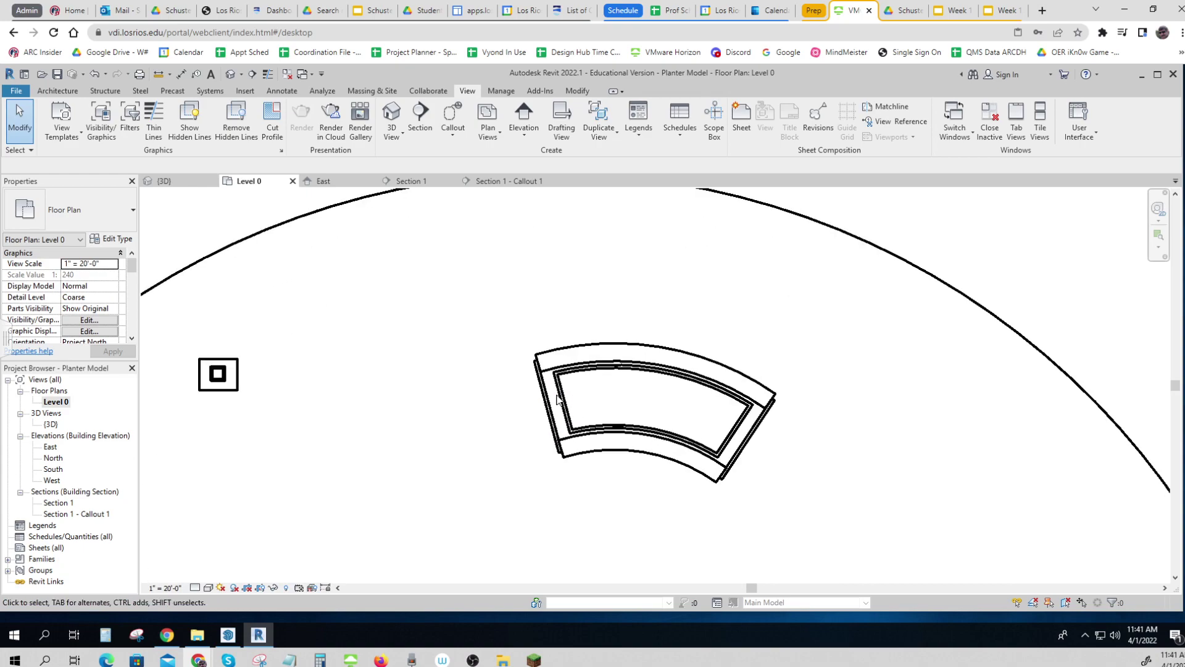
Set the type for new architectural walls to Generic - 4" Brick and leave the Wall command without drawing.
{"action": "left_click", "coordinate": [59, 91]}
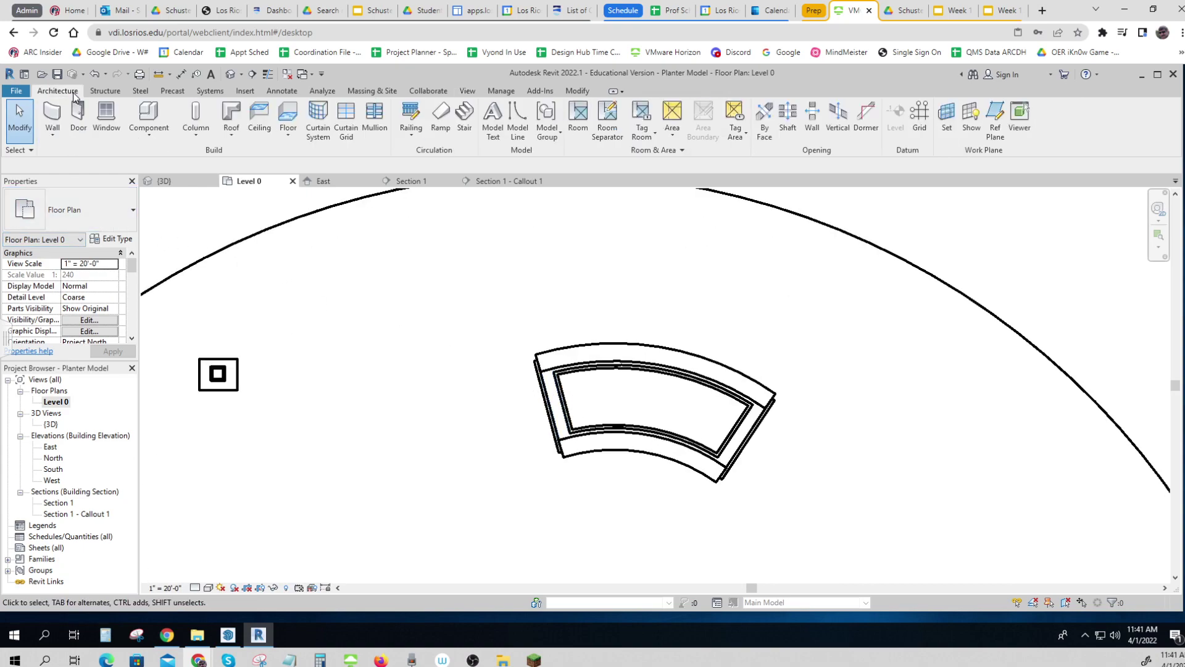
{"action": "left_click", "coordinate": [54, 136]}
{"action": "left_click", "coordinate": [79, 166]}
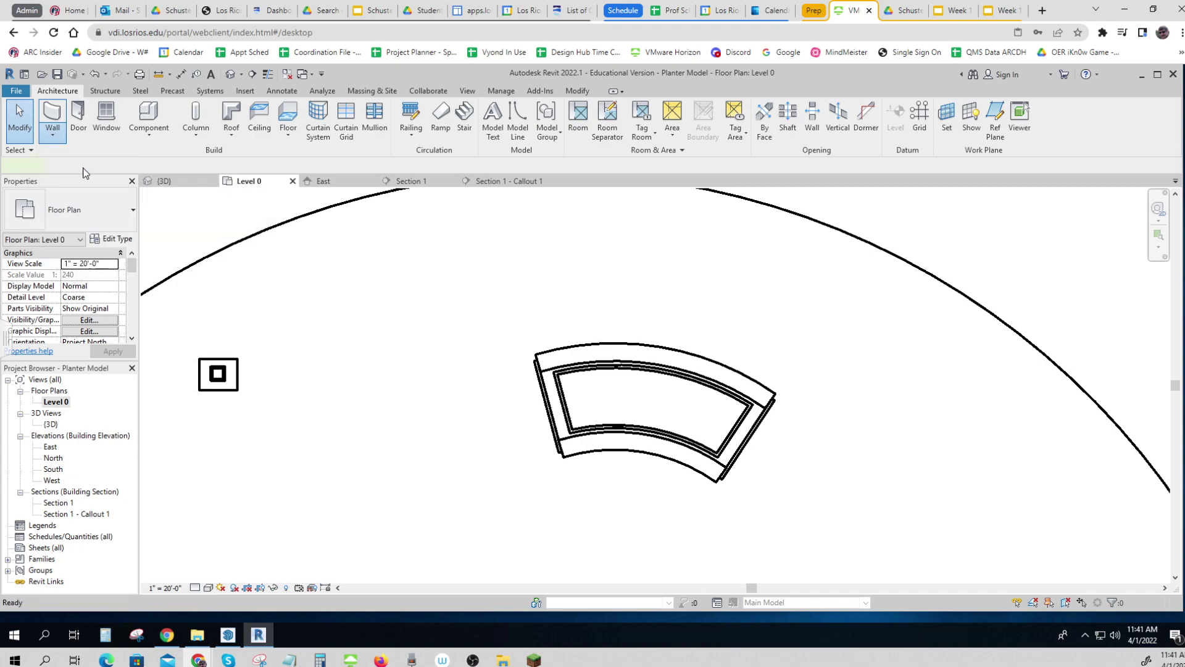
{"action": "left_click", "coordinate": [130, 210]}
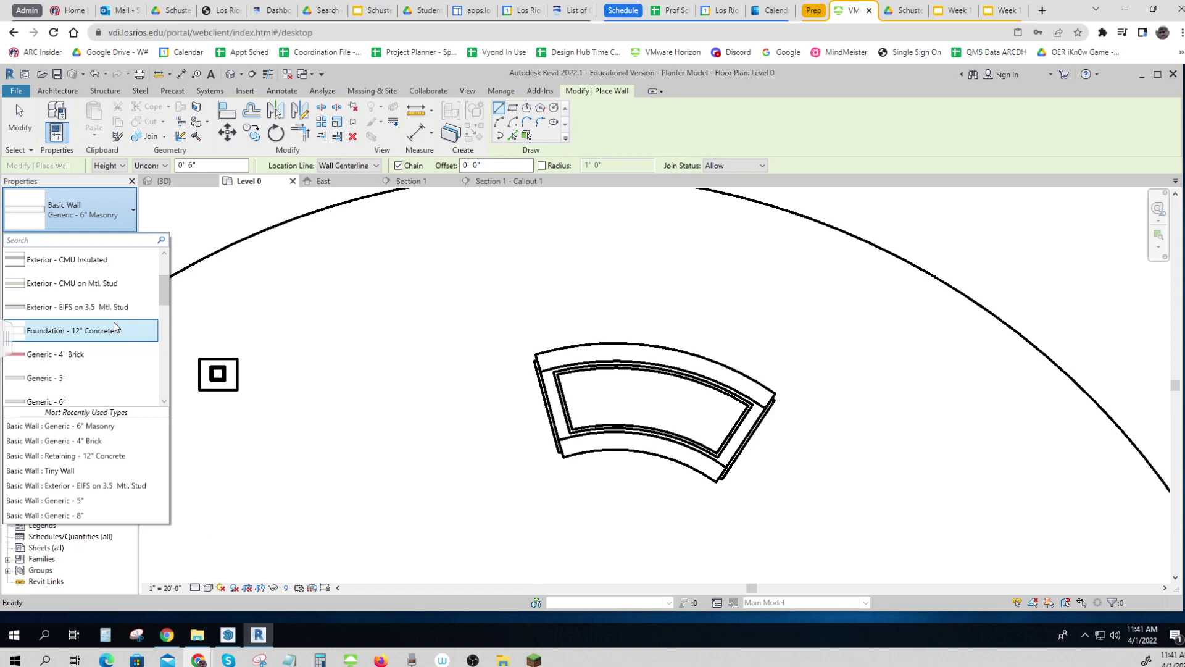
{"action": "left_click", "coordinate": [61, 354]}
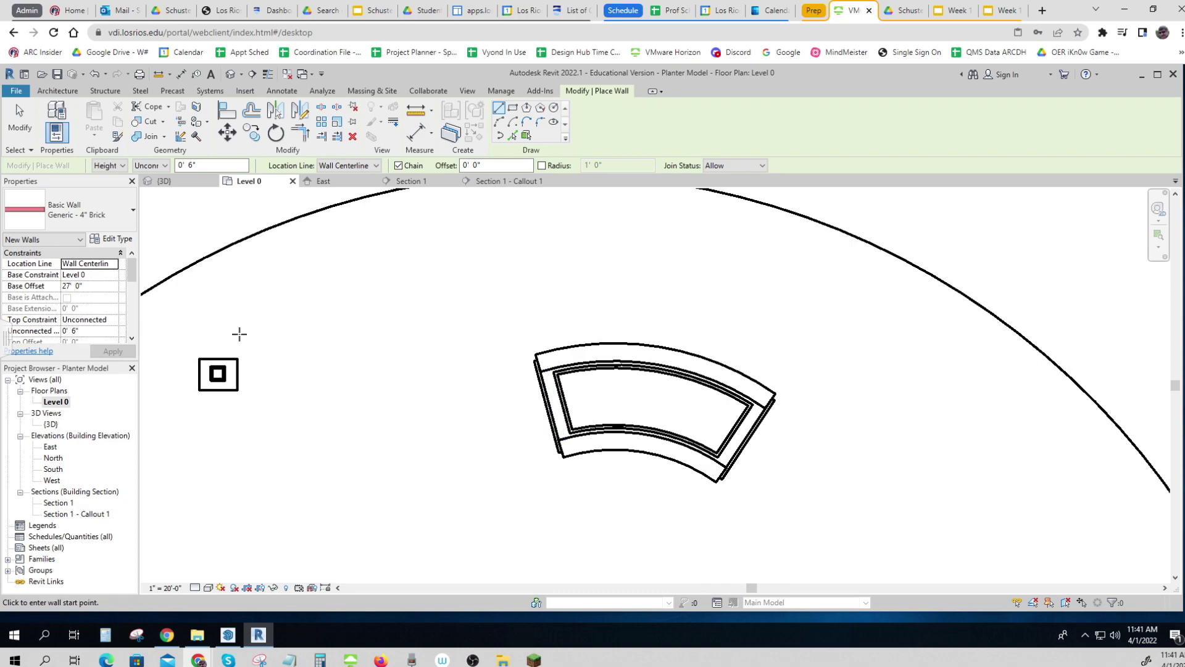
{"action": "key", "text": "Escape"}
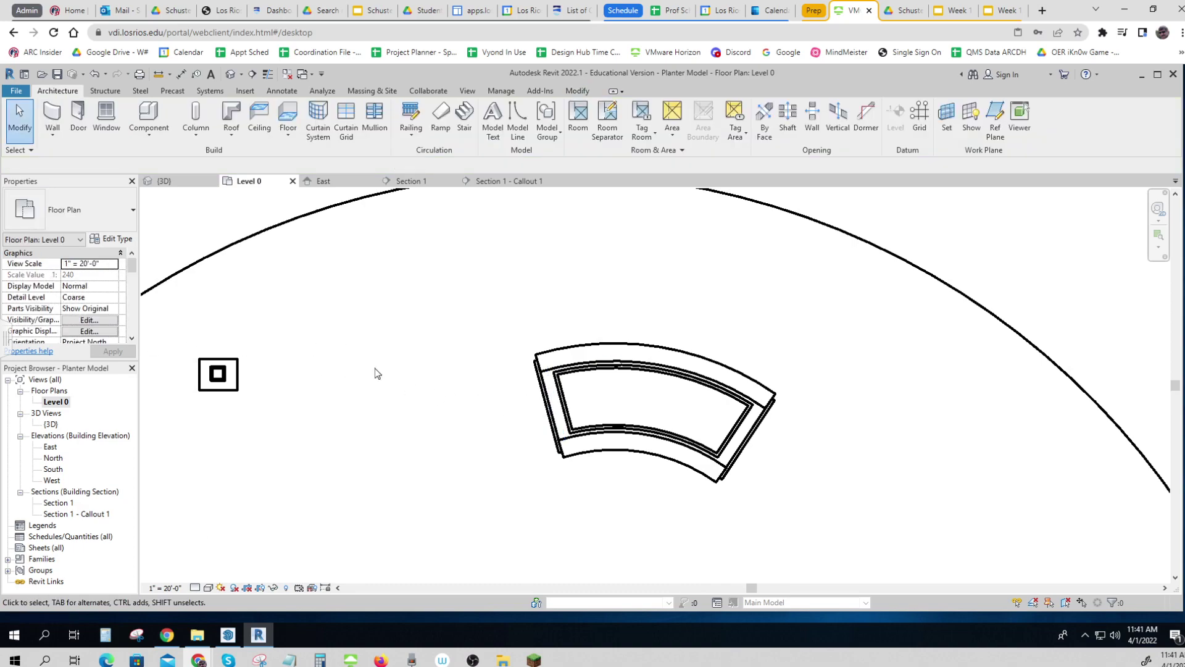
Inspect the top constraint and unconnected height of the brick wall at the planter's left end.
{"action": "left_click", "coordinate": [543, 414]}
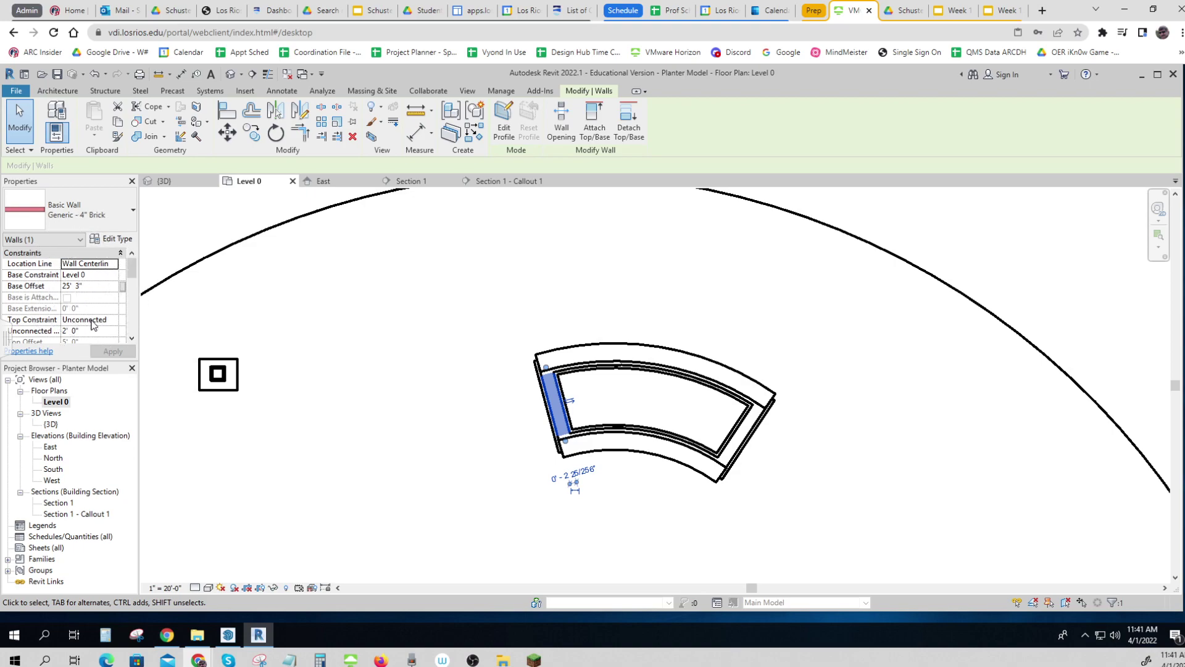
{"action": "left_click", "coordinate": [113, 322]}
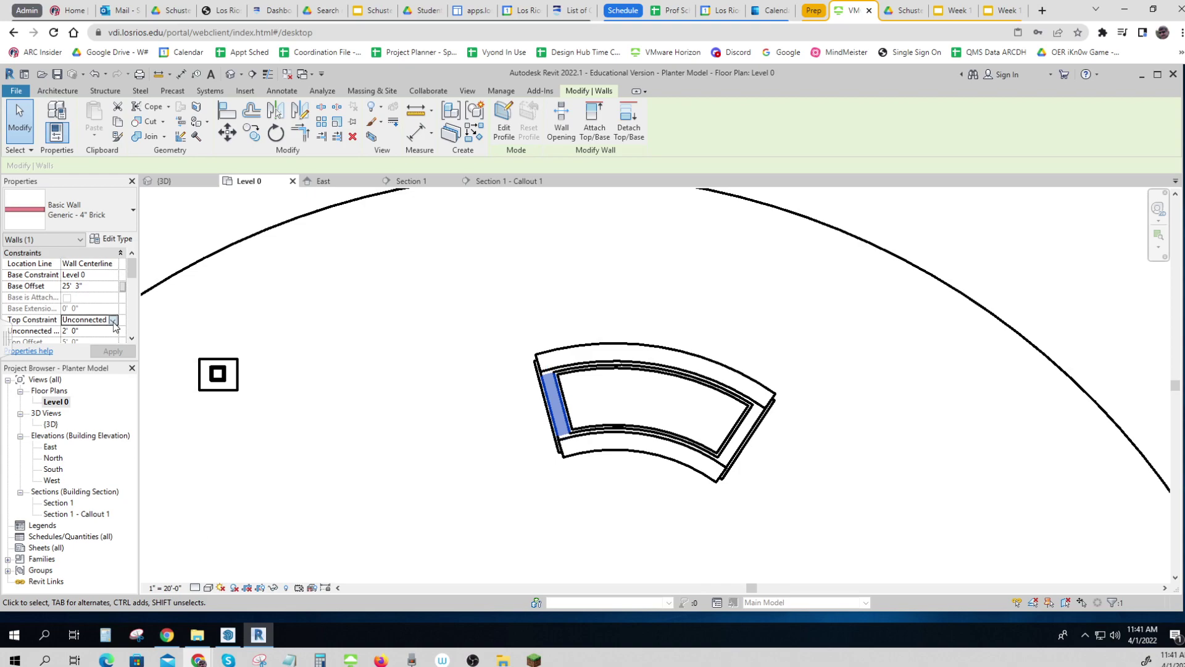
{"action": "left_click", "coordinate": [113, 320]}
{"action": "left_click", "coordinate": [87, 332]}
Hide the Properties palette, deselect the wall and restore the palette's display.
{"action": "left_click", "coordinate": [133, 181]}
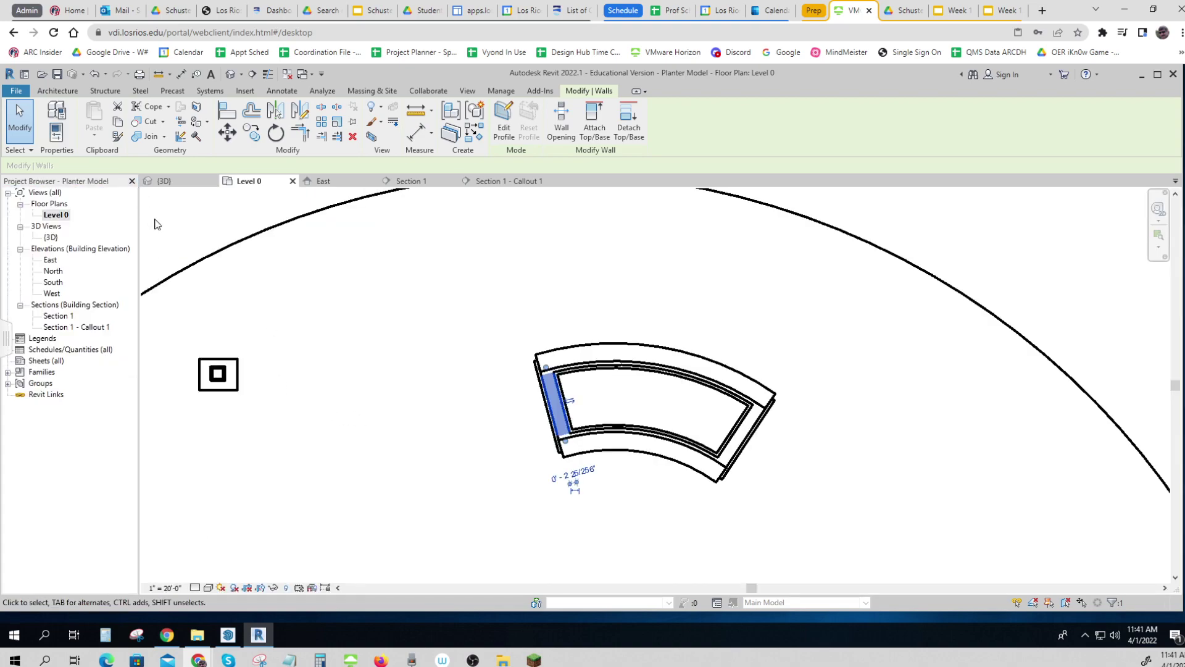
{"action": "left_click", "coordinate": [558, 278]}
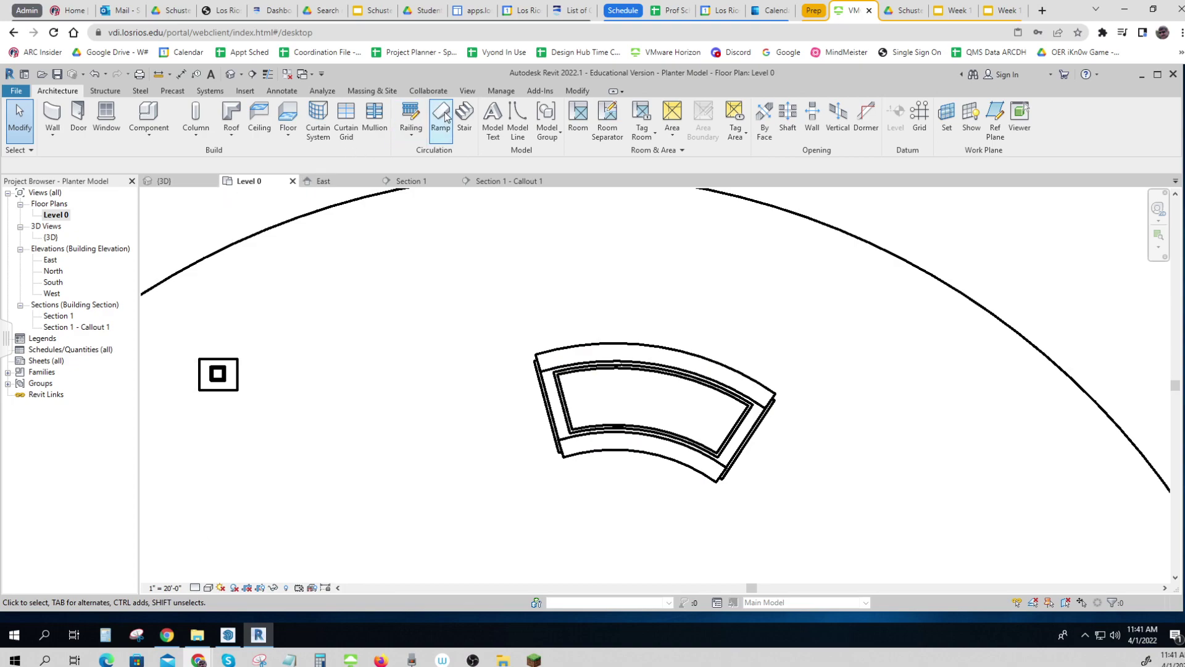
{"action": "left_click", "coordinate": [467, 90]}
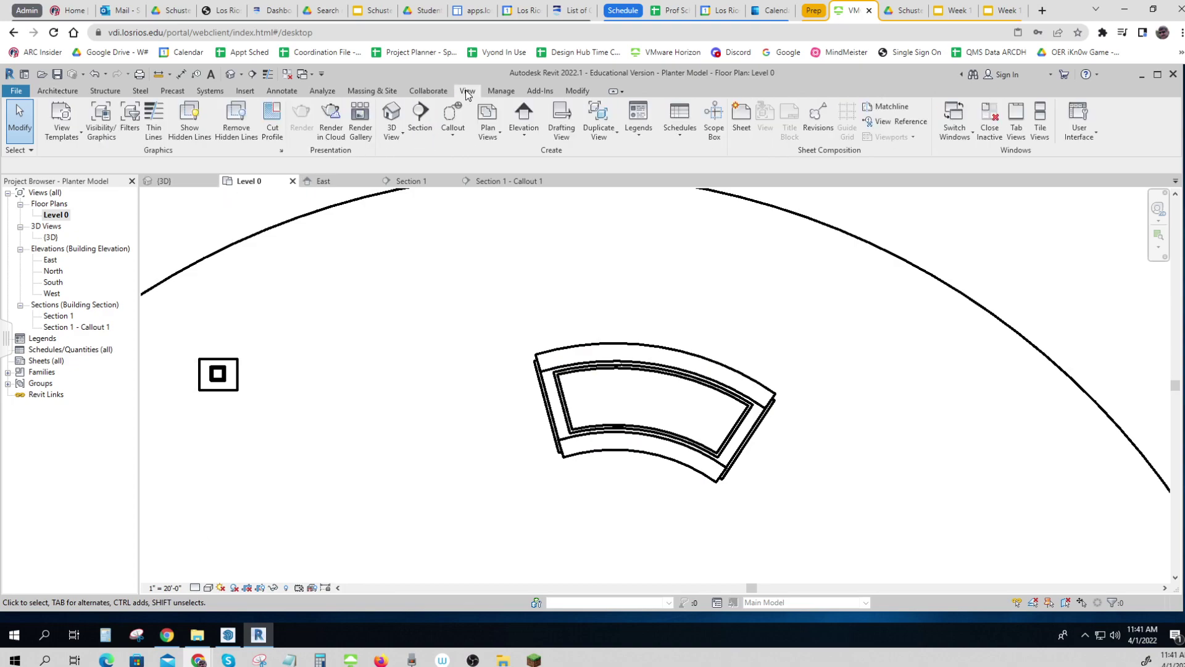
{"action": "left_click", "coordinate": [1077, 137]}
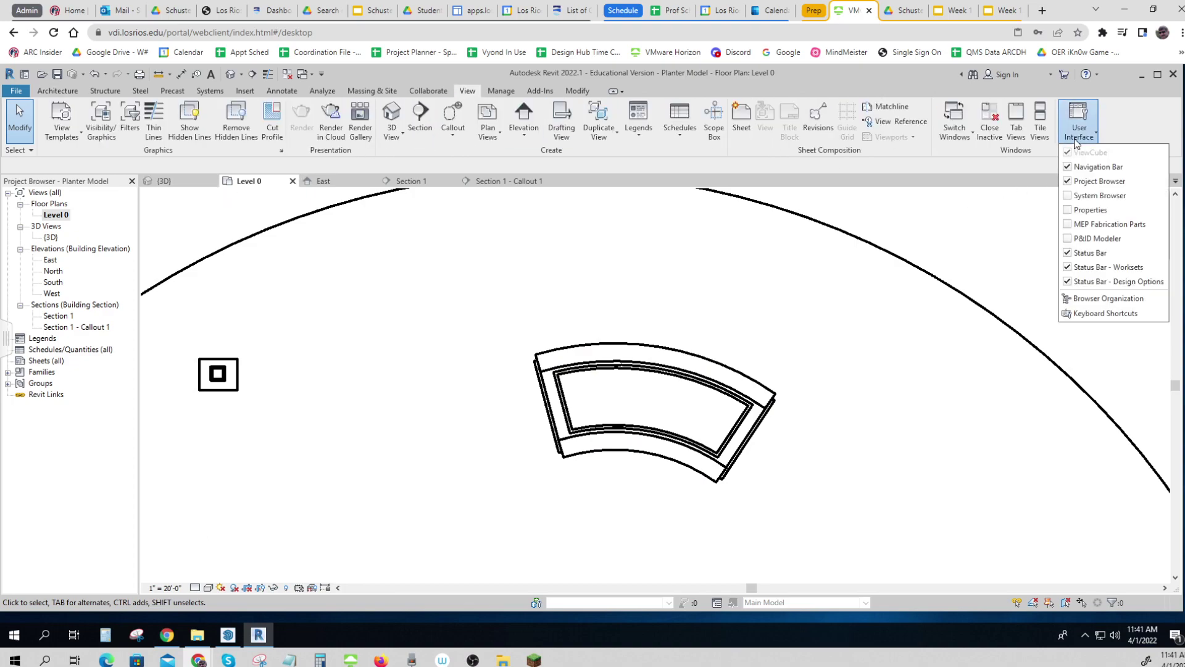
{"action": "left_click", "coordinate": [1080, 210]}
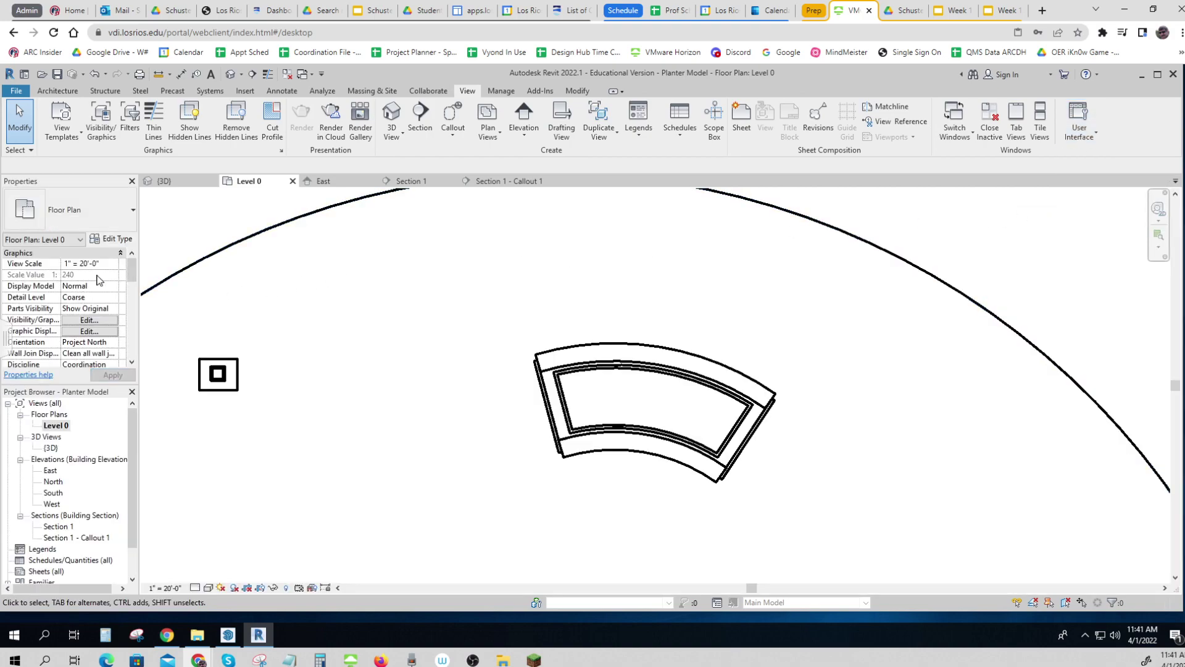
Set the unconnected height of the planter's outer curved Generic - 6" Masonry cap wall to 0' 2".
{"action": "left_click", "coordinate": [574, 350]}
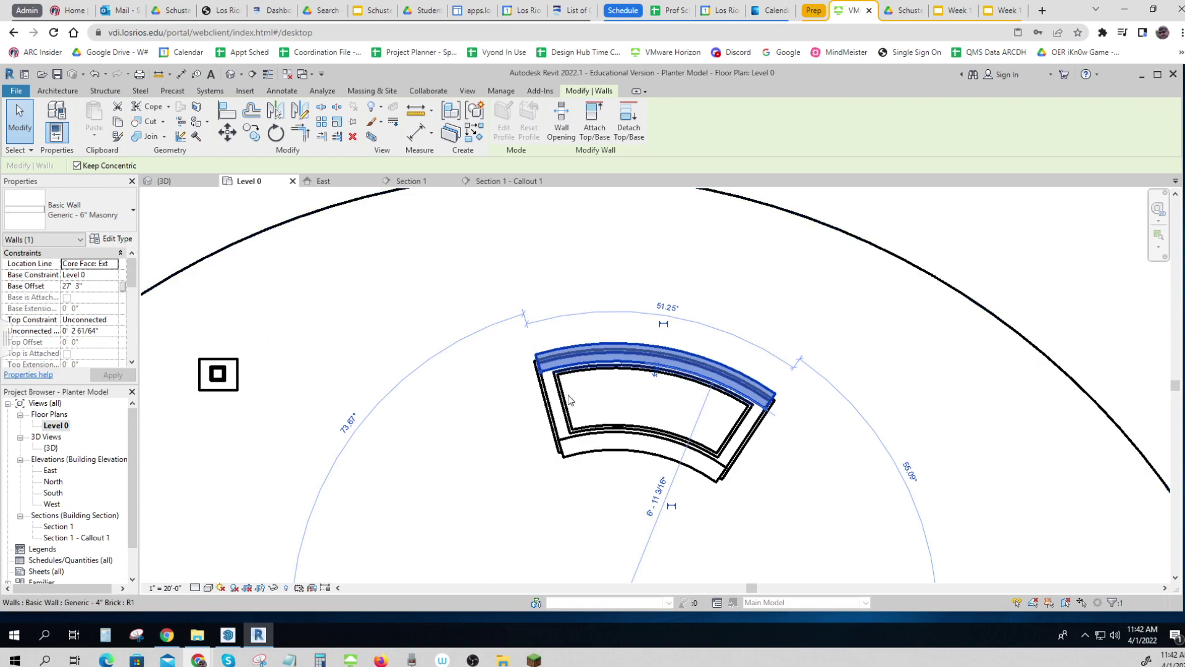
{"action": "key", "text": "ctrl"}
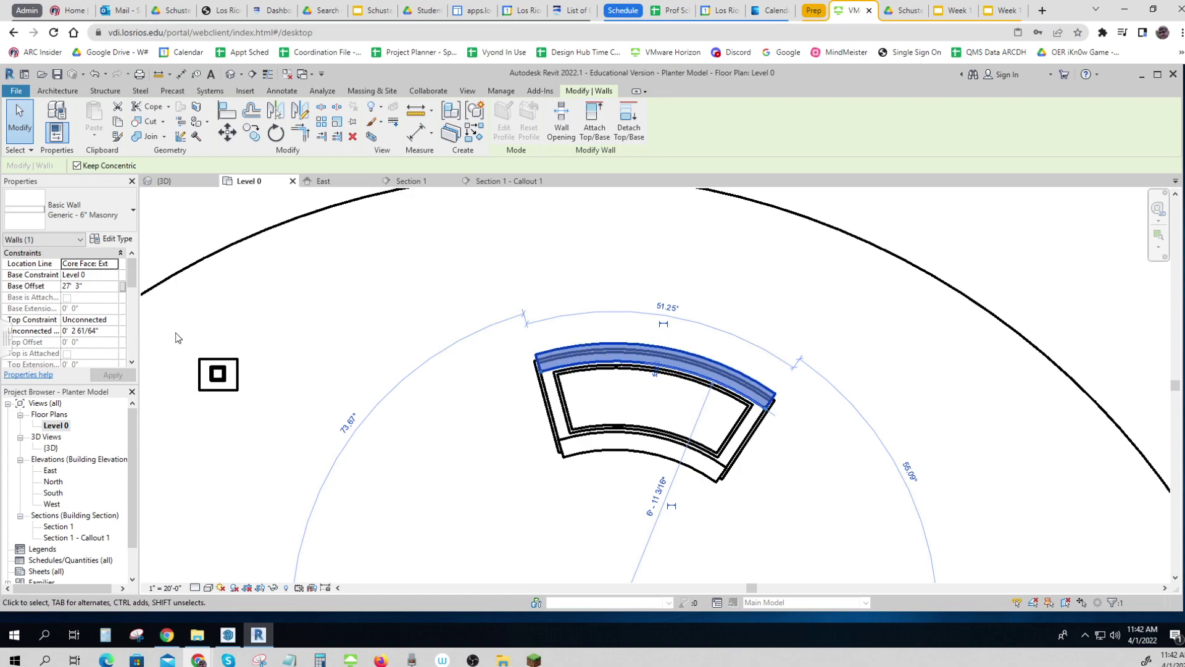
{"action": "left_click", "coordinate": [102, 332]}
{"action": "left_click", "coordinate": [38, 327]}
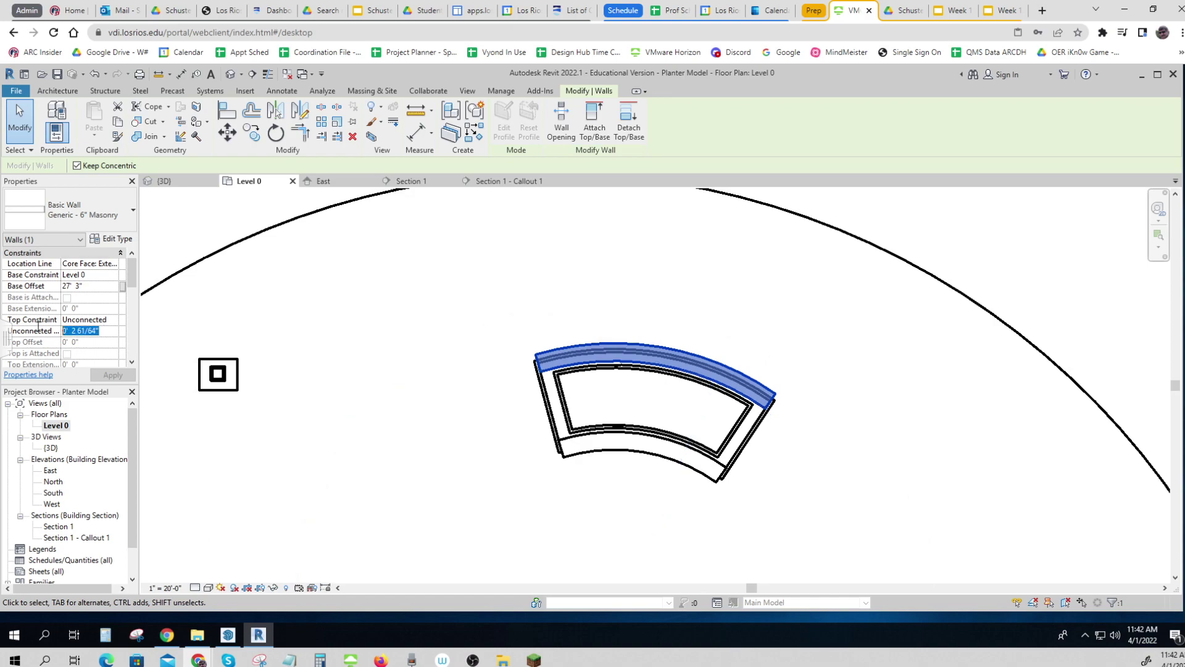
{"action": "type", "text": "0' 2\""}
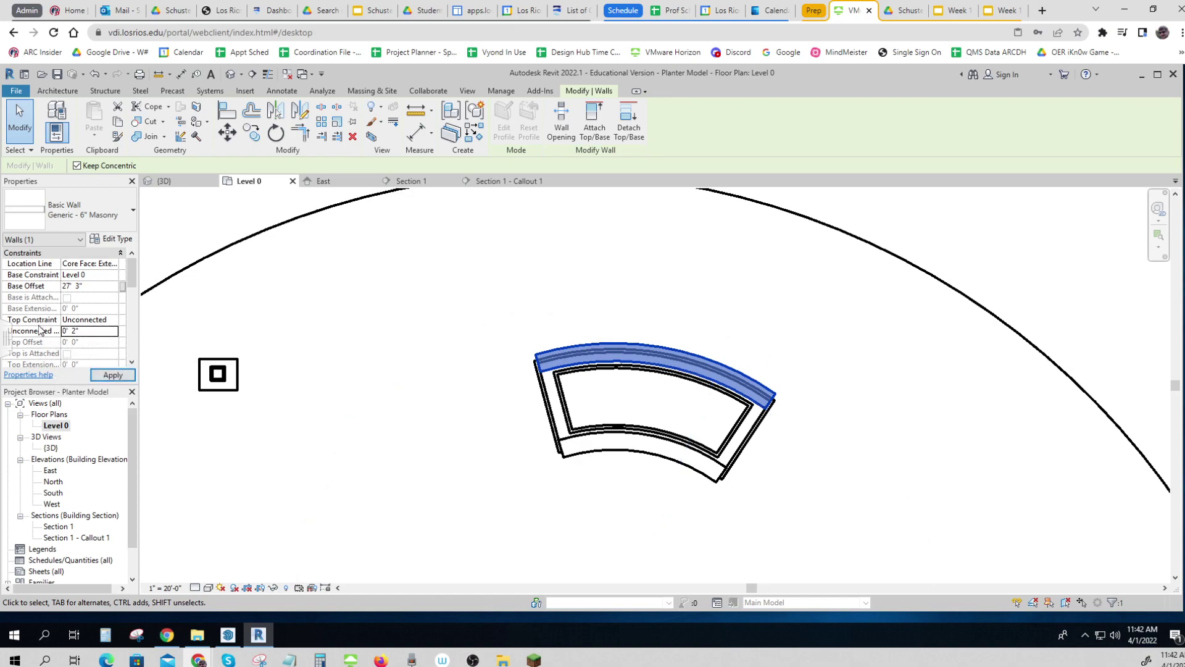
{"action": "left_click", "coordinate": [113, 375]}
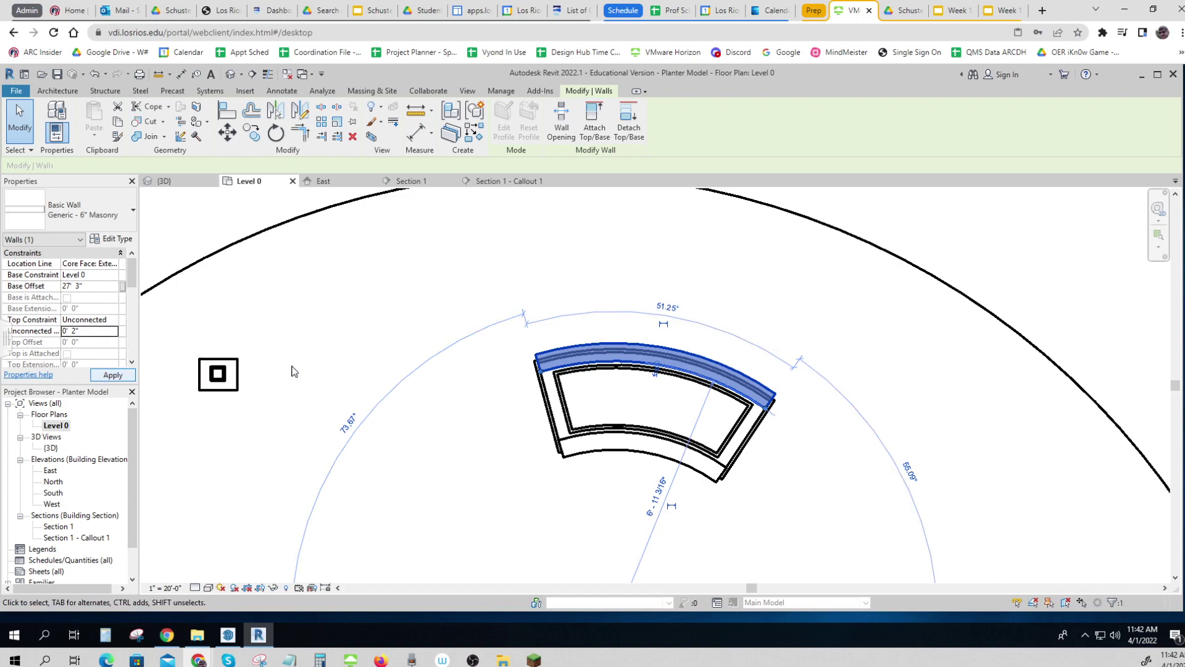
{"action": "left_click", "coordinate": [320, 361]}
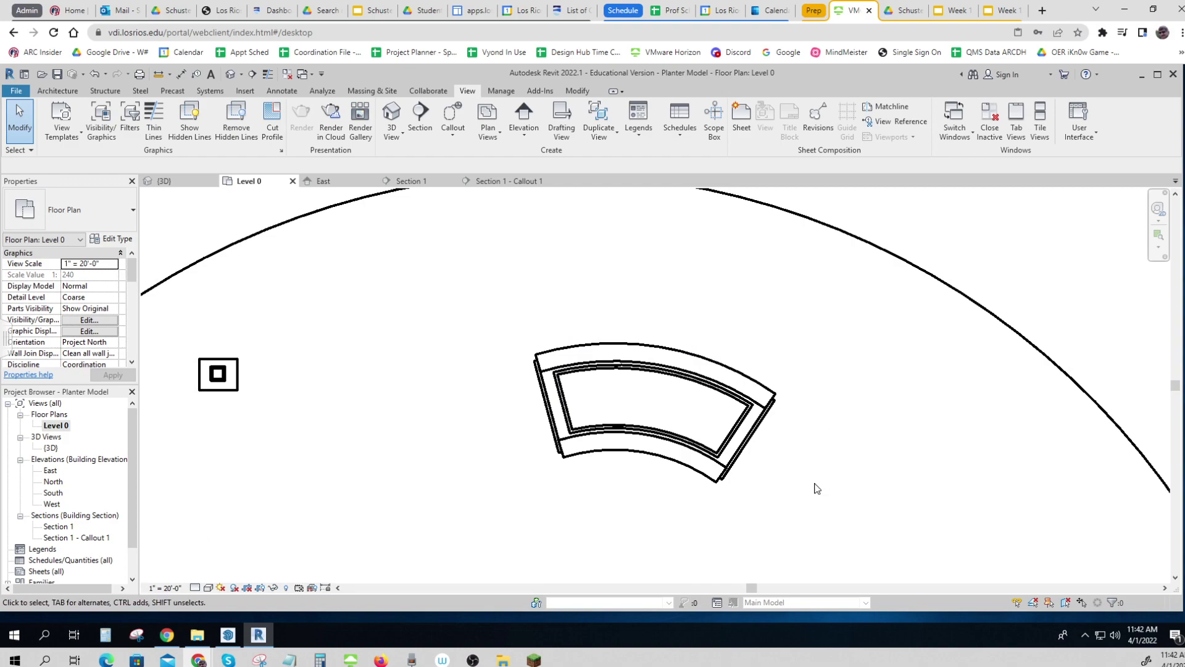
Review the wall foundation types available for footings under the planter walls, without placing one.
{"action": "scroll", "coordinate": [817, 488], "scroll_direction": "up", "scroll_amount": 2}
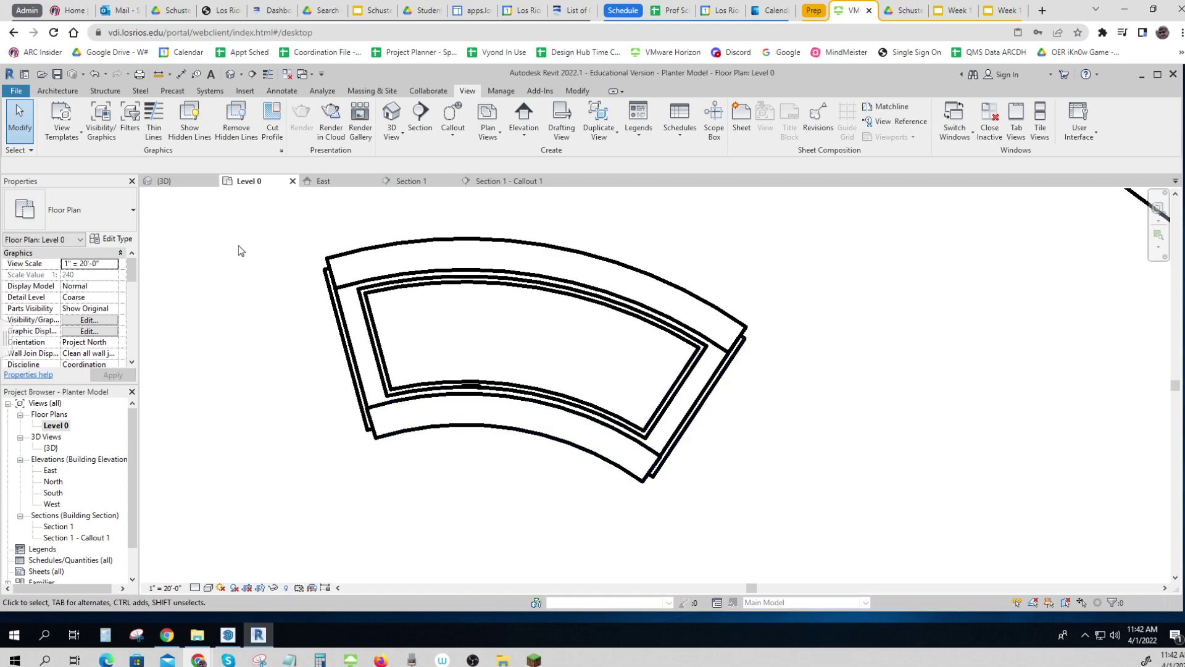
{"action": "left_click", "coordinate": [106, 92]}
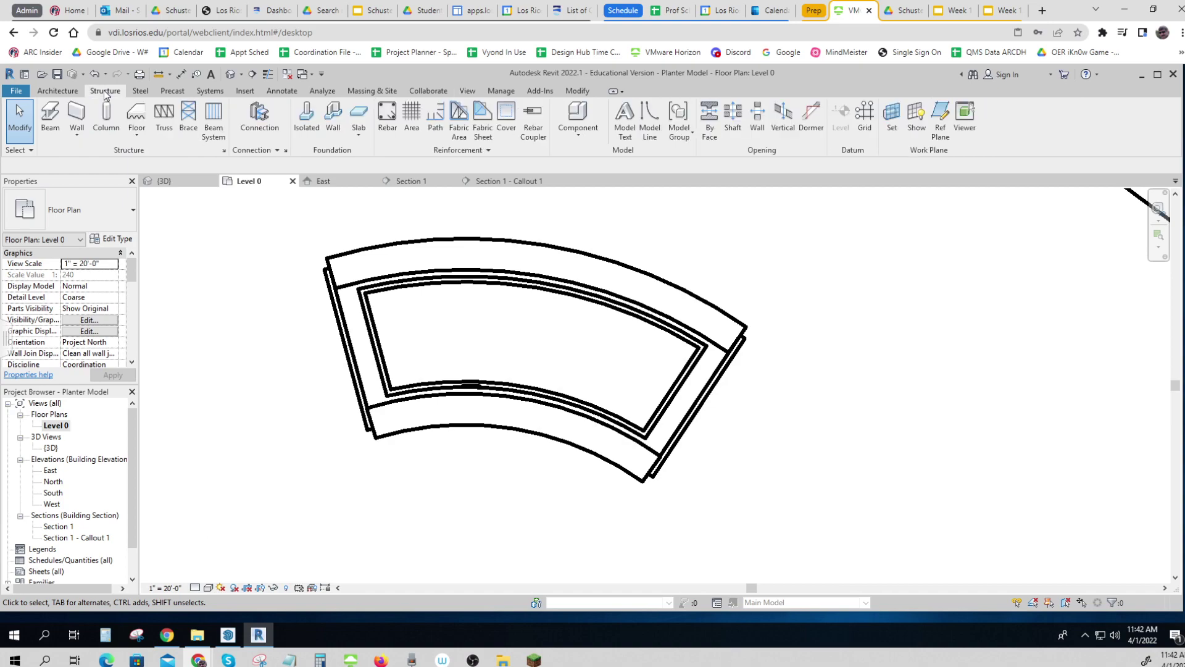
{"action": "left_click", "coordinate": [335, 119]}
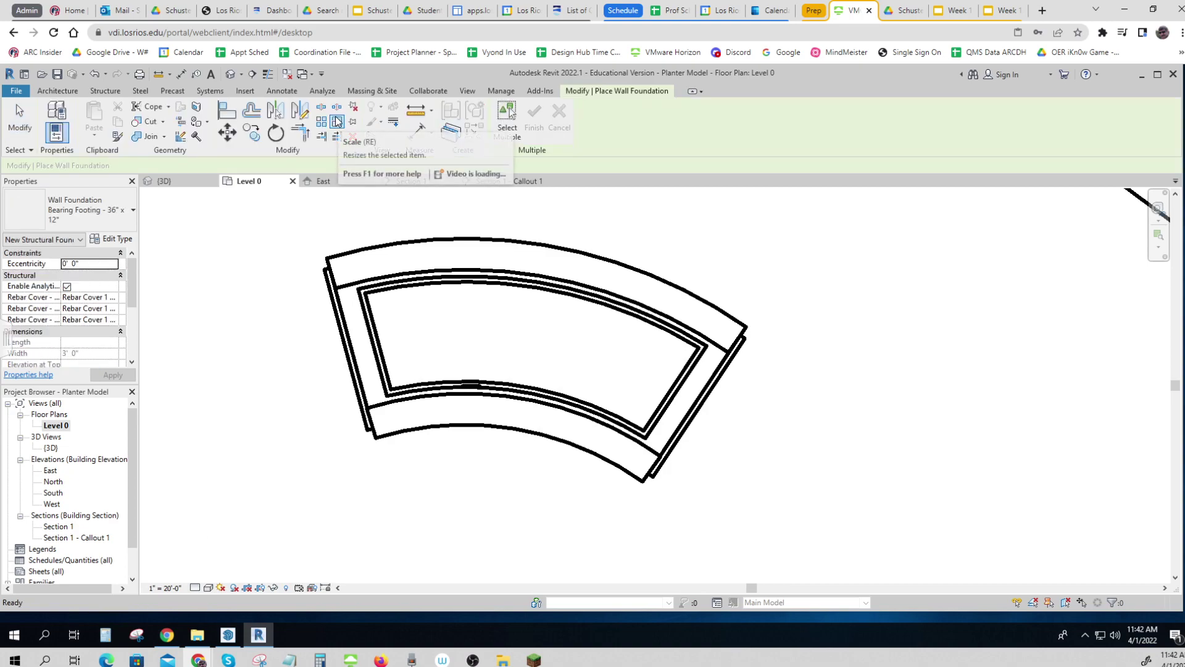
{"action": "left_click", "coordinate": [135, 212]}
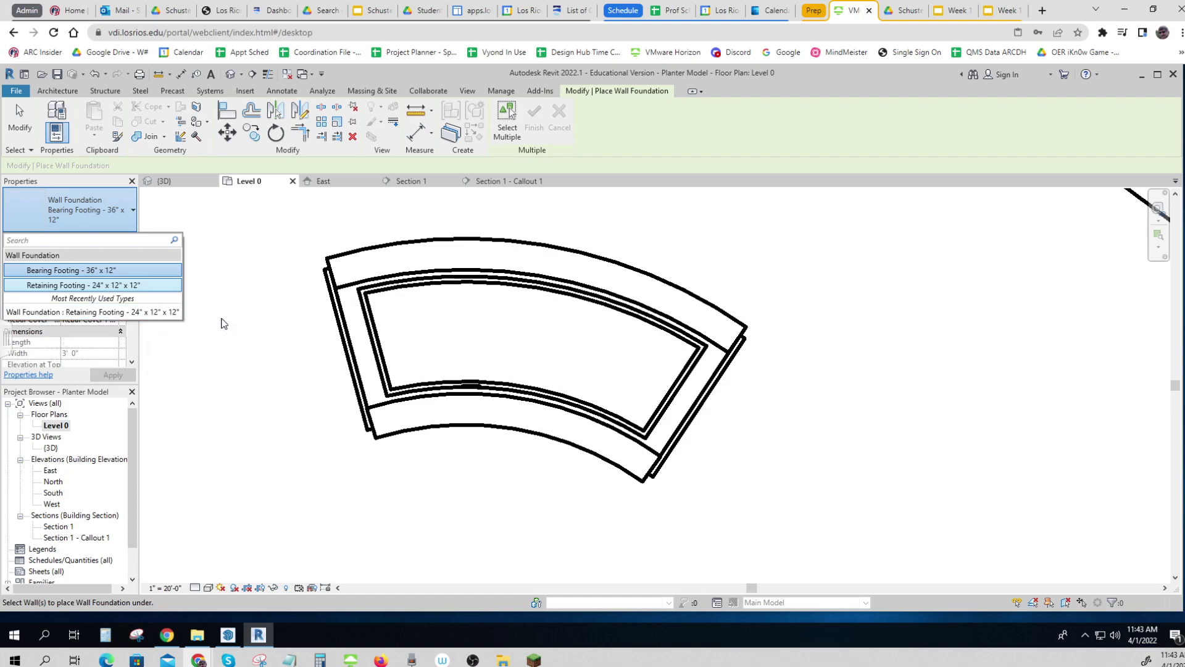
{"action": "key", "text": "Escape"}
{"action": "key", "text": "Escape"}
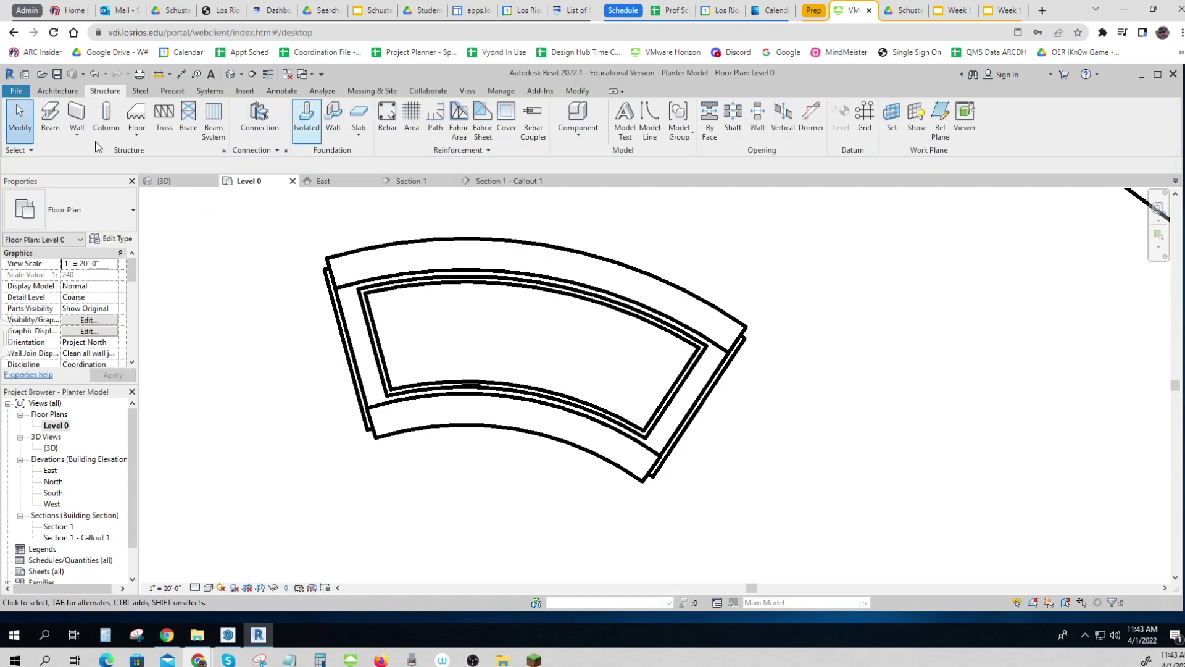
{"action": "left_click", "coordinate": [81, 117]}
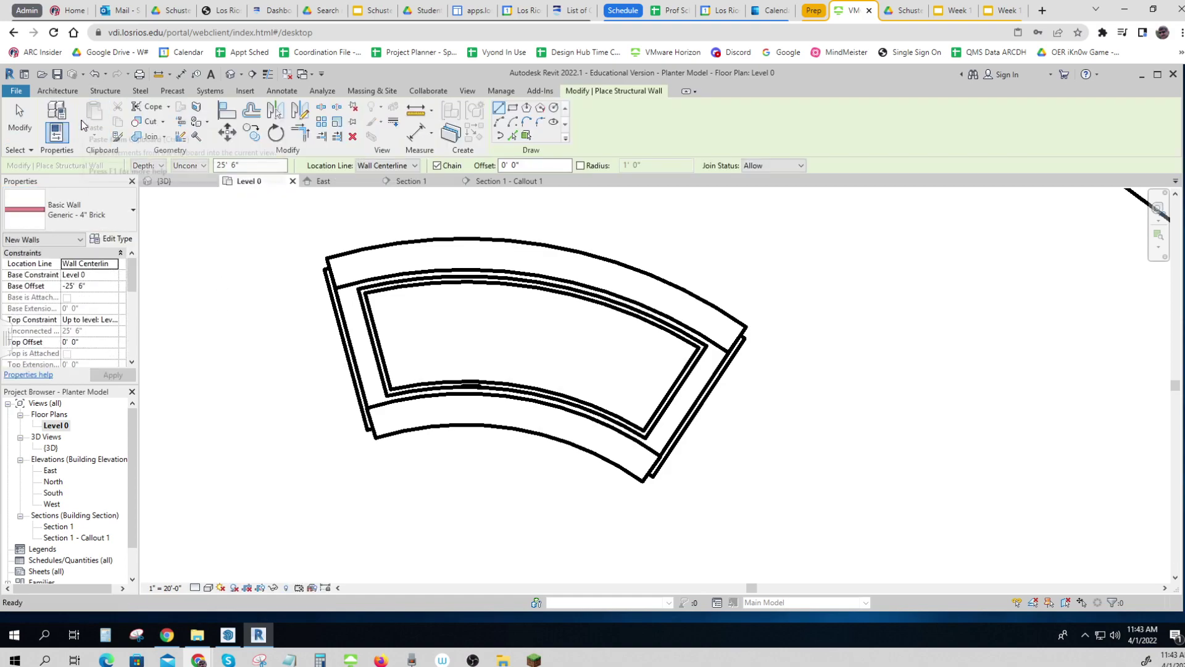
{"action": "key", "text": "Escape"}
{"action": "key", "text": "Escape"}
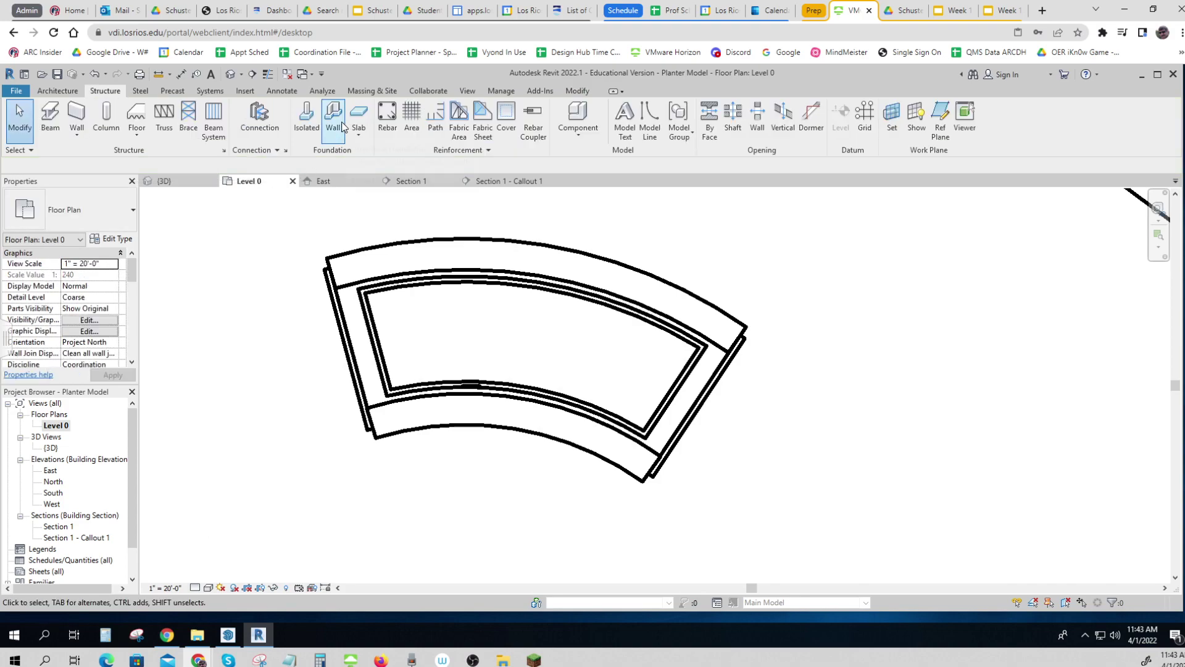
{"action": "left_click", "coordinate": [342, 125]}
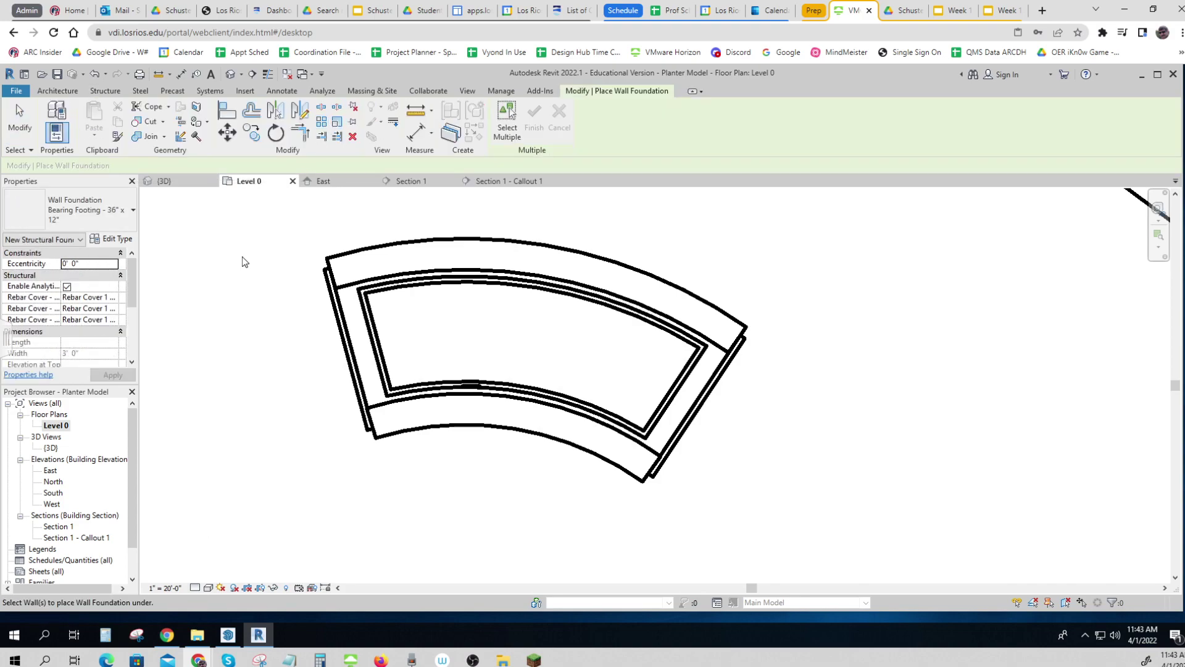
{"action": "key", "text": "Escape"}
{"action": "key", "text": "Escape"}
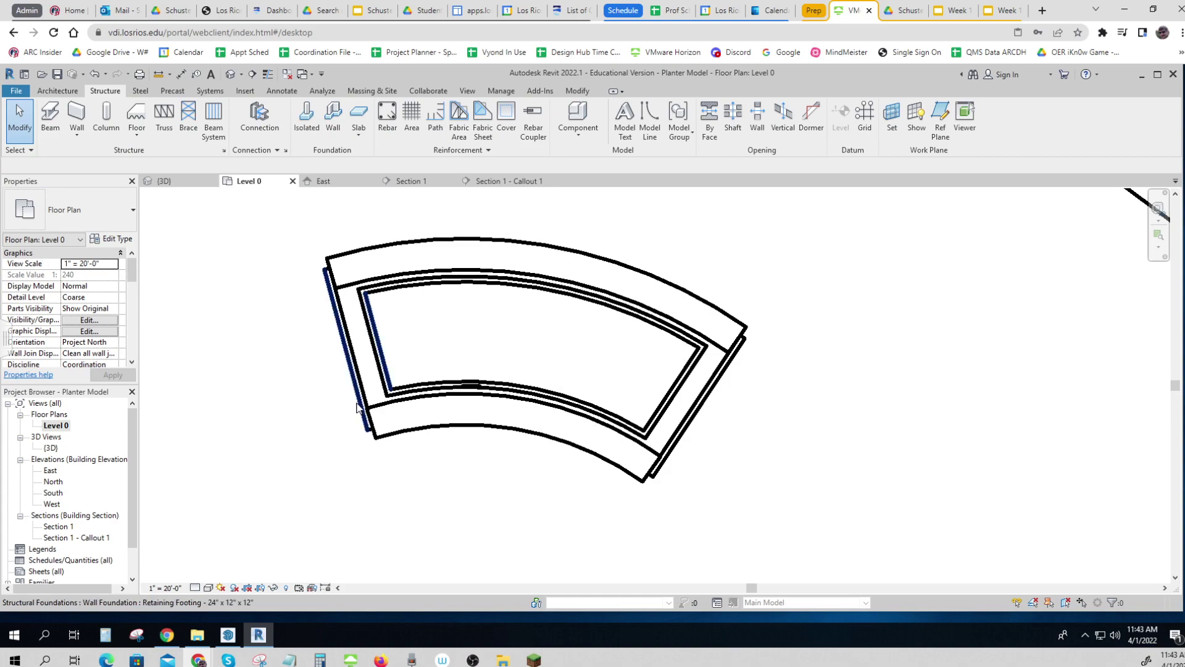
Rename the wall foundation type of the footing under the planter's left end wall as Planter Footing.
{"action": "left_click", "coordinate": [357, 407]}
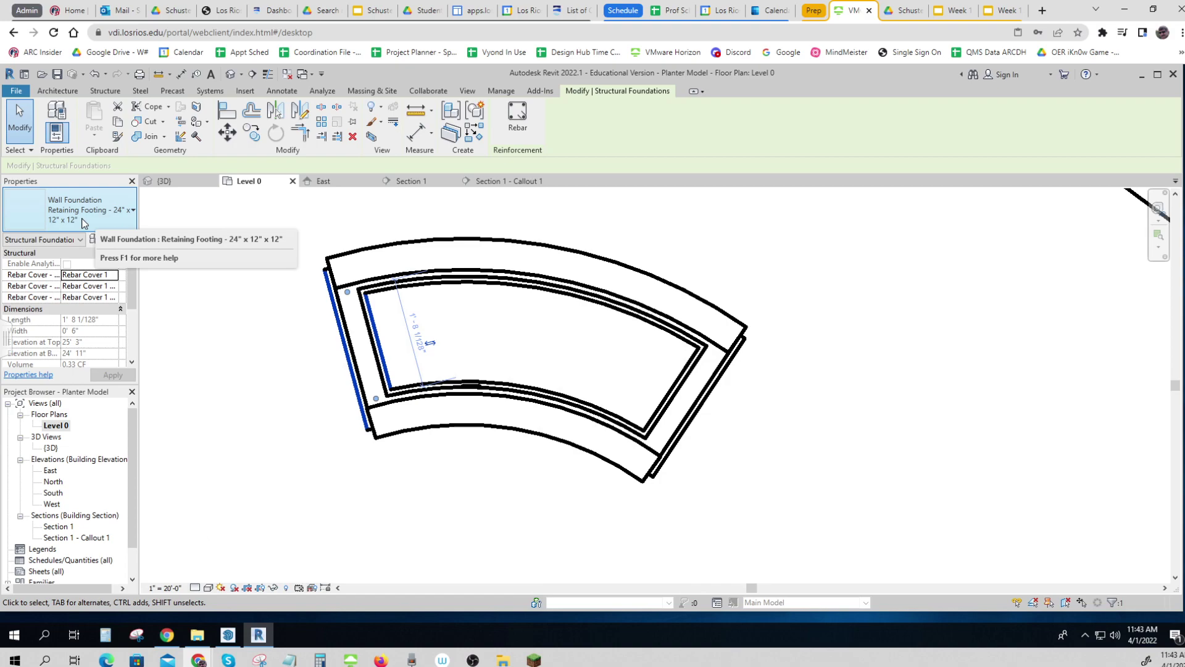
{"action": "left_click", "coordinate": [113, 239]}
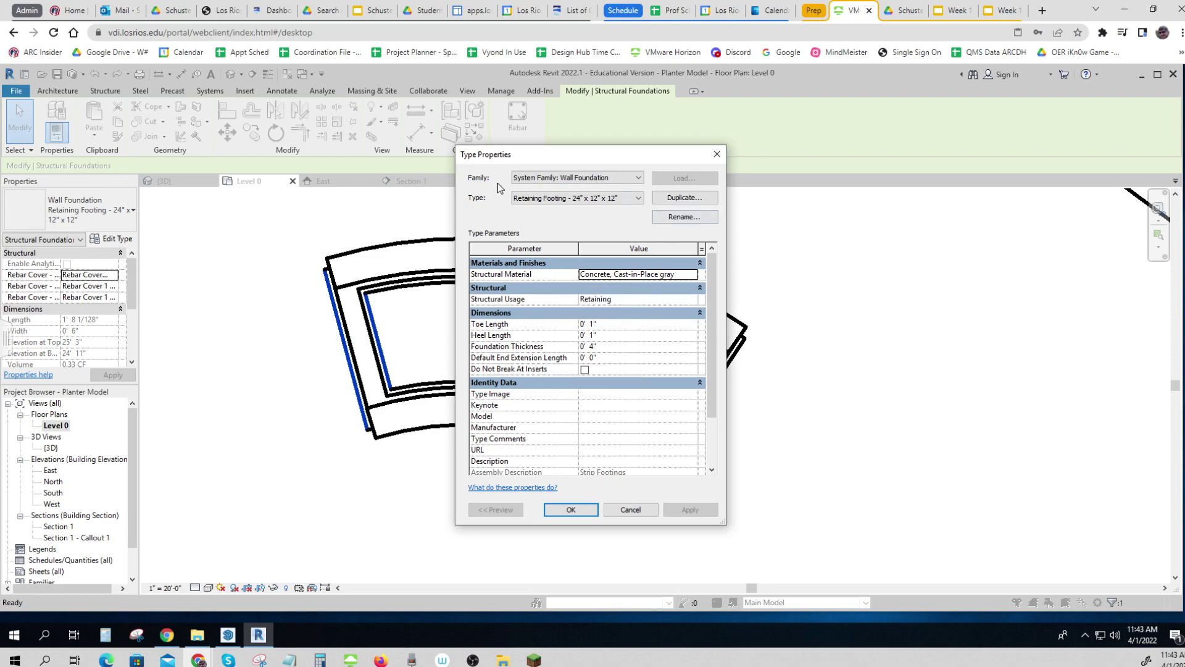
{"action": "left_click", "coordinate": [677, 218]}
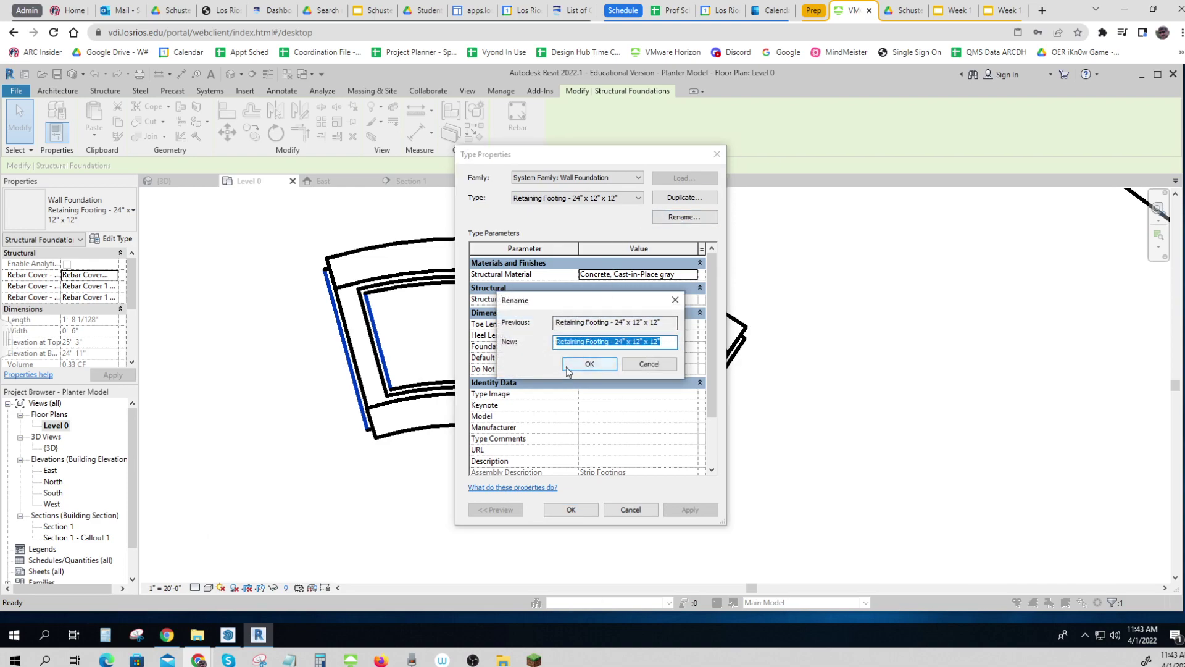
{"action": "type", "text": "Planter Footing"}
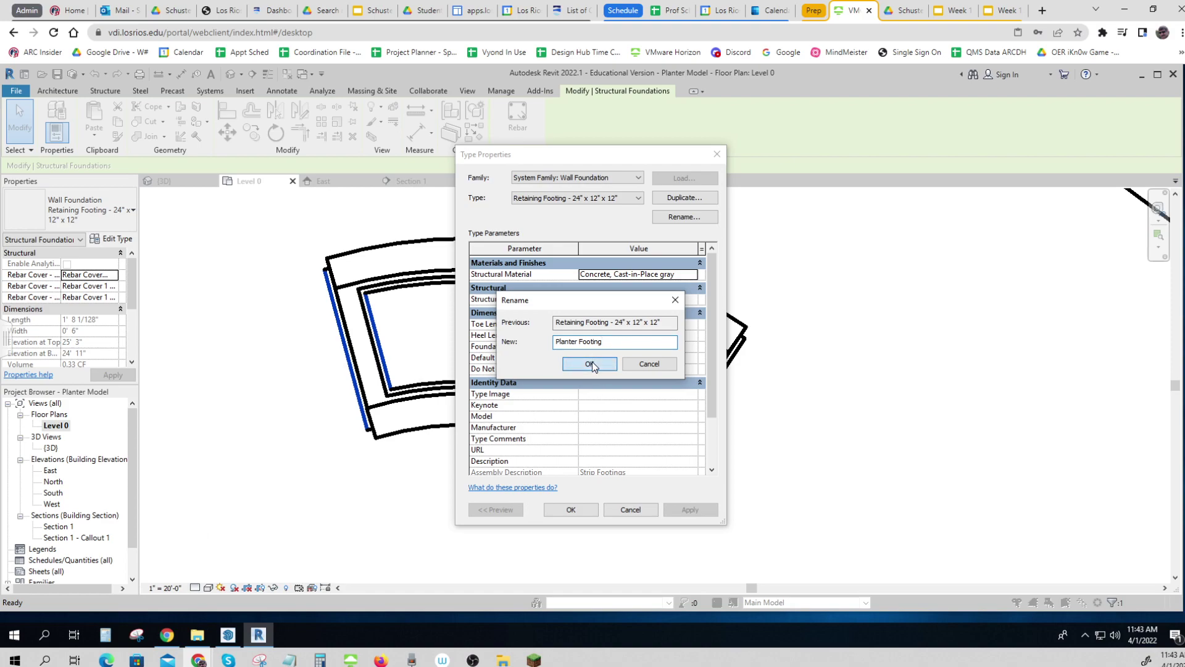
{"action": "left_click", "coordinate": [590, 364]}
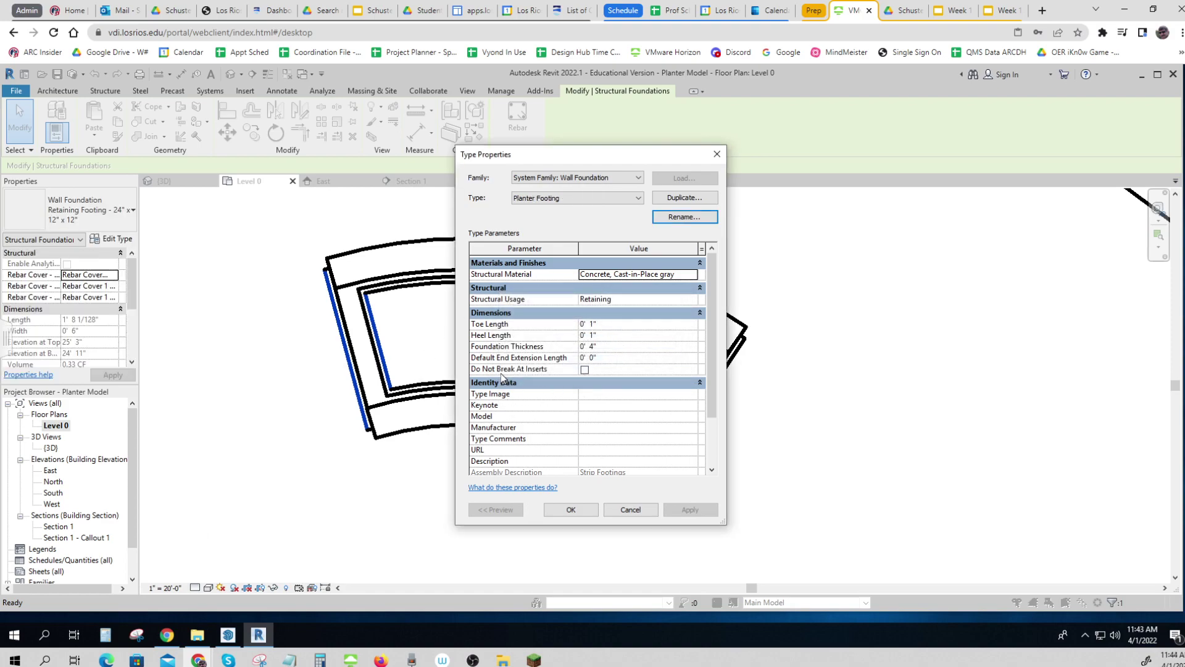
{"action": "left_click", "coordinate": [569, 509]}
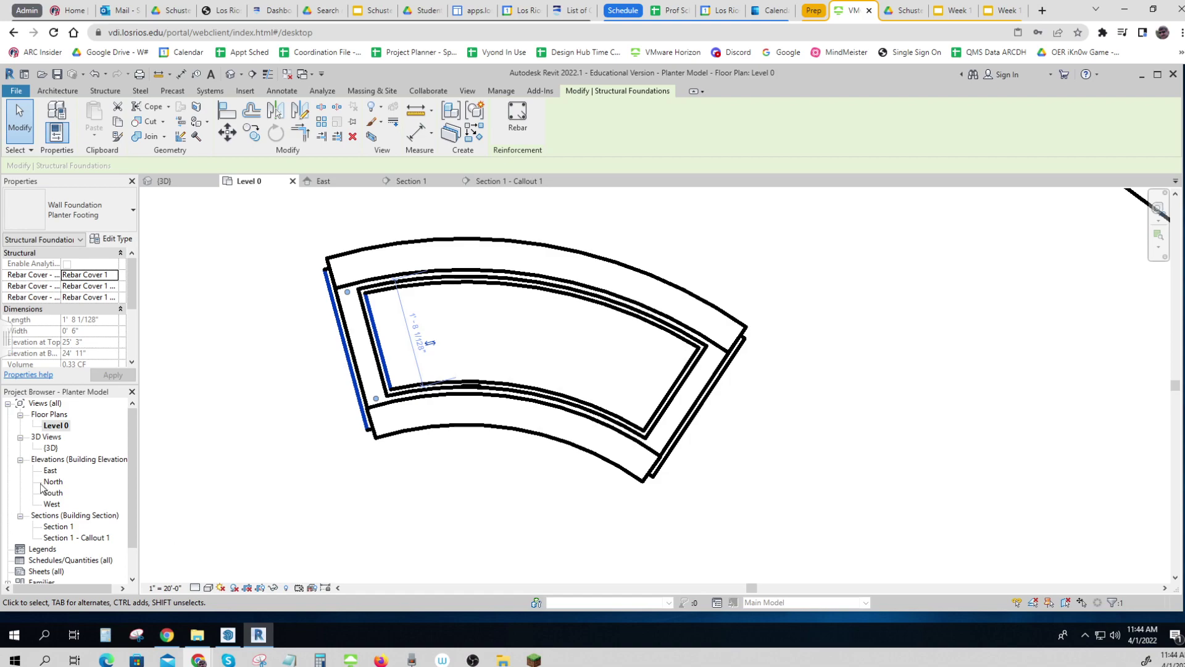
Examine the footings beneath the planter in the 3D view using the Wireframe style, restore Hidden Line and clear the selection.
{"action": "double_click", "coordinate": [52, 448]}
{"action": "middle_click_drag", "start_coordinate": [670, 569], "coordinate": [582, 493]}
{"action": "scroll", "coordinate": [583, 492], "scroll_direction": "up", "scroll_amount": 4}
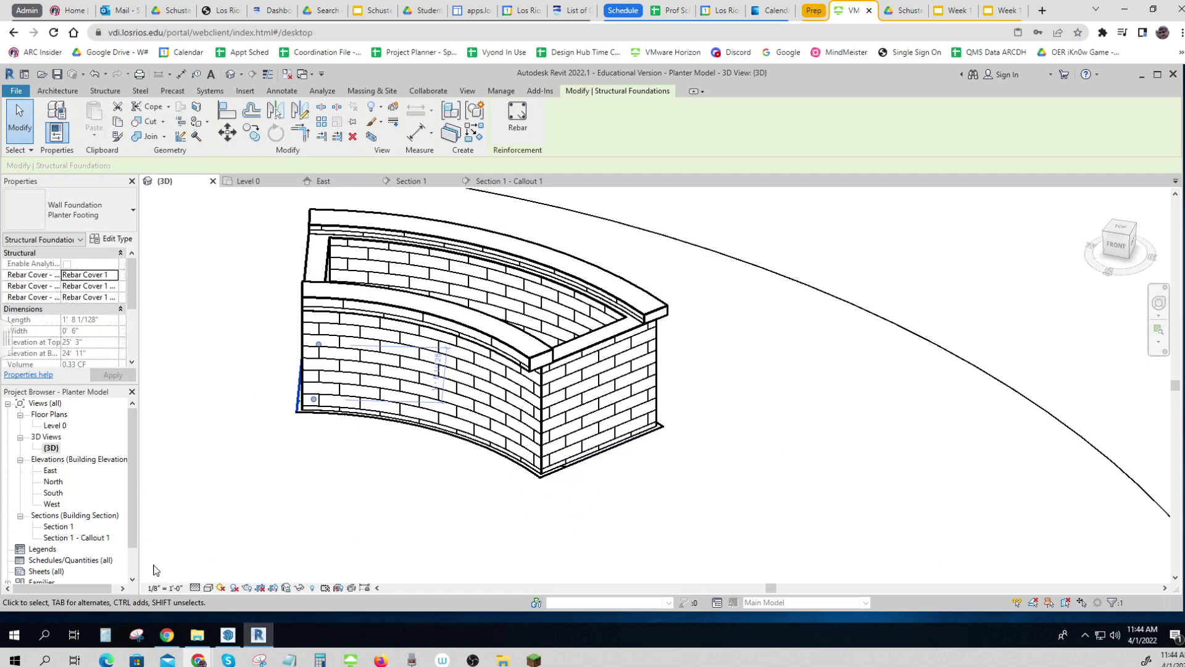
{"action": "left_click", "coordinate": [210, 588]}
{"action": "left_click", "coordinate": [247, 527]}
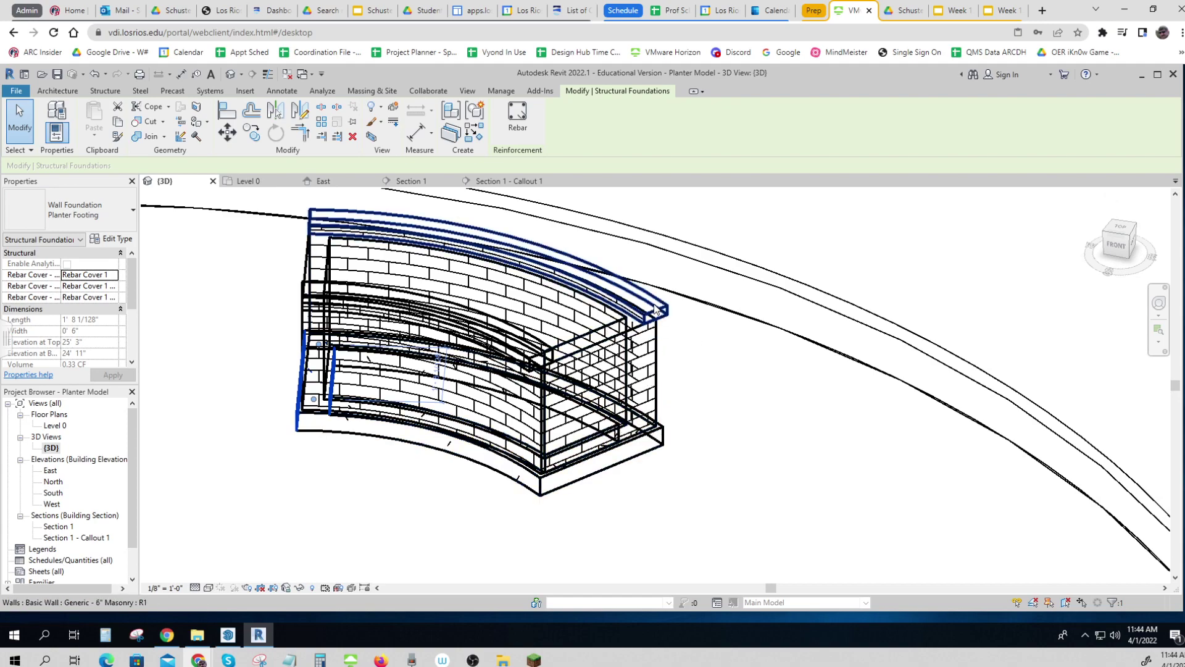
{"action": "left_click", "coordinate": [208, 588]}
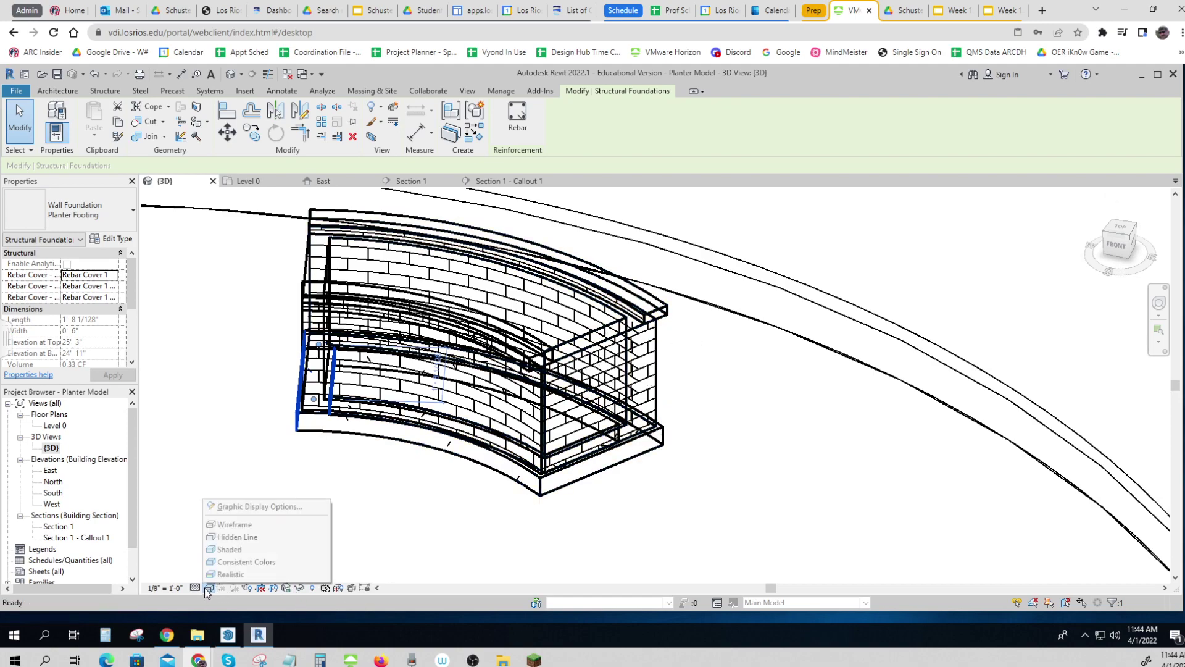
{"action": "left_click", "coordinate": [251, 540]}
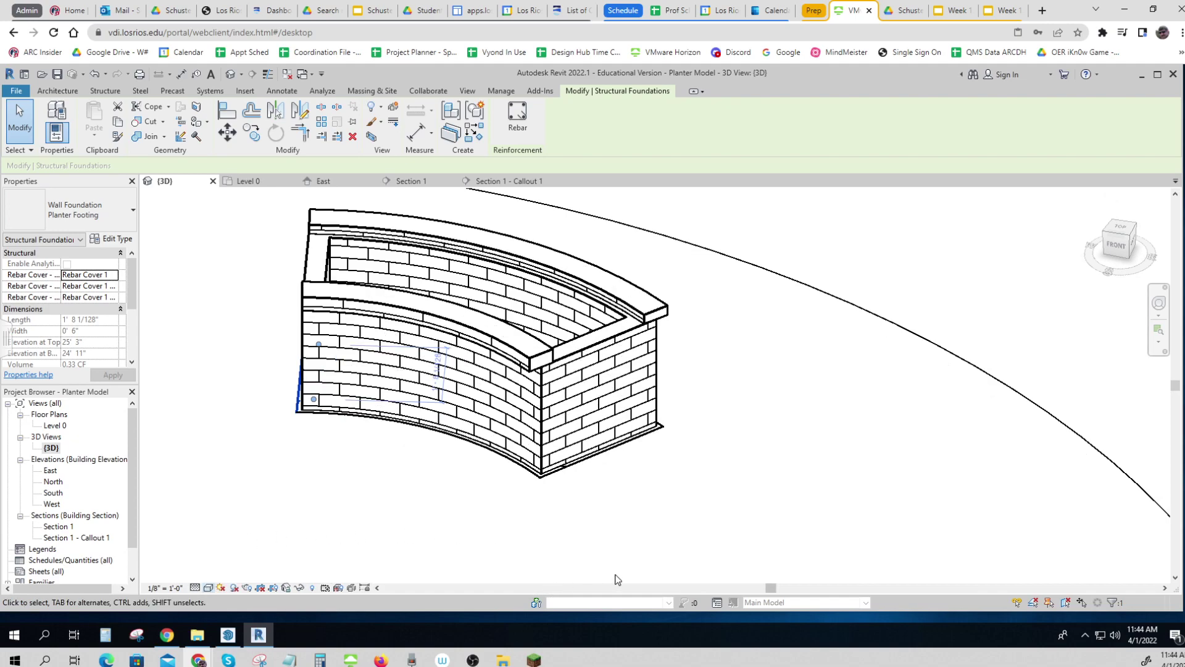
{"action": "key", "text": "Escape"}
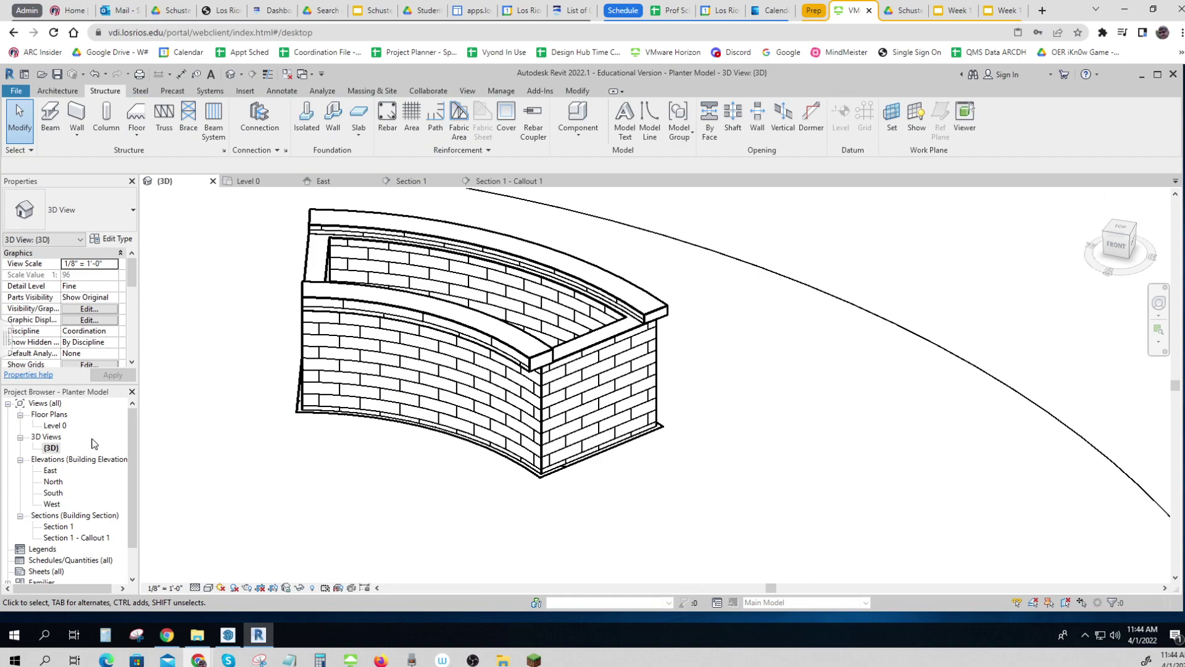
Temporarily reveal the hidden elements in the Level 0 plan to view the section marker through the planter.
{"action": "double_click", "coordinate": [64, 428]}
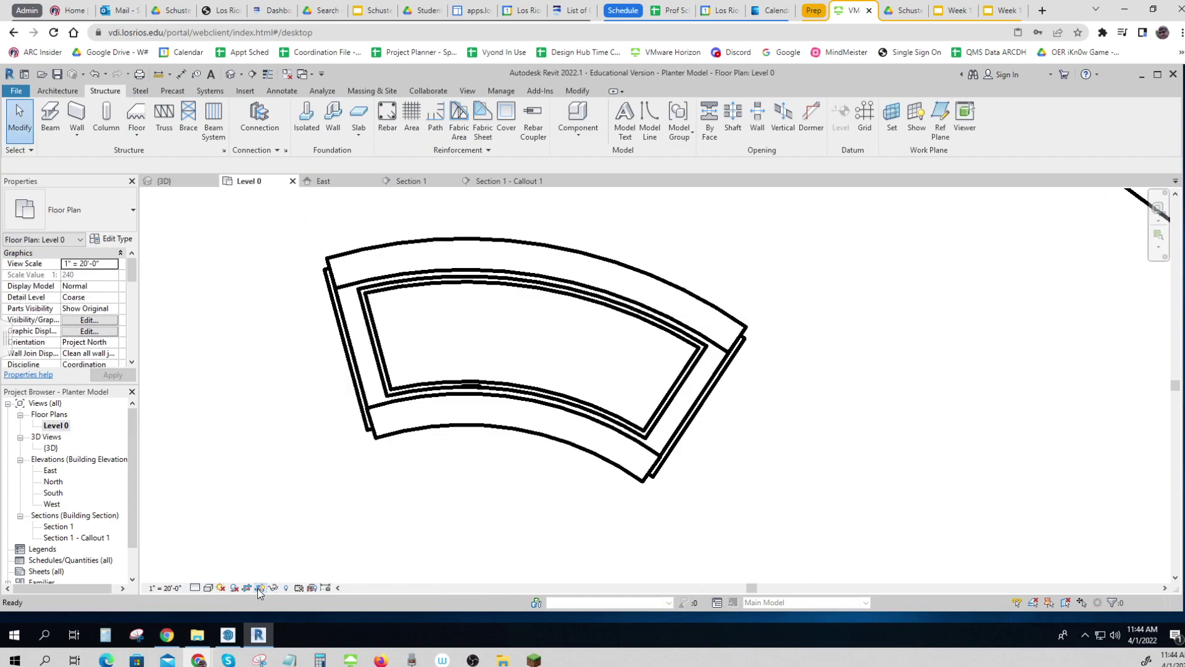
{"action": "left_click", "coordinate": [286, 587]}
{"action": "scroll", "coordinate": [593, 402], "scroll_direction": "down", "scroll_amount": 6}
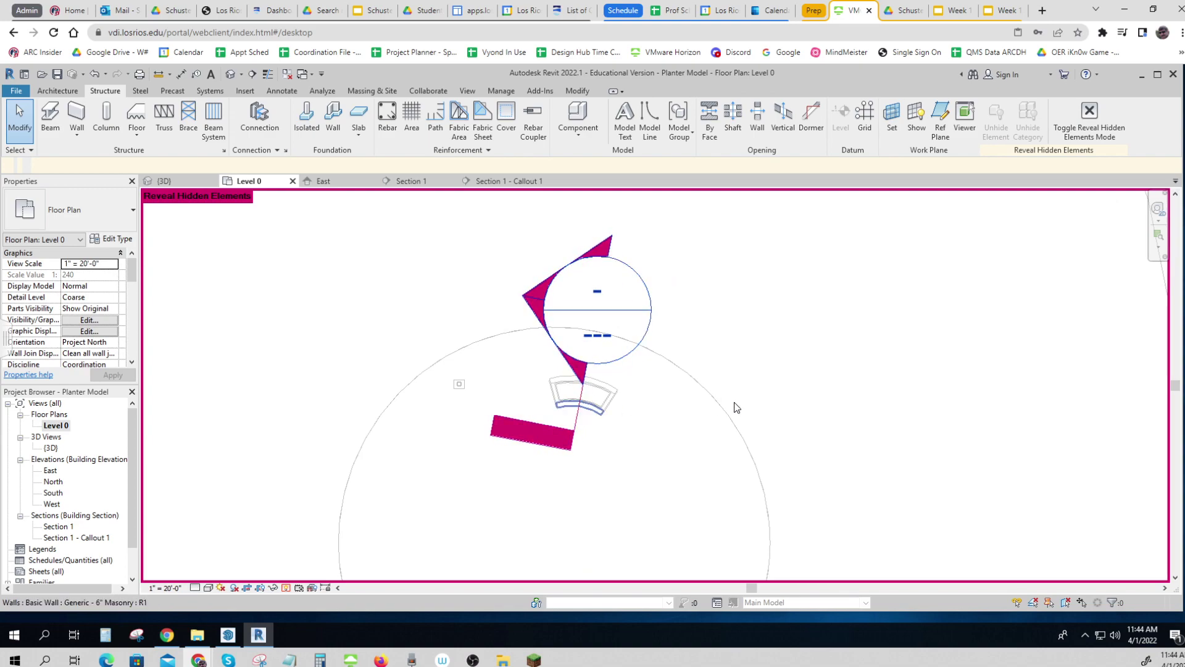
{"action": "left_click", "coordinate": [286, 588]}
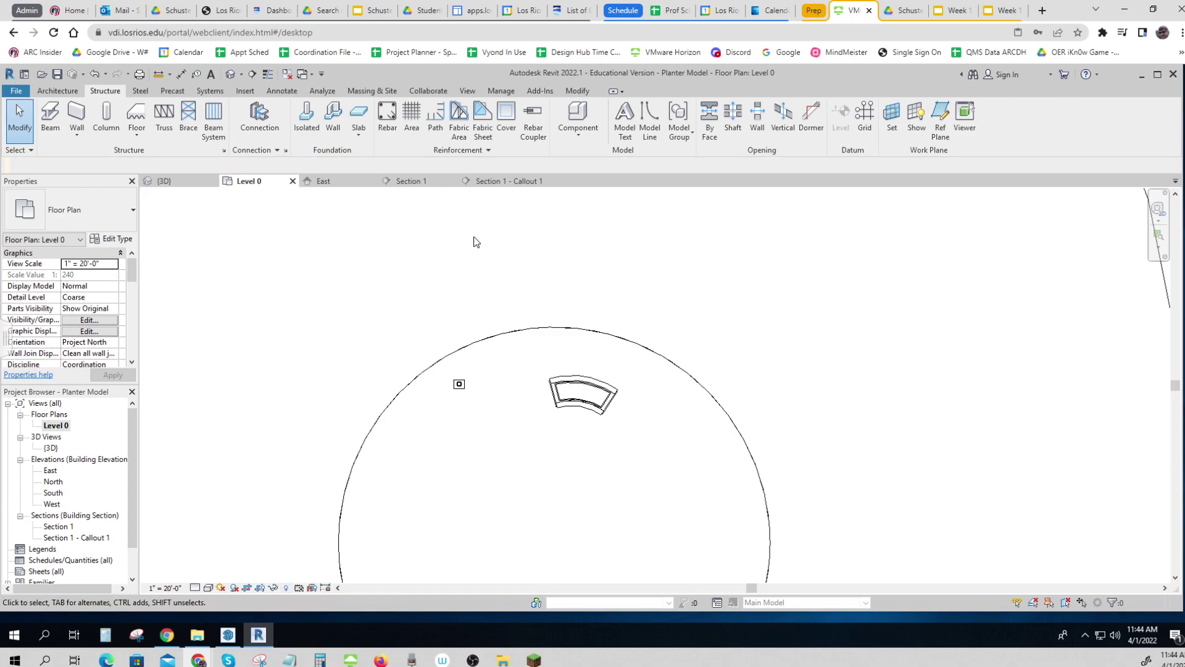
{"action": "left_click", "coordinate": [468, 92]}
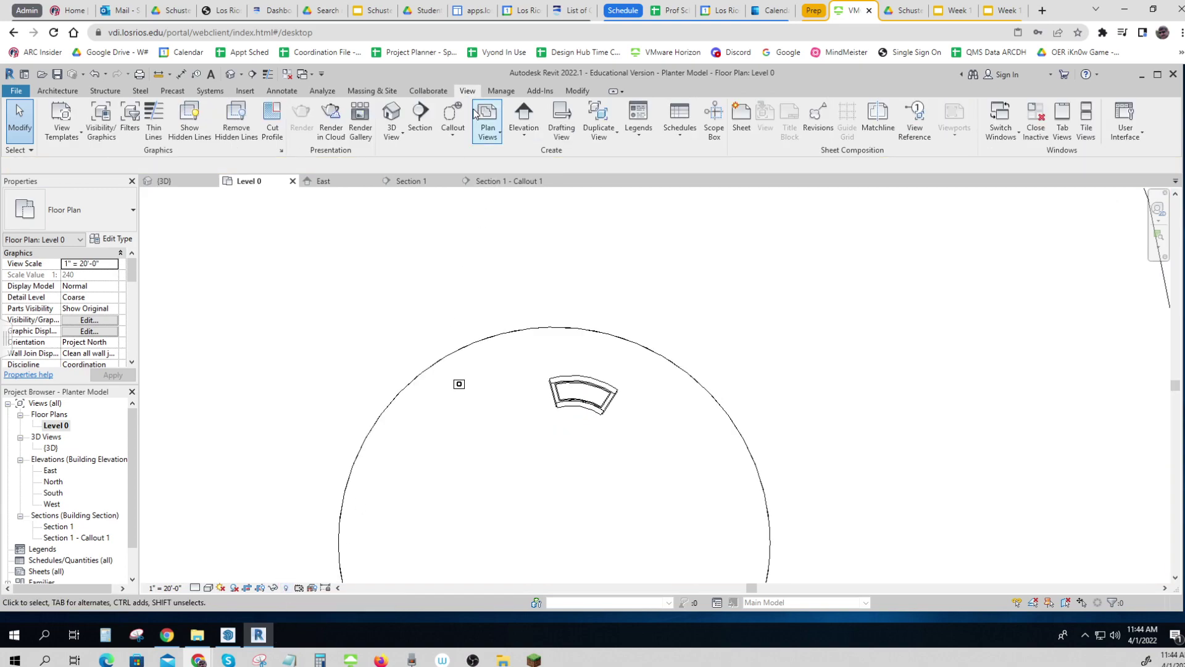
{"action": "left_click", "coordinate": [421, 117]}
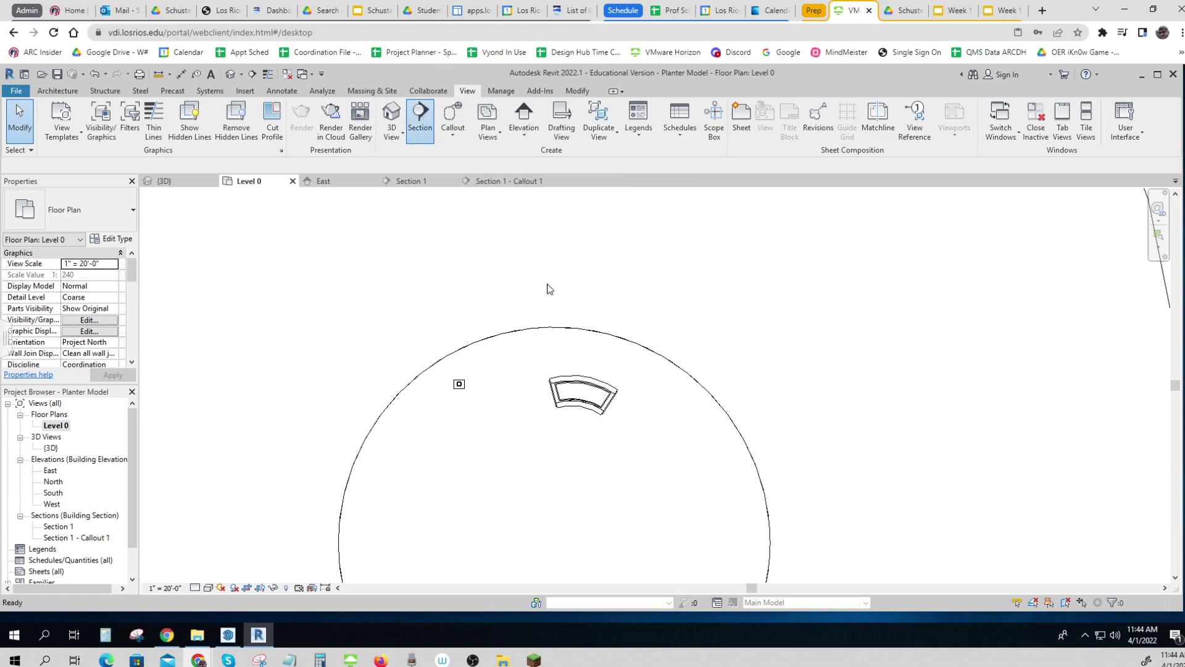
{"action": "left_click", "coordinate": [565, 342]}
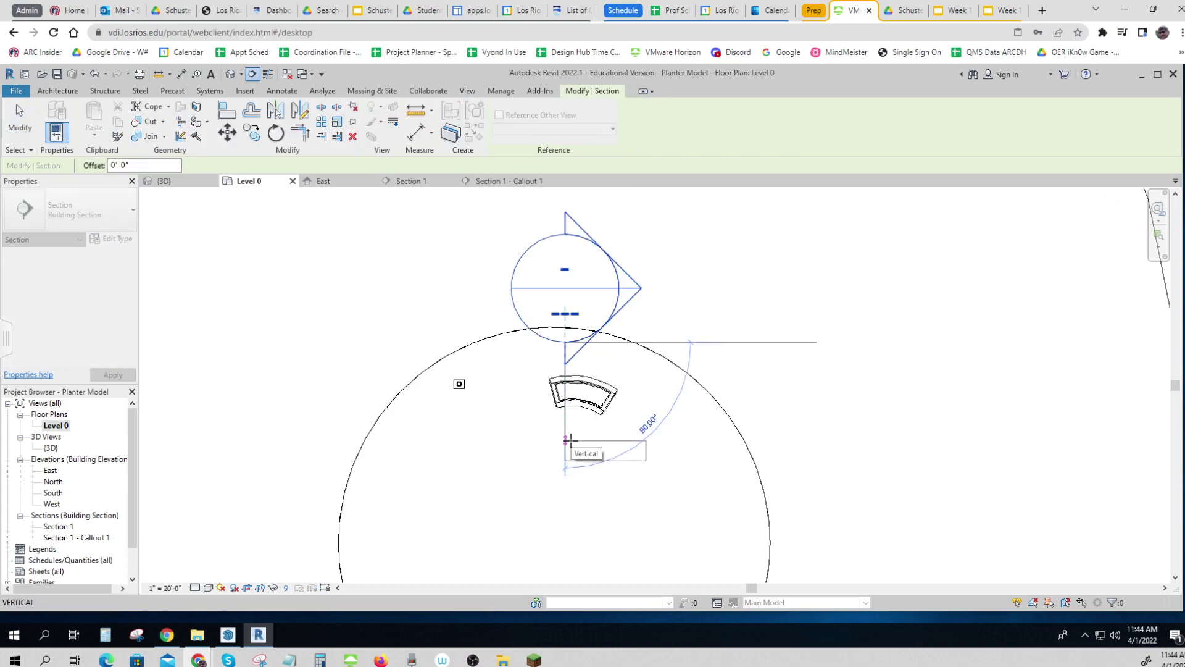
{"action": "key", "text": "Escape"}
{"action": "key", "text": "Escape"}
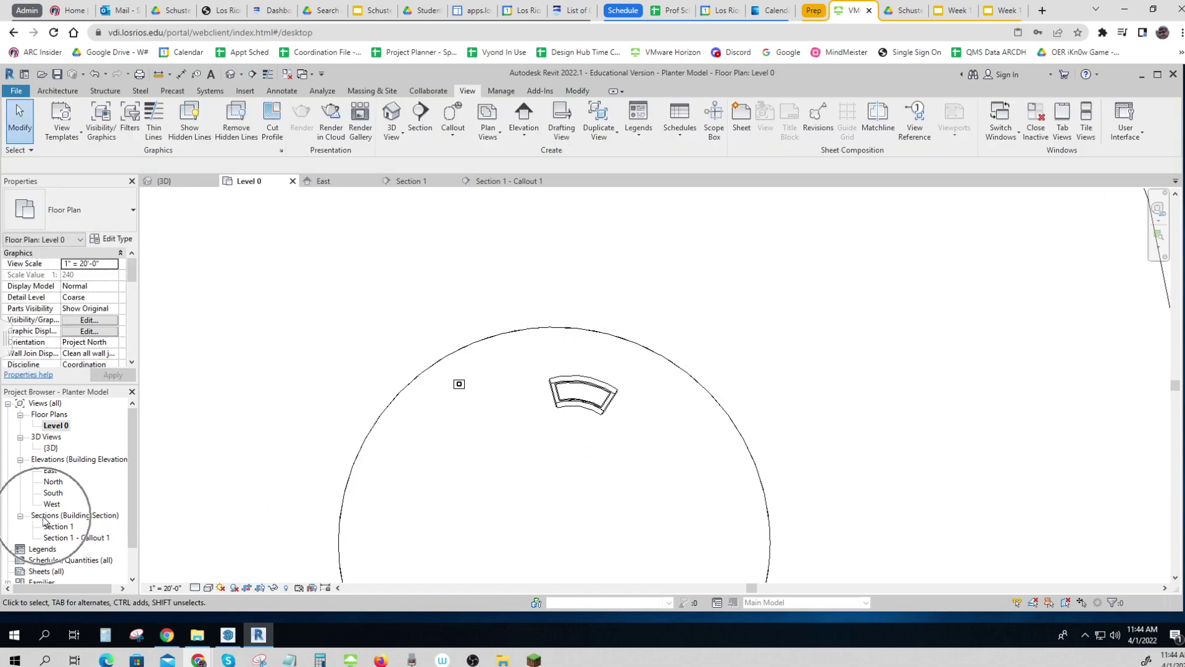
Open the Section 1 view and hide its crop region boundary.
{"action": "double_click", "coordinate": [62, 526]}
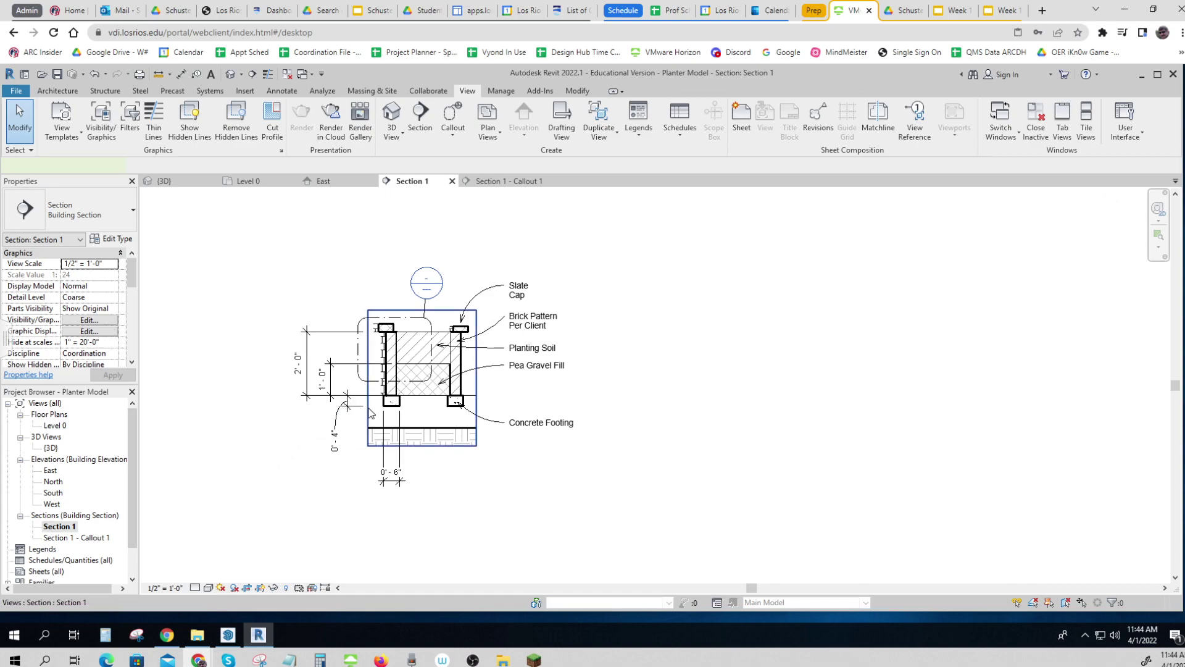
{"action": "left_click", "coordinate": [370, 410]}
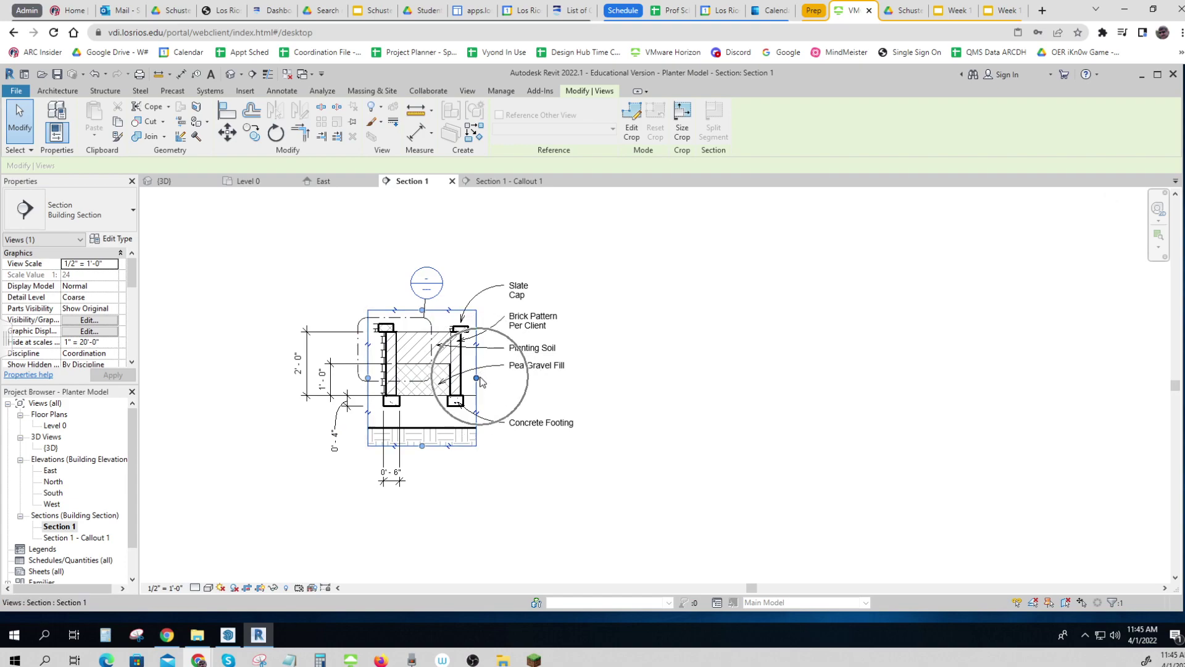
{"action": "left_click", "coordinate": [260, 589]}
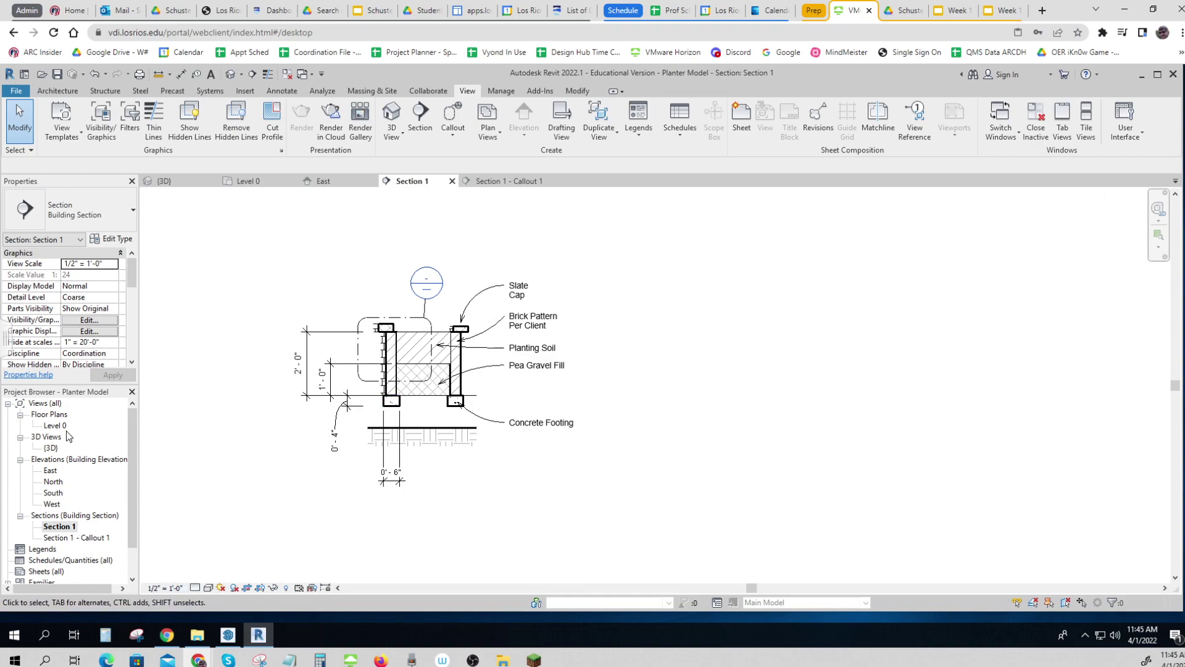
Reveal the hidden section line in the Level 0 plan, inspect where it cuts the planter, and turn the reveal mode off.
{"action": "double_click", "coordinate": [62, 426]}
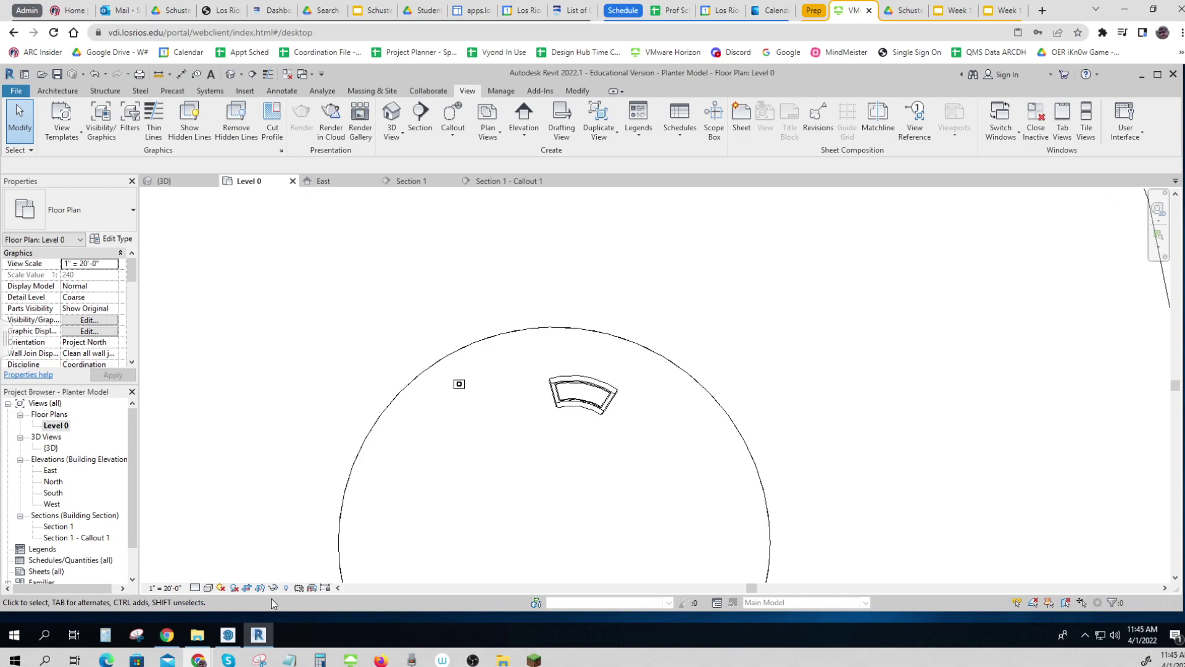
{"action": "left_click", "coordinate": [285, 588]}
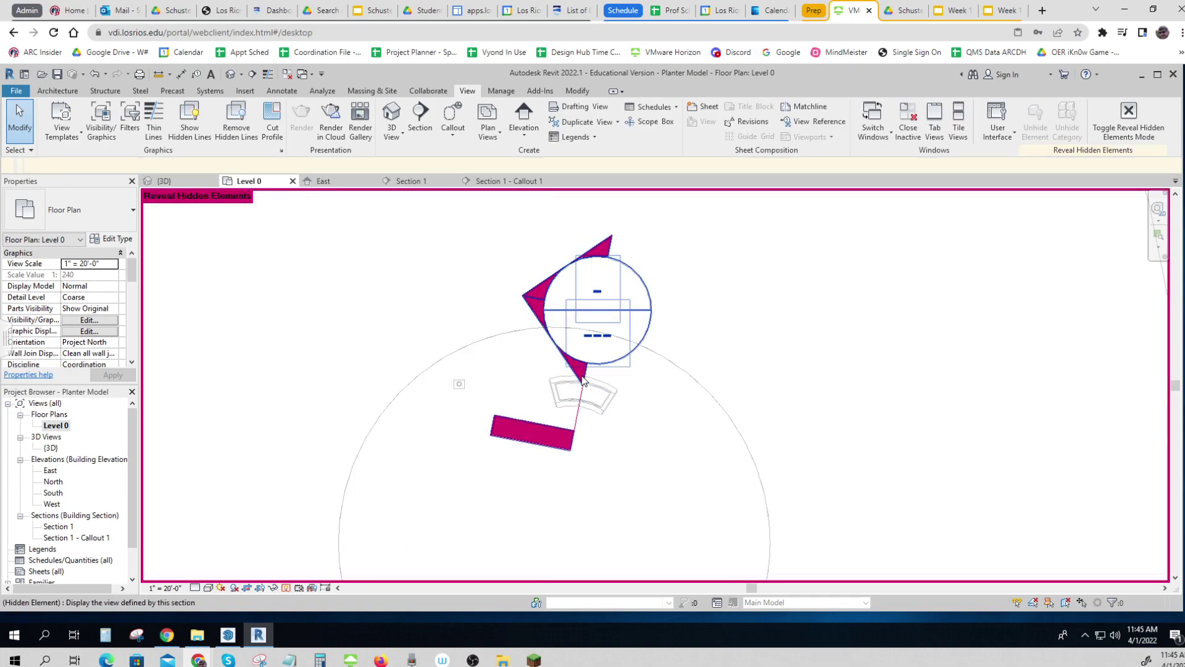
{"action": "left_click", "coordinate": [580, 425]}
{"action": "mouse_move", "coordinate": [568, 391]}
{"action": "left_mouse_down"}
{"action": "mouse_move", "coordinate": [471, 386]}
{"action": "mouse_move", "coordinate": [573, 402]}
{"action": "left_mouse_up"}
{"action": "left_click", "coordinate": [851, 392]}
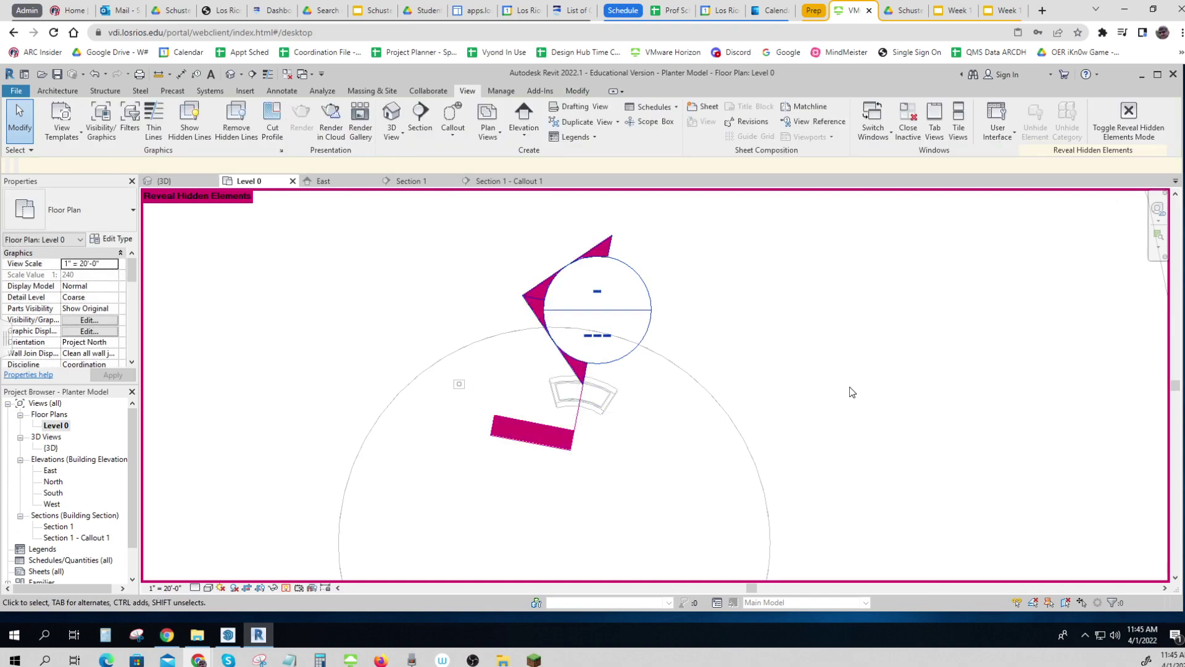
{"action": "left_click", "coordinate": [286, 587]}
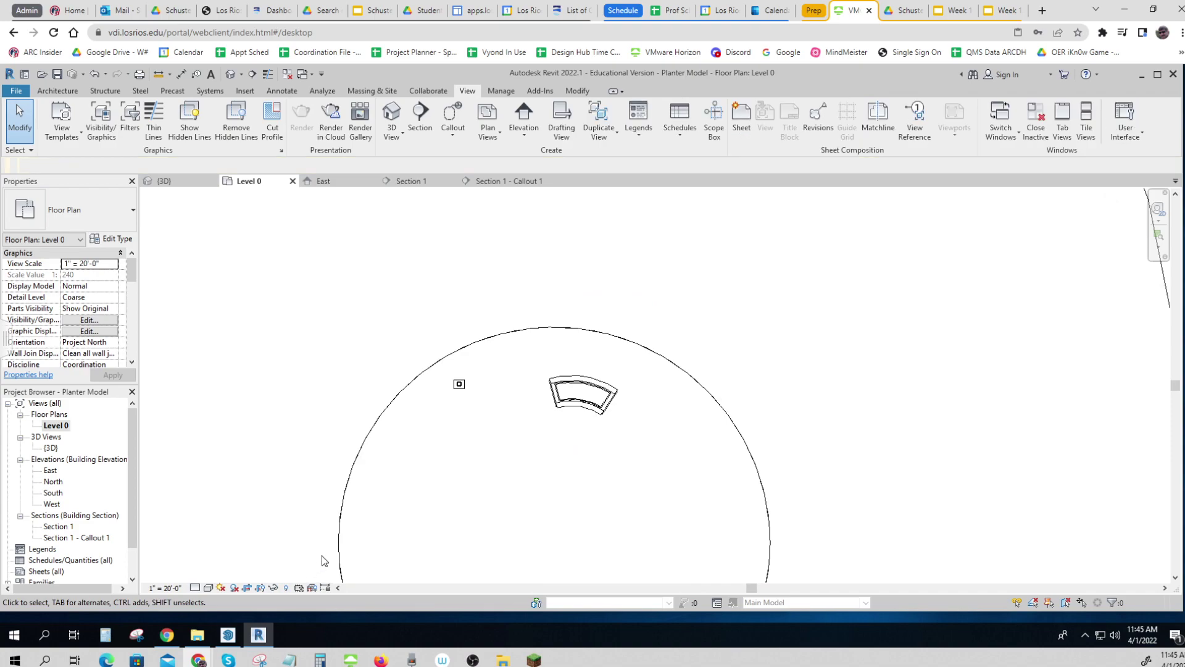
In Section 1, change the planting soil's filled region to the Diagonal Down type.
{"action": "double_click", "coordinate": [59, 527]}
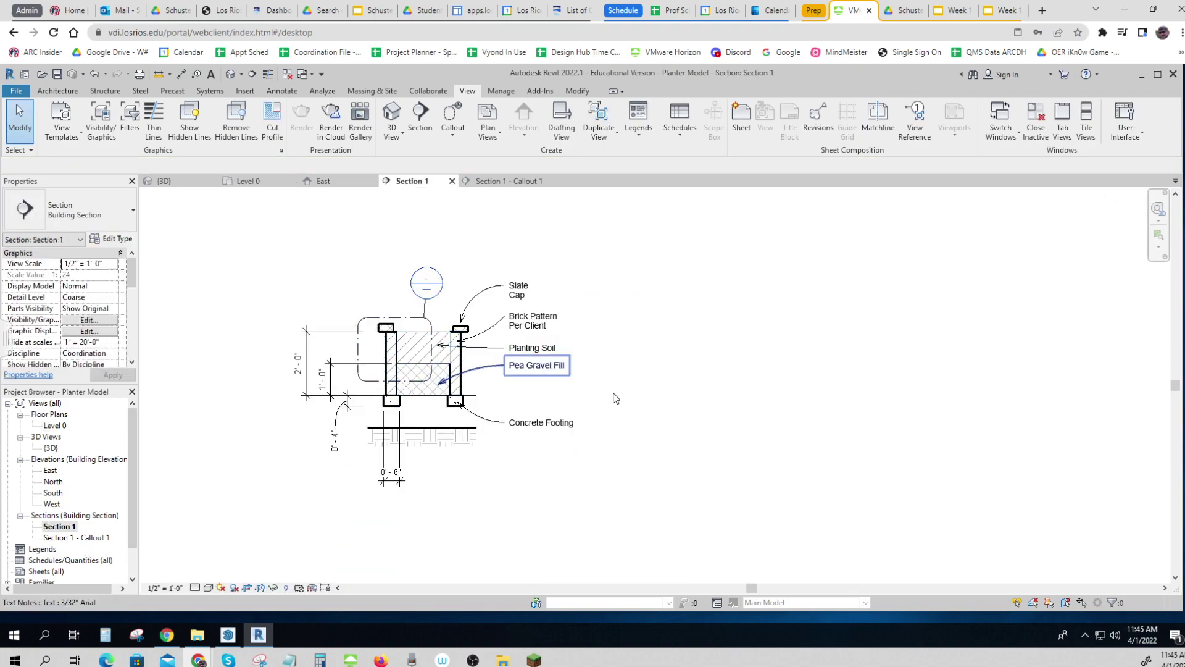
{"action": "scroll", "coordinate": [418, 360], "scroll_direction": "up", "scroll_amount": 5}
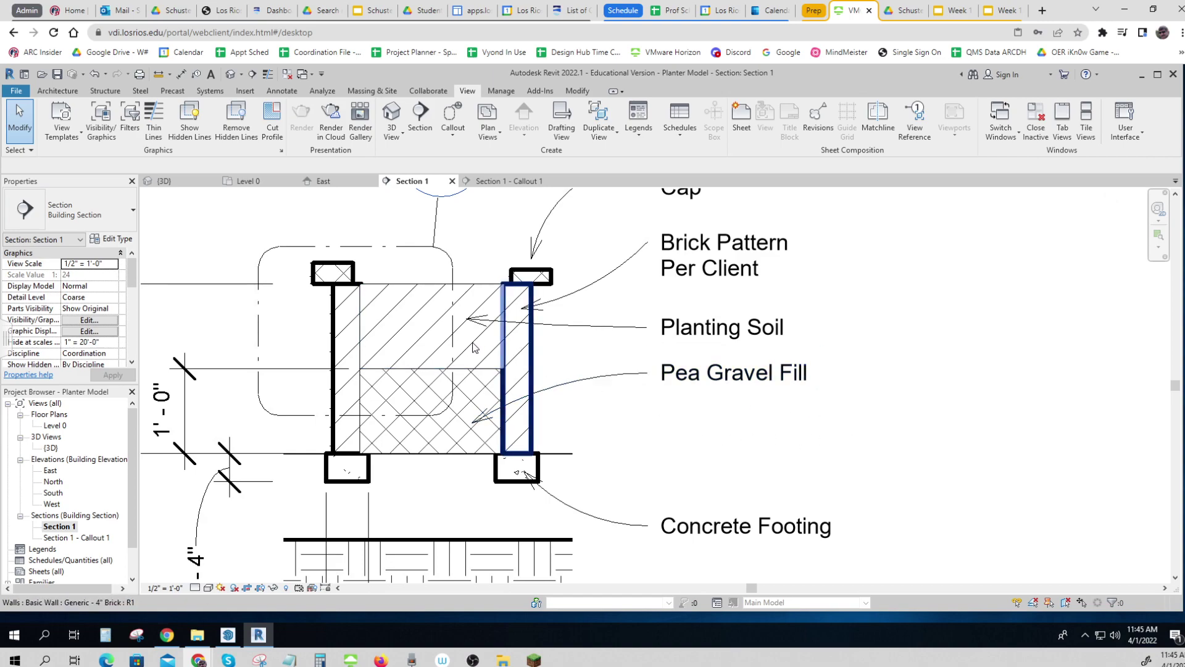
{"action": "left_click", "coordinate": [460, 300]}
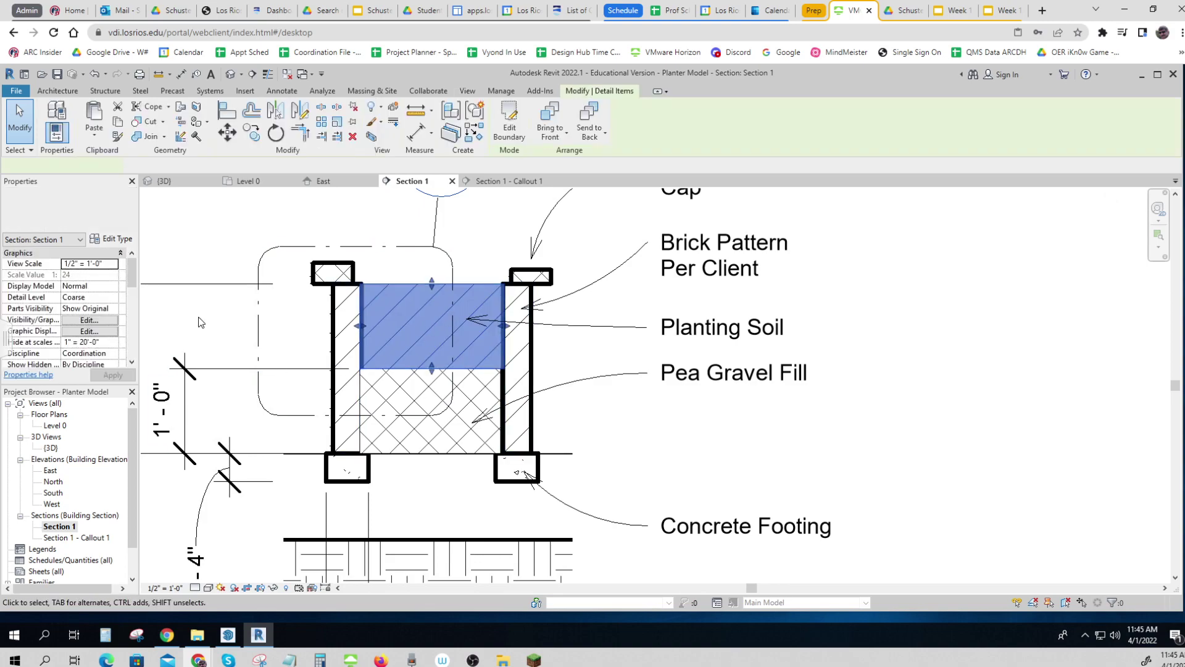
{"action": "left_click", "coordinate": [133, 213]}
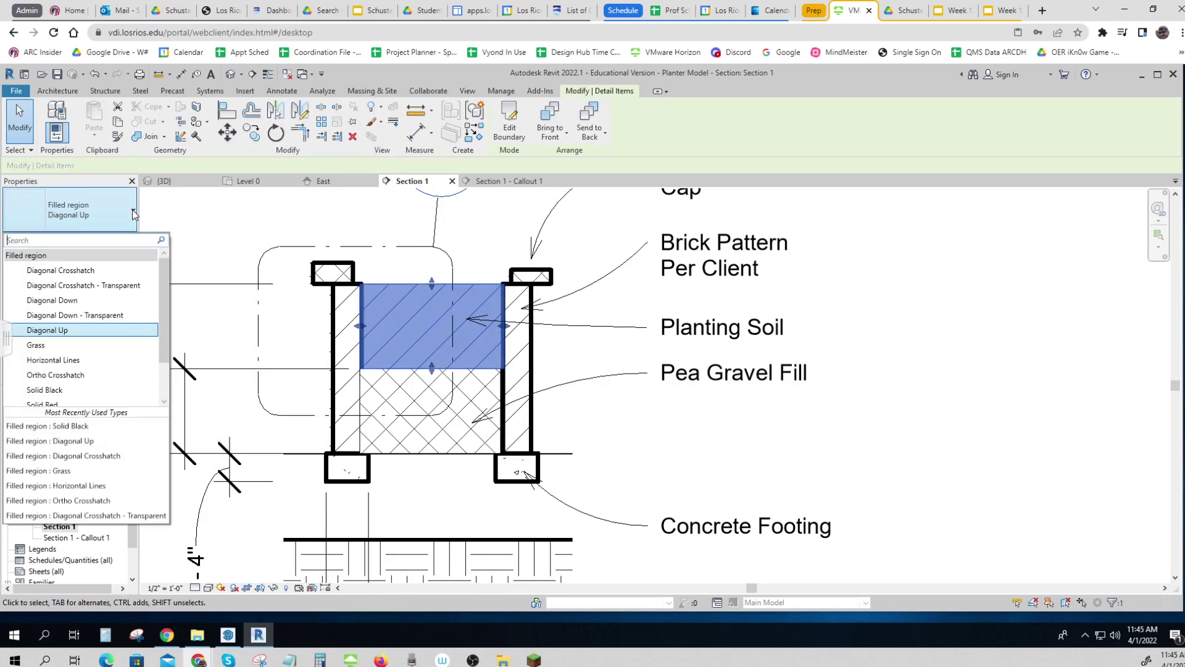
{"action": "left_click", "coordinate": [82, 302]}
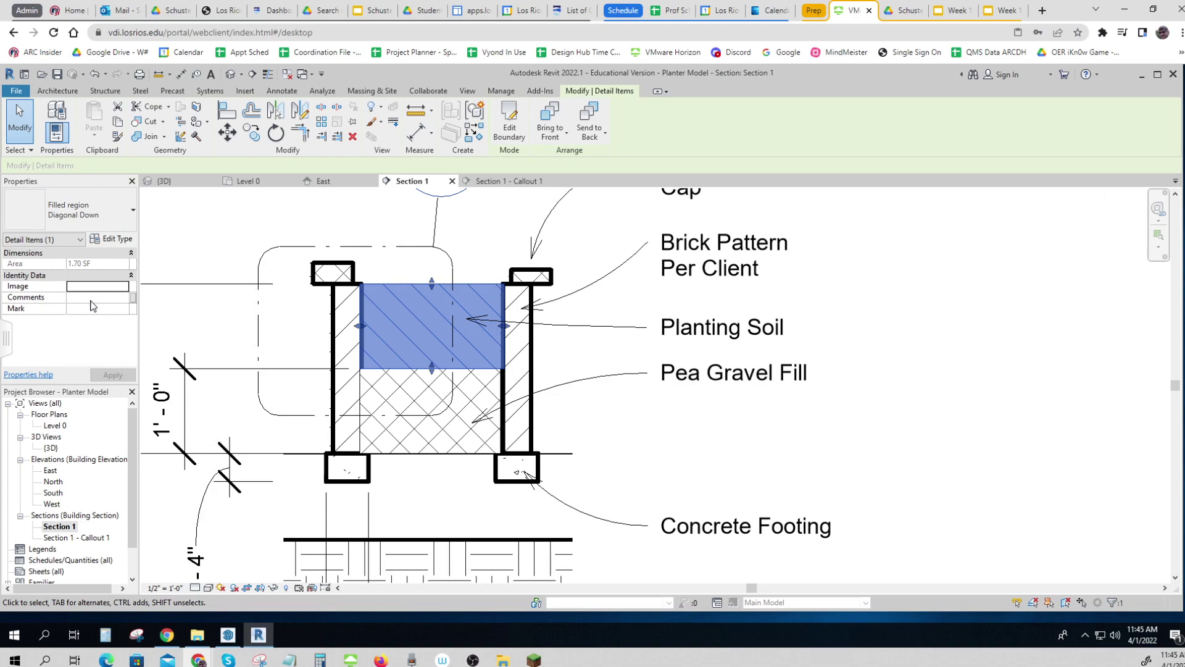
{"action": "left_click", "coordinate": [243, 220]}
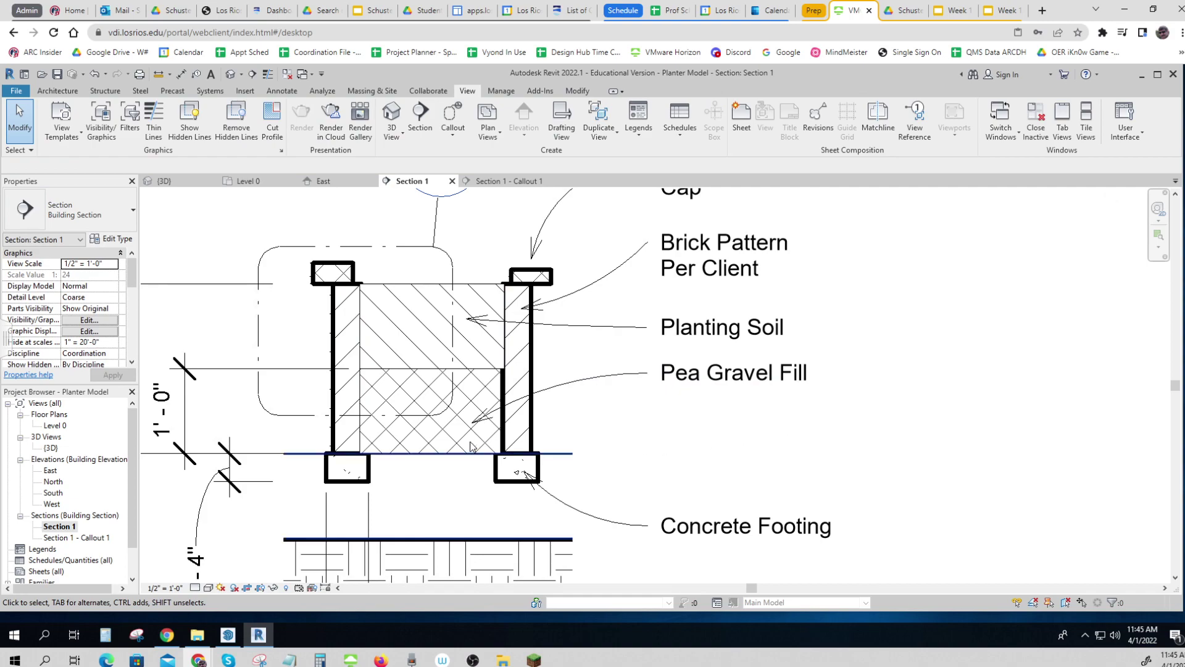
Examine the pea gravel fill and planting soil filled regions and the concrete footings in Section 1.
{"action": "left_click", "coordinate": [482, 372]}
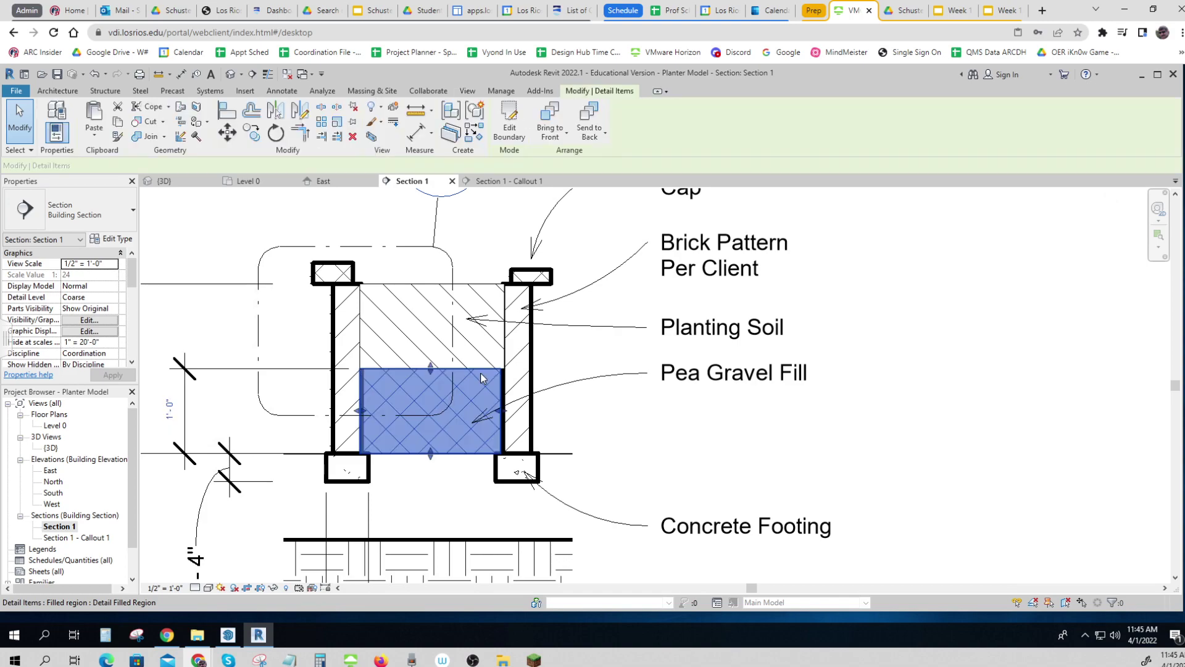
{"action": "left_click", "coordinate": [282, 91]}
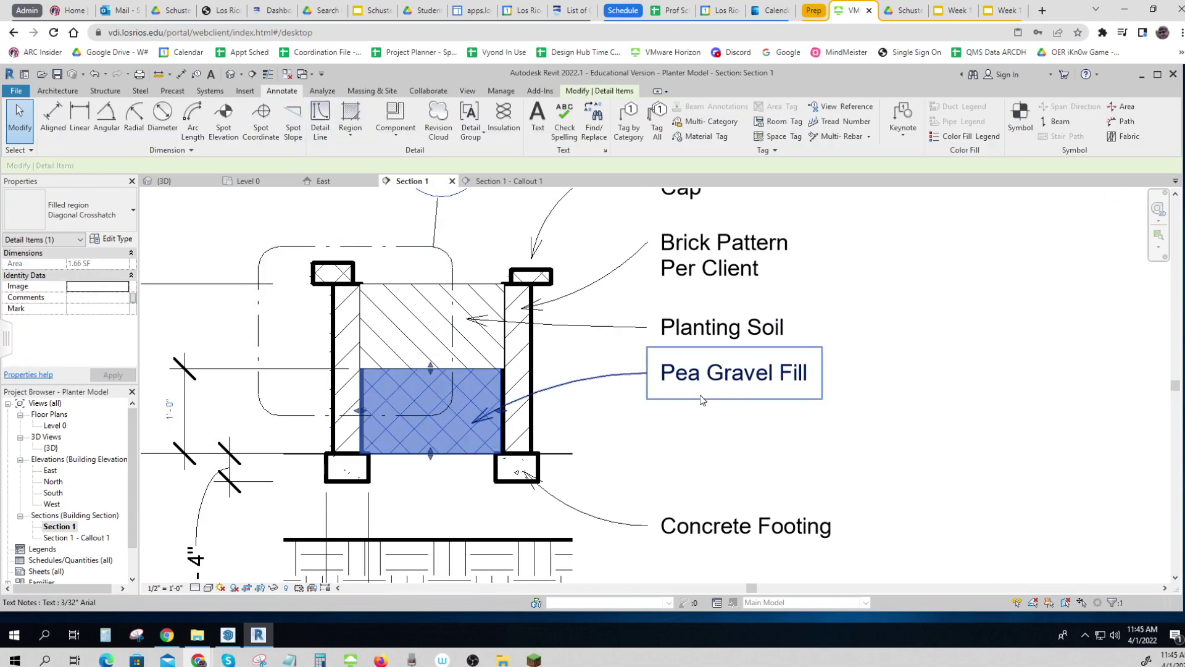
{"action": "left_click", "coordinate": [704, 426]}
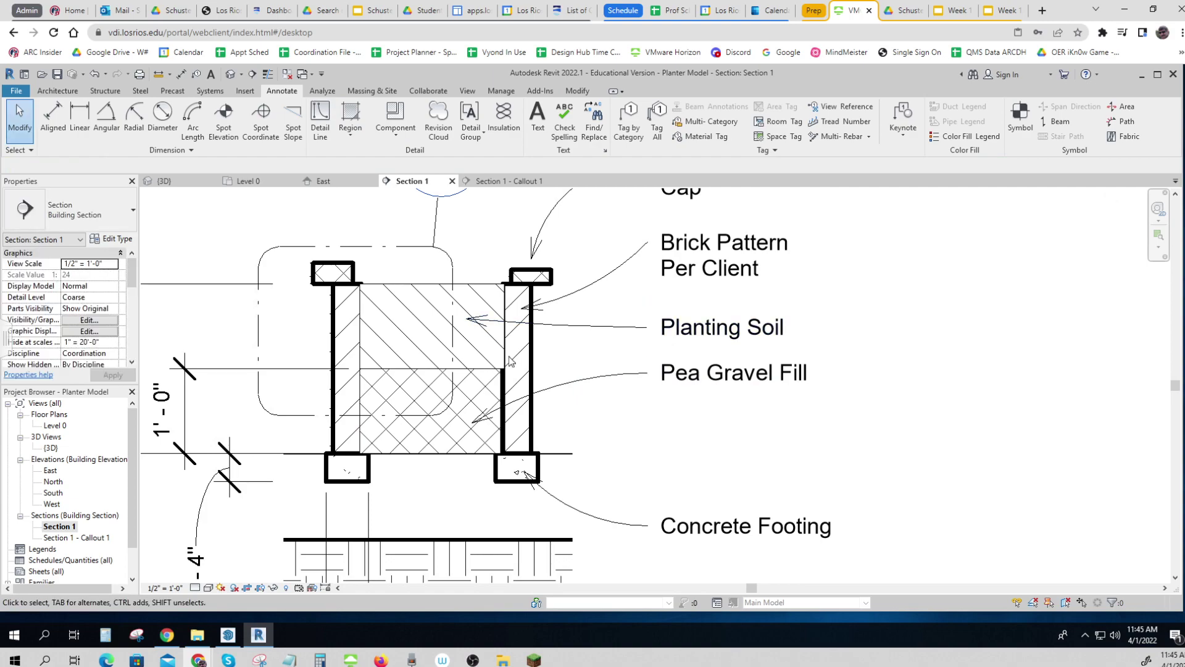
{"action": "left_click", "coordinate": [386, 413]}
{"action": "left_click", "coordinate": [429, 333]}
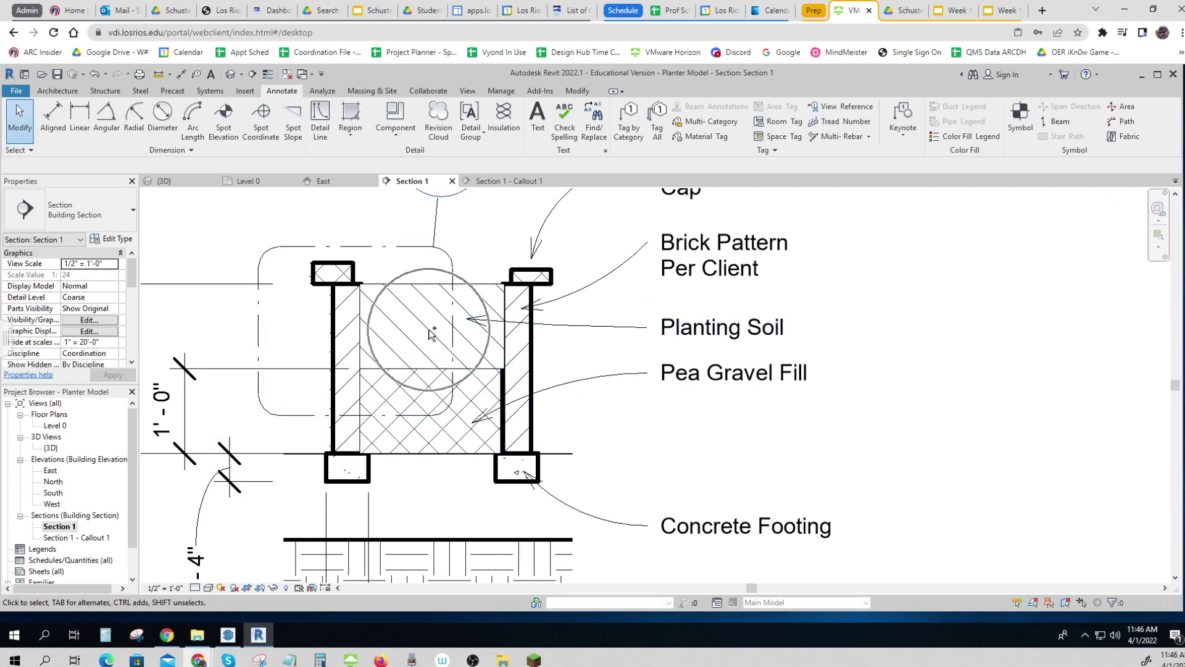
{"action": "left_click", "coordinate": [430, 332]}
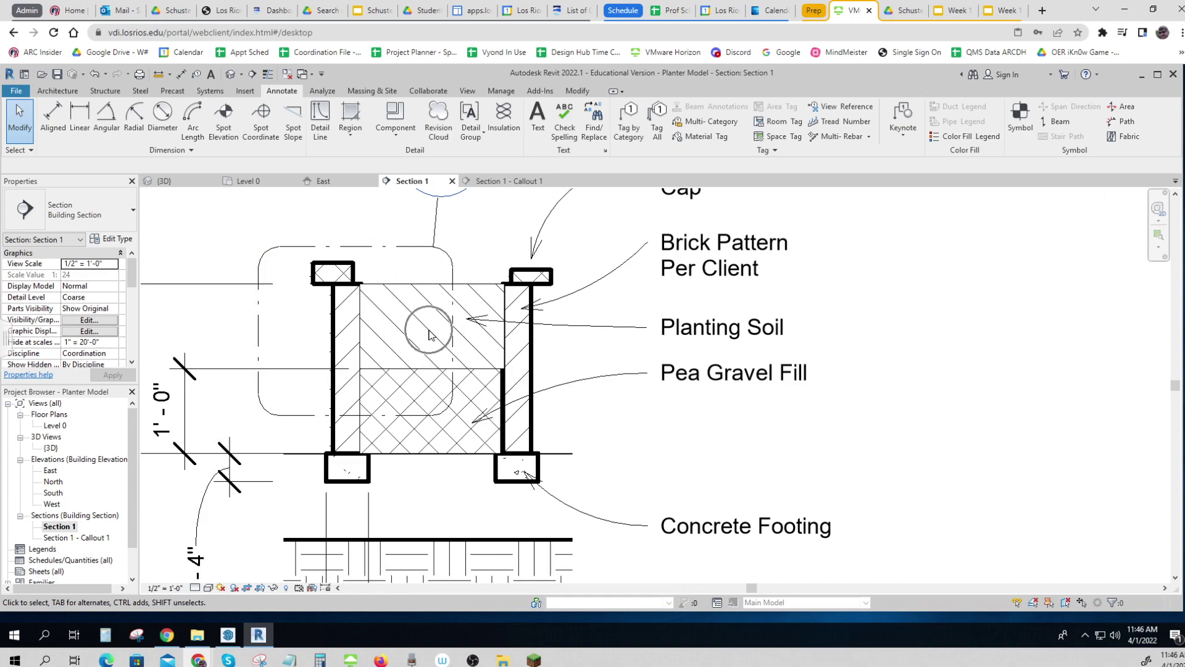
{"action": "left_click", "coordinate": [517, 479]}
{"action": "left_click", "coordinate": [517, 478]}
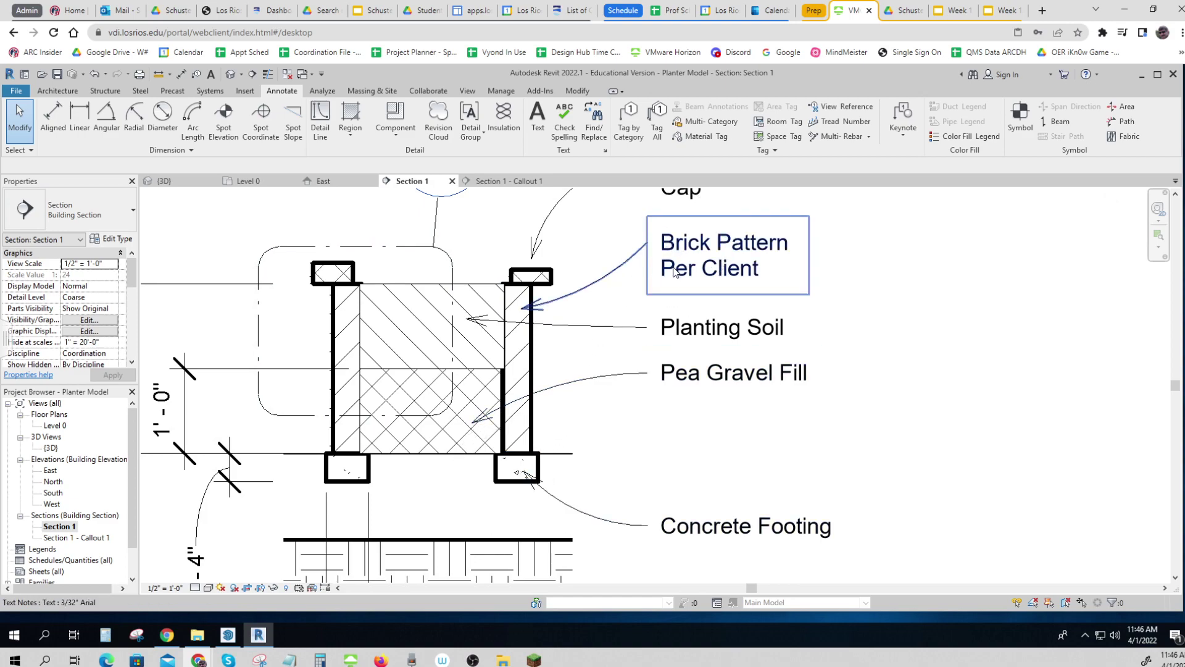
Look over the whole Section 1 view, including its text notes, dimensions and the ground area below the footings.
{"action": "scroll", "coordinate": [594, 319], "scroll_direction": "down", "scroll_amount": 3}
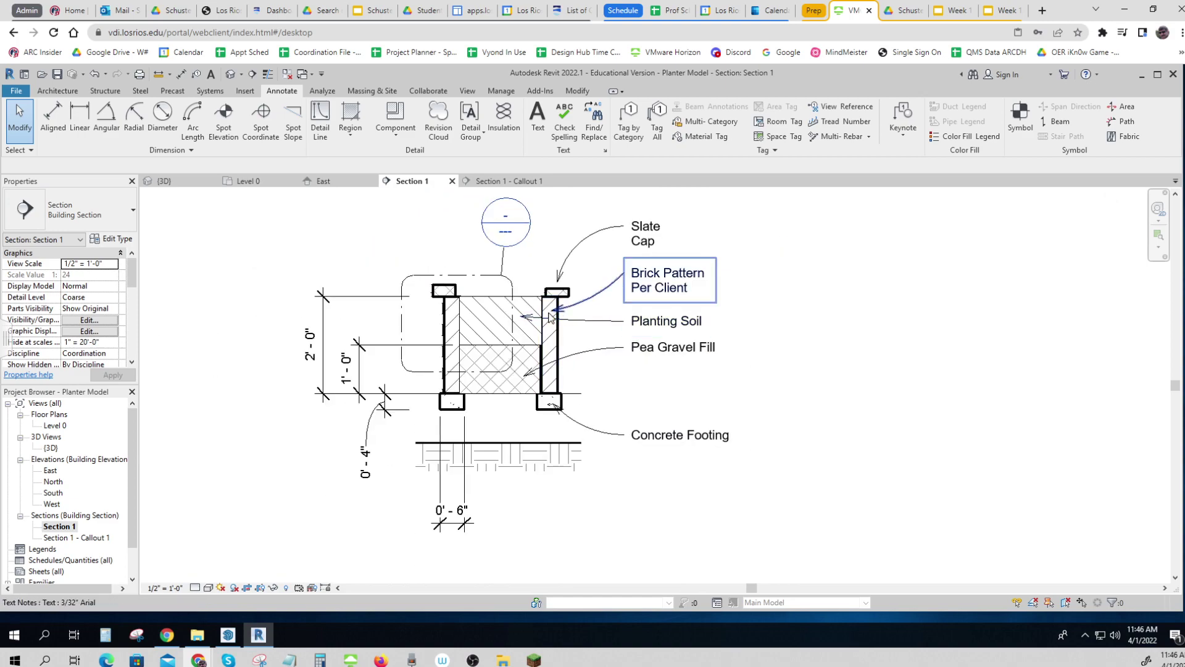
{"action": "left_click", "coordinate": [553, 312]}
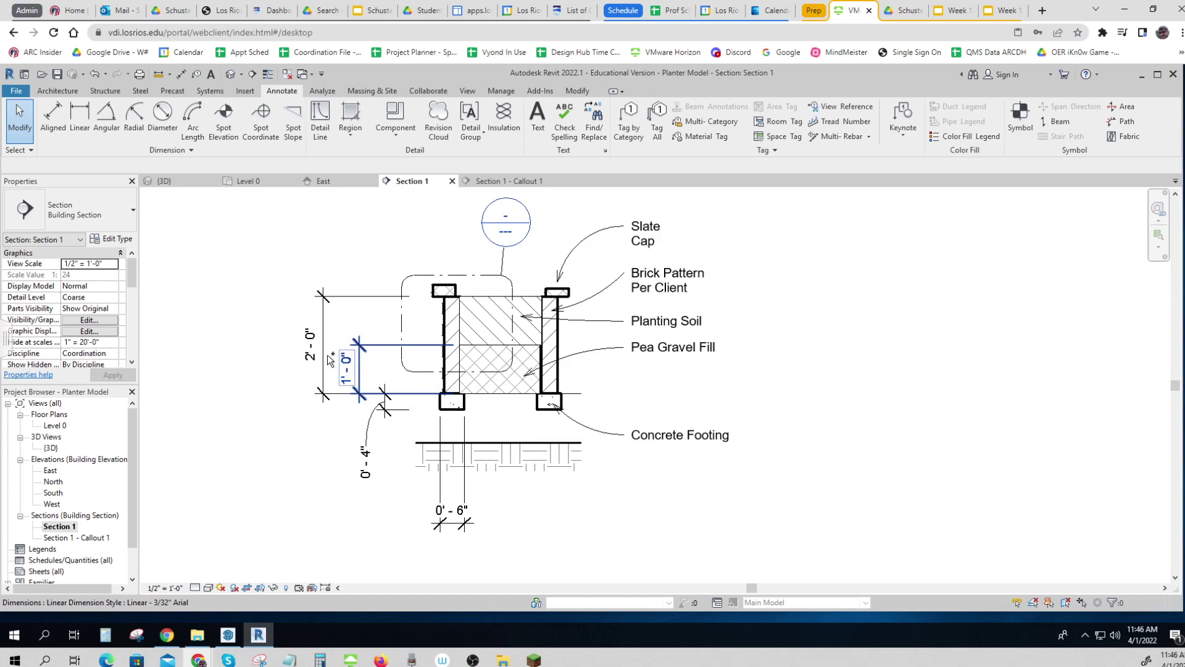
{"action": "left_click", "coordinate": [352, 428]}
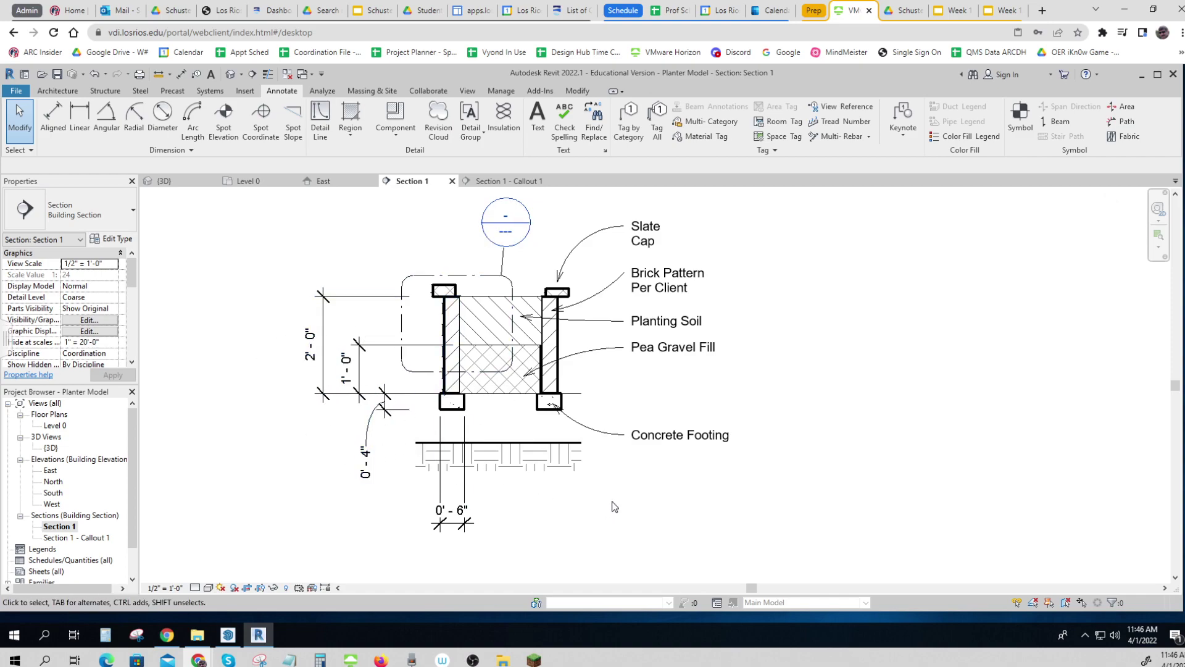
{"action": "left_click", "coordinate": [537, 463]}
{"action": "left_click", "coordinate": [512, 411]}
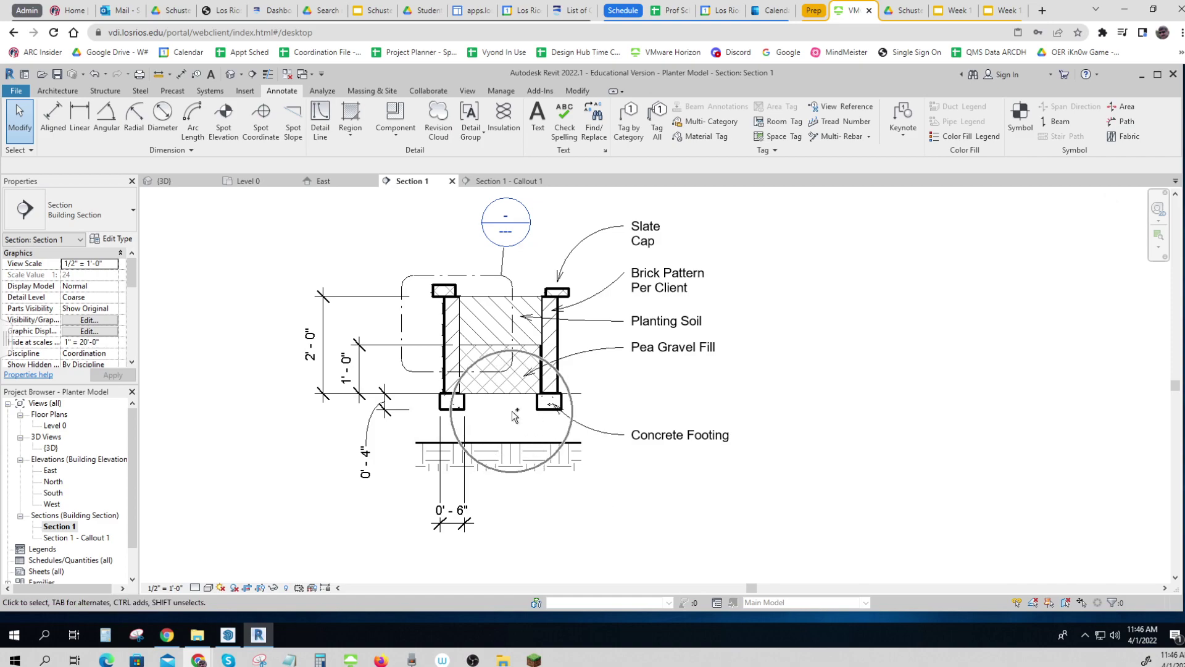
{"action": "left_click", "coordinate": [511, 421]}
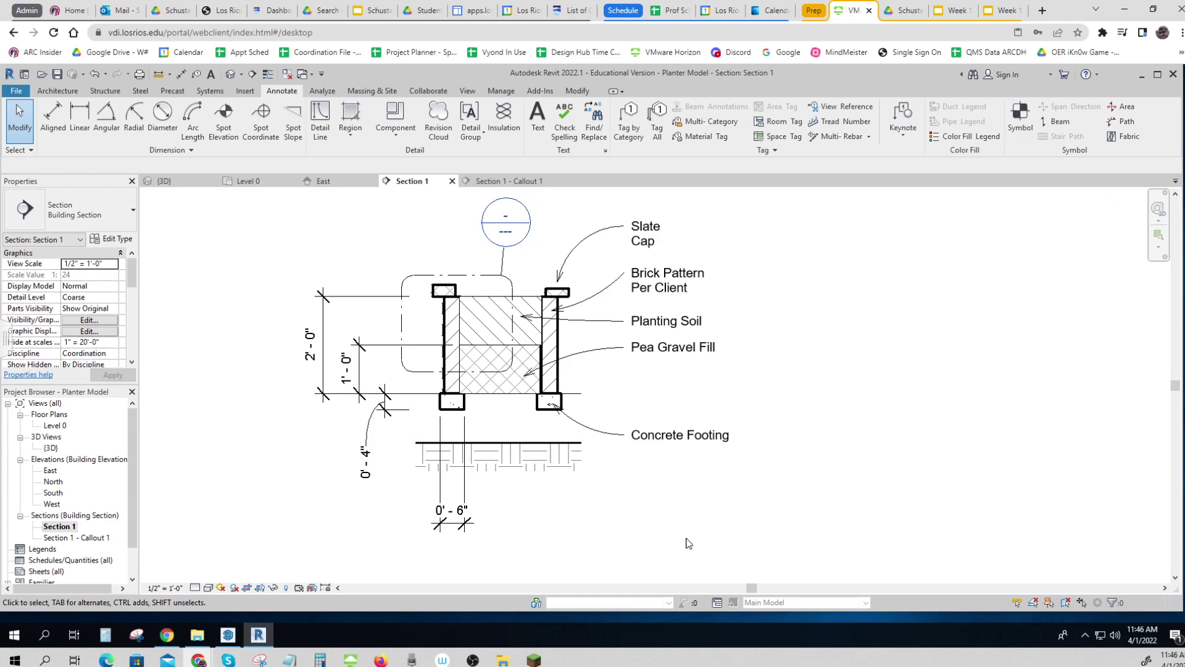
Select the callout around the planter wall in Section 1 and open the Section 1 - Callout 1 view.
{"action": "left_click", "coordinate": [467, 279]}
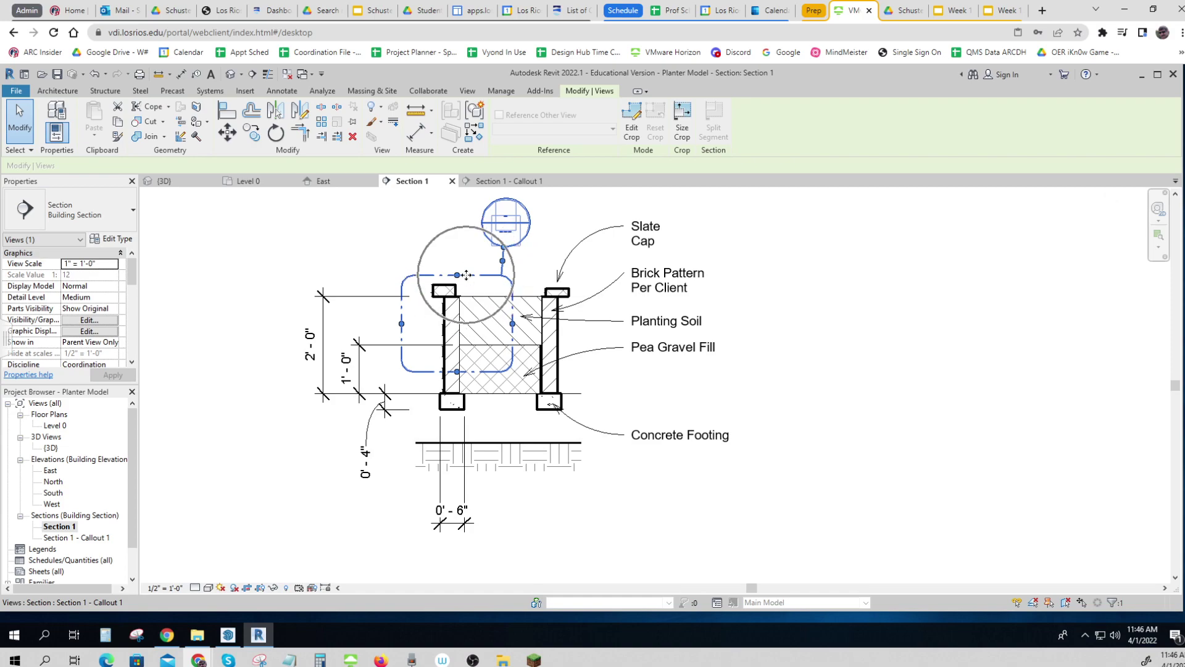
{"action": "left_click", "coordinate": [468, 90]}
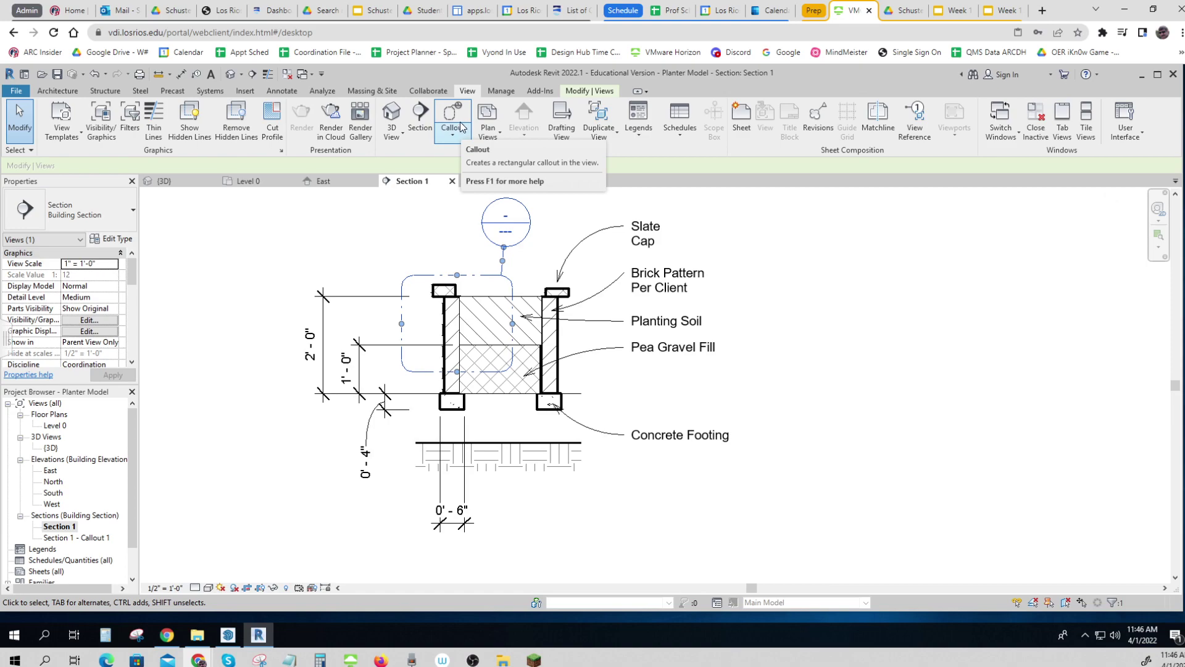
{"action": "double_click", "coordinate": [82, 539]}
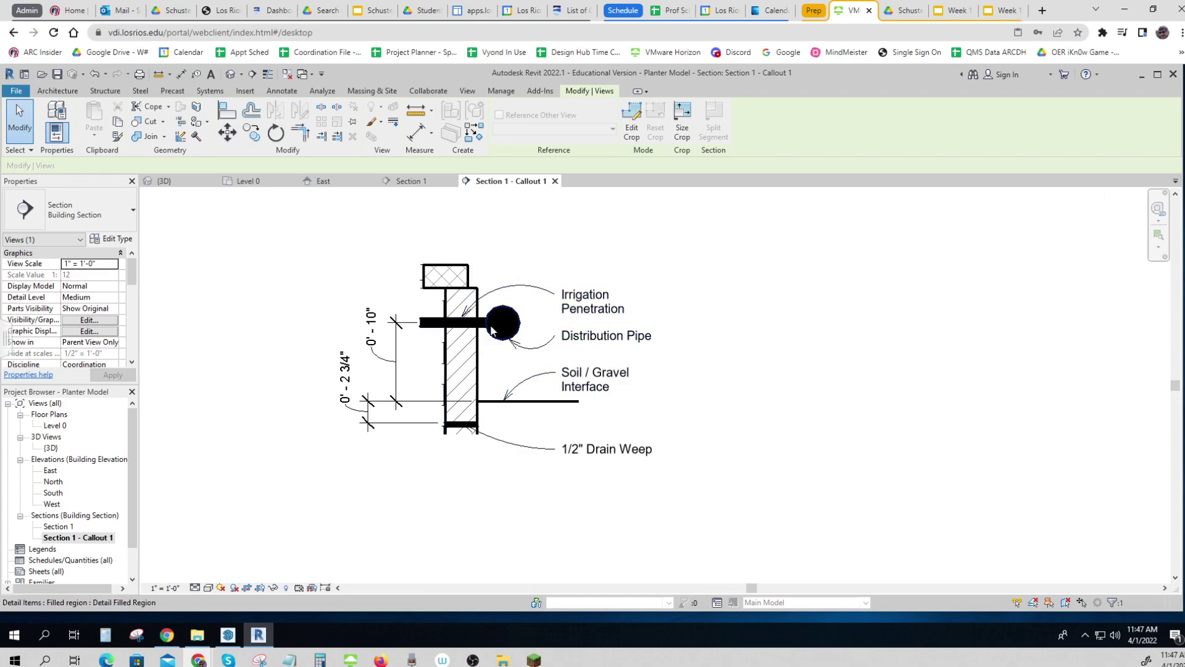
Inspect the distribution pipe's filled region and the detail lines of the irrigation penetration and drain weep in the callout.
{"action": "key", "text": "ctrl"}
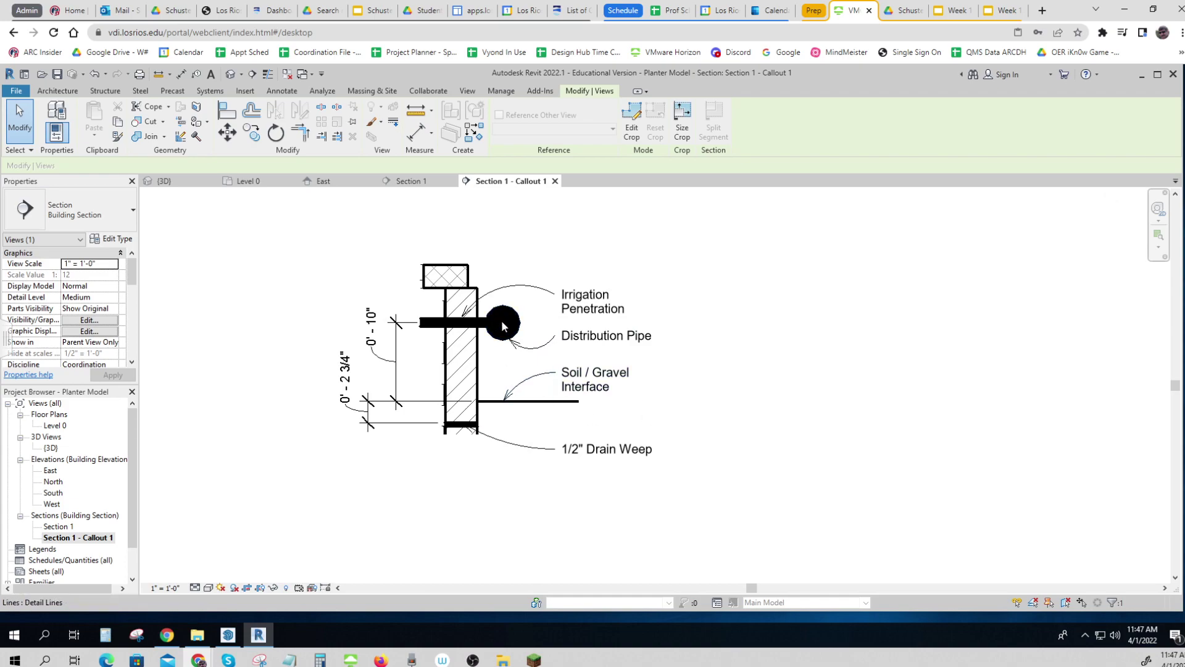
{"action": "left_click", "coordinate": [460, 324]}
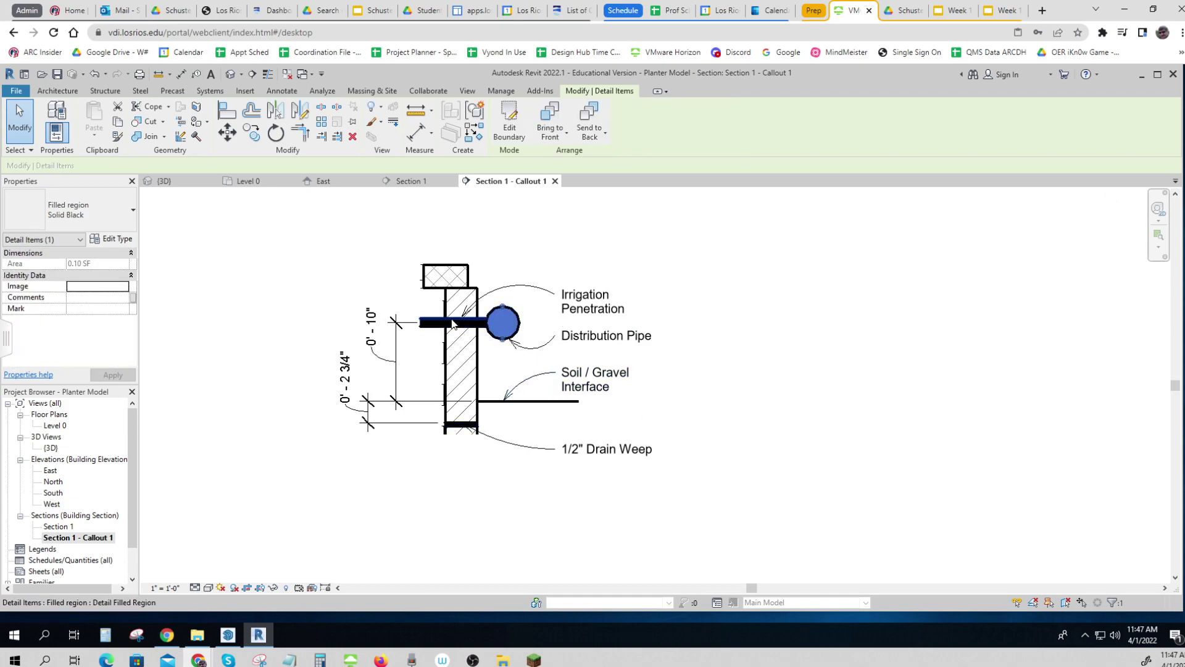
{"action": "left_click", "coordinate": [460, 424]}
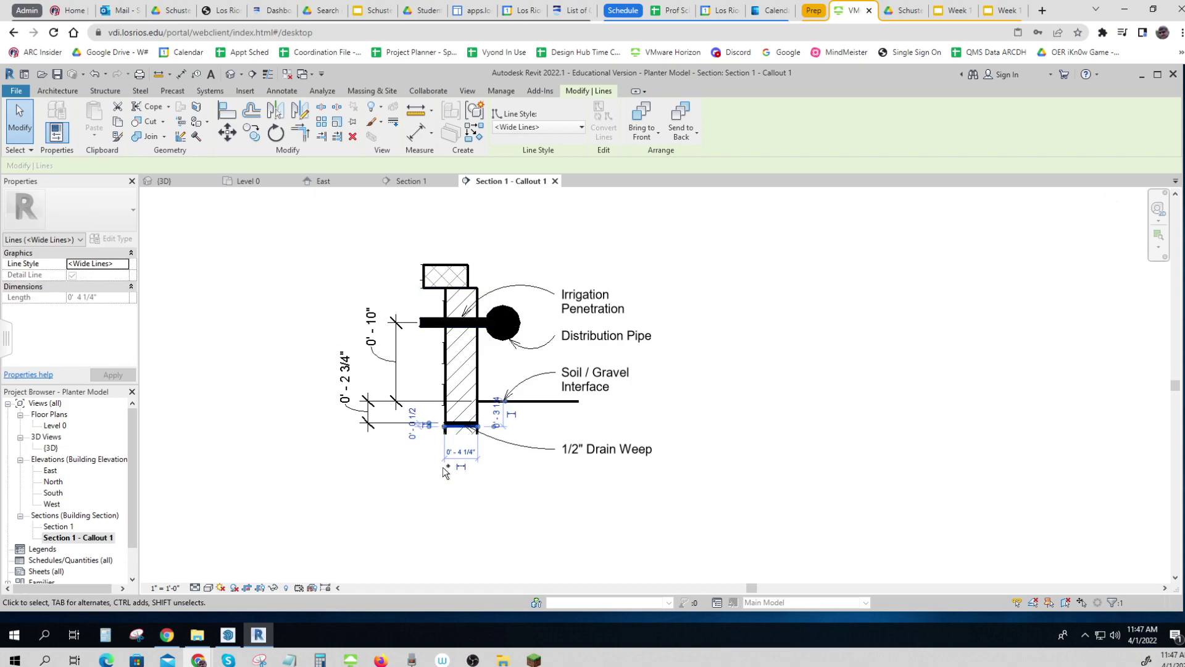
{"action": "left_click", "coordinate": [370, 491]}
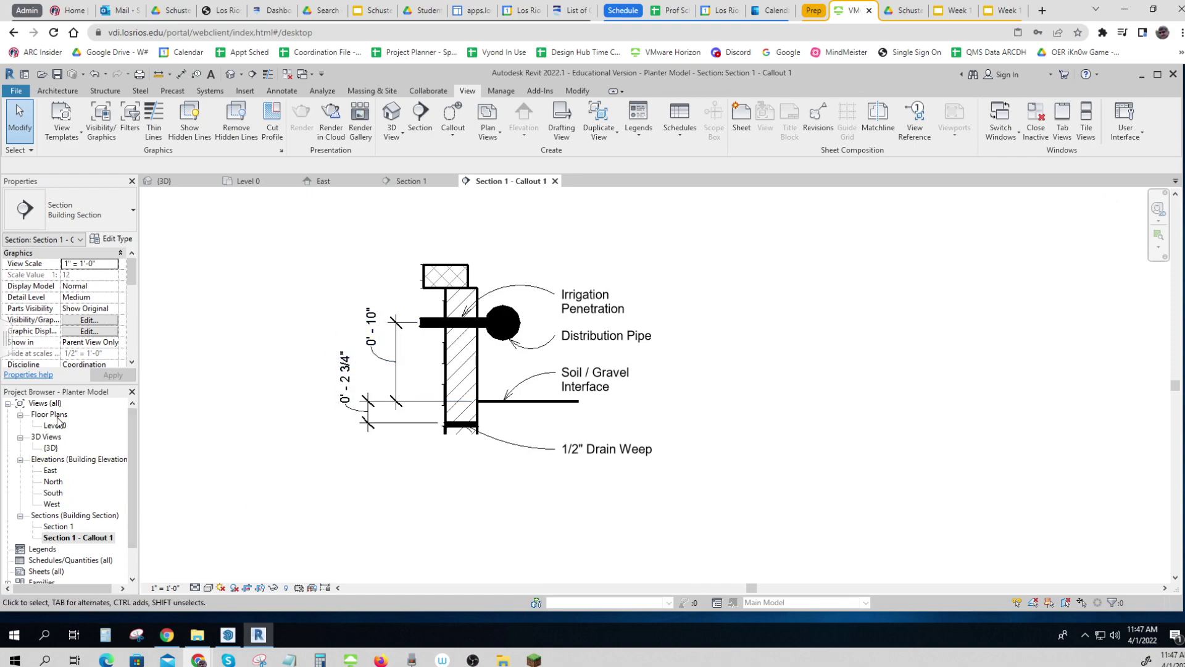
View the post and planter in the Level 0 plan and the 3D view, and select the 4" x 4" post.
{"action": "left_click", "coordinate": [55, 426]}
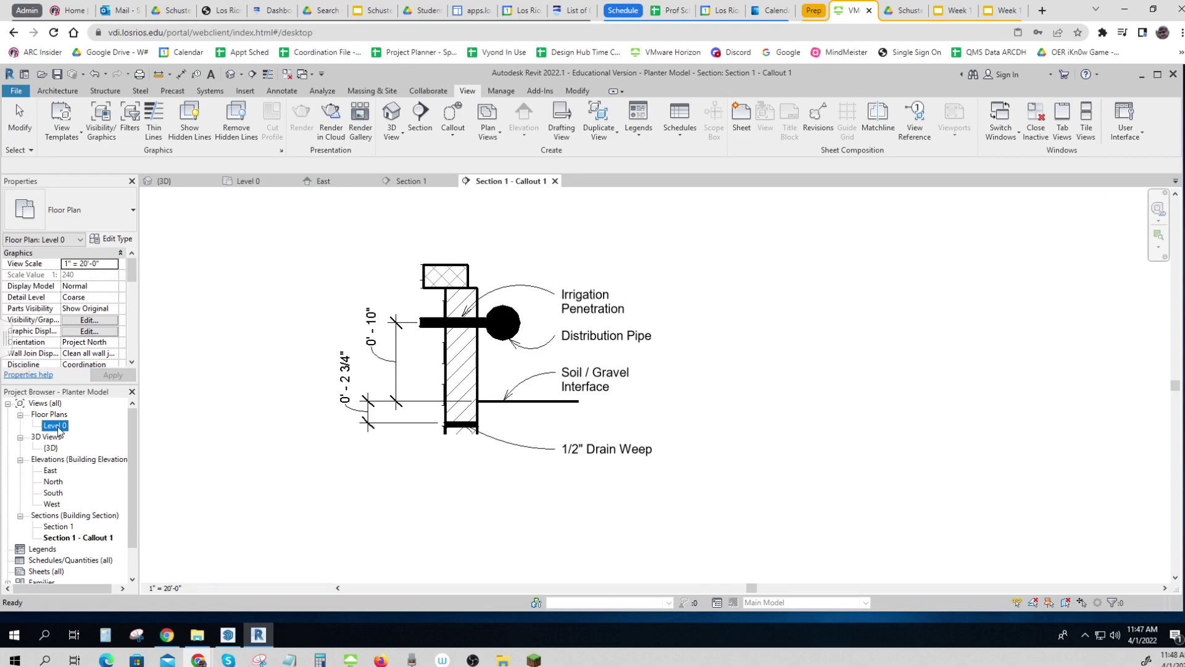
{"action": "double_click", "coordinate": [55, 426]}
{"action": "scroll", "coordinate": [474, 379], "scroll_direction": "up", "scroll_amount": 3}
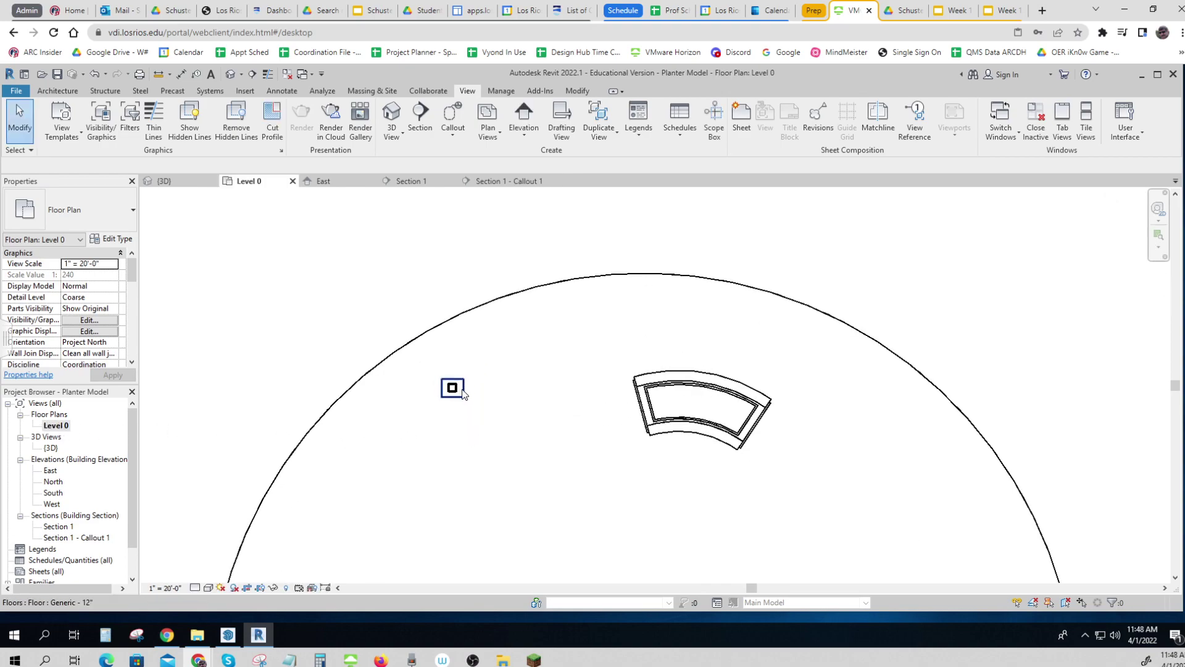
{"action": "double_click", "coordinate": [49, 449]}
{"action": "scroll", "coordinate": [294, 476], "scroll_direction": "down", "scroll_amount": 3}
{"action": "middle_click_drag", "start_coordinate": [247, 471], "coordinate": [554, 530]}
{"action": "left_click", "coordinate": [383, 340]}
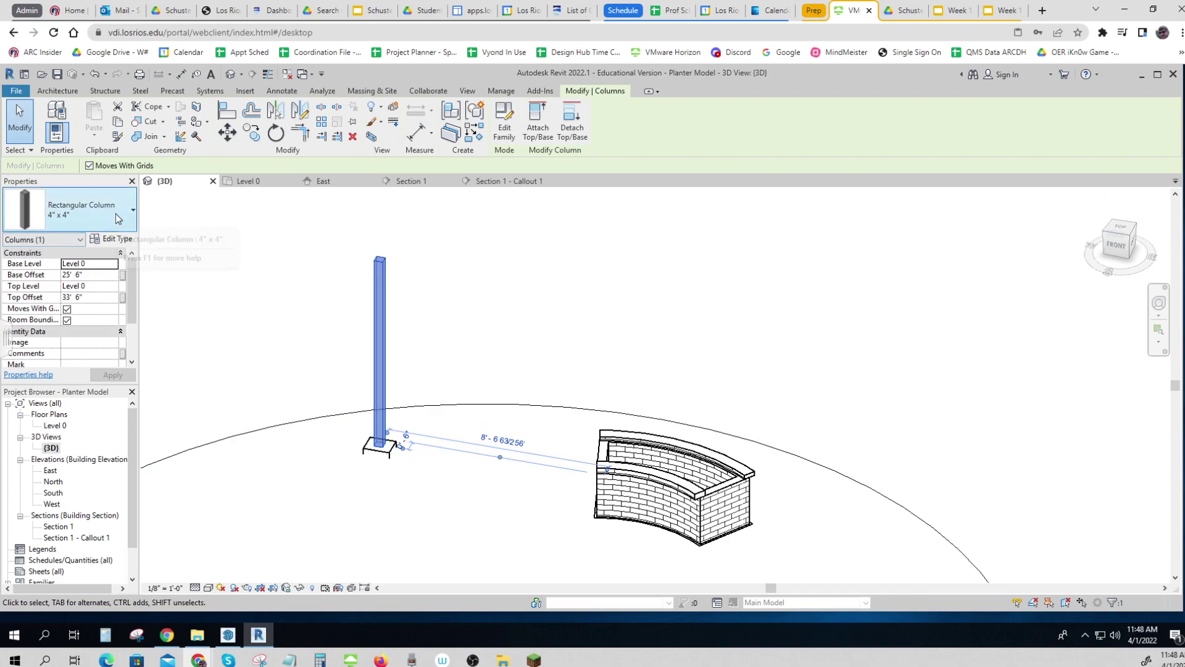
Check the post's base and top offsets and the height offset of the floor used as its footing.
{"action": "left_click", "coordinate": [65, 92]}
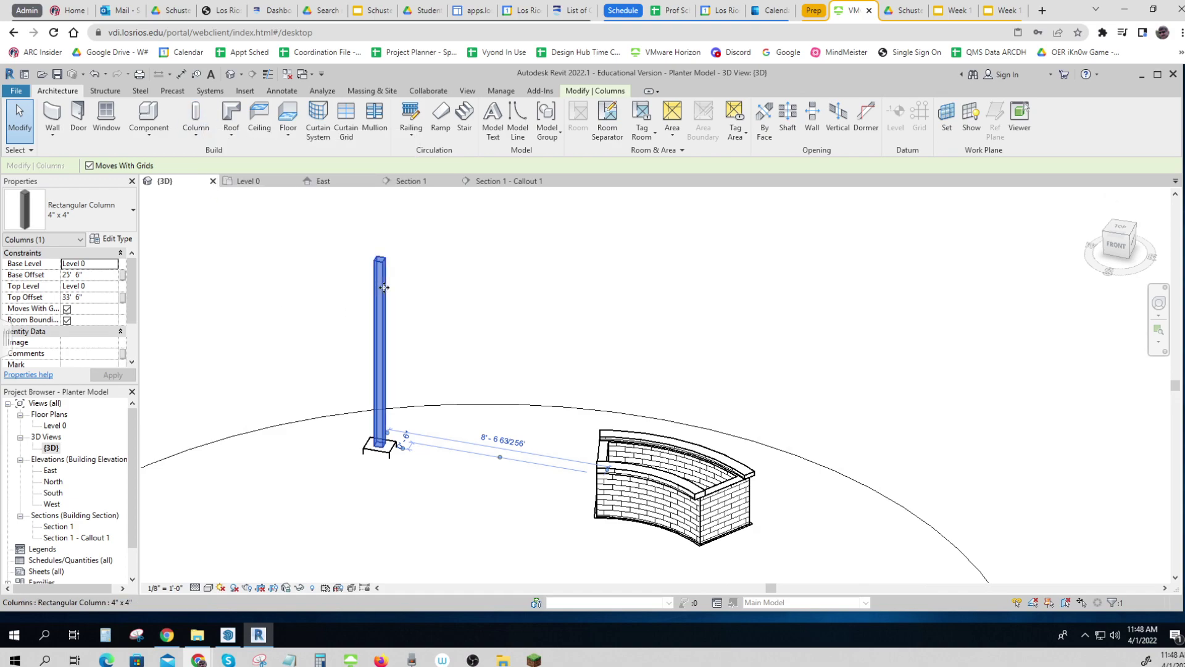
{"action": "left_click", "coordinate": [252, 305]}
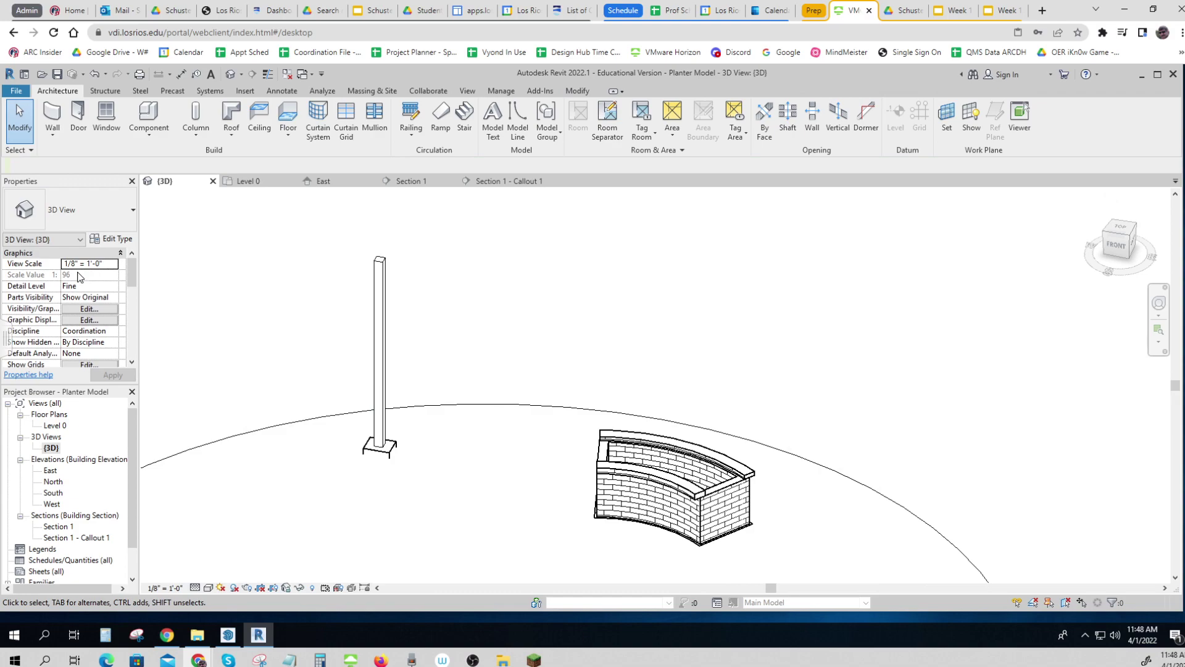
{"action": "left_click", "coordinate": [380, 294]}
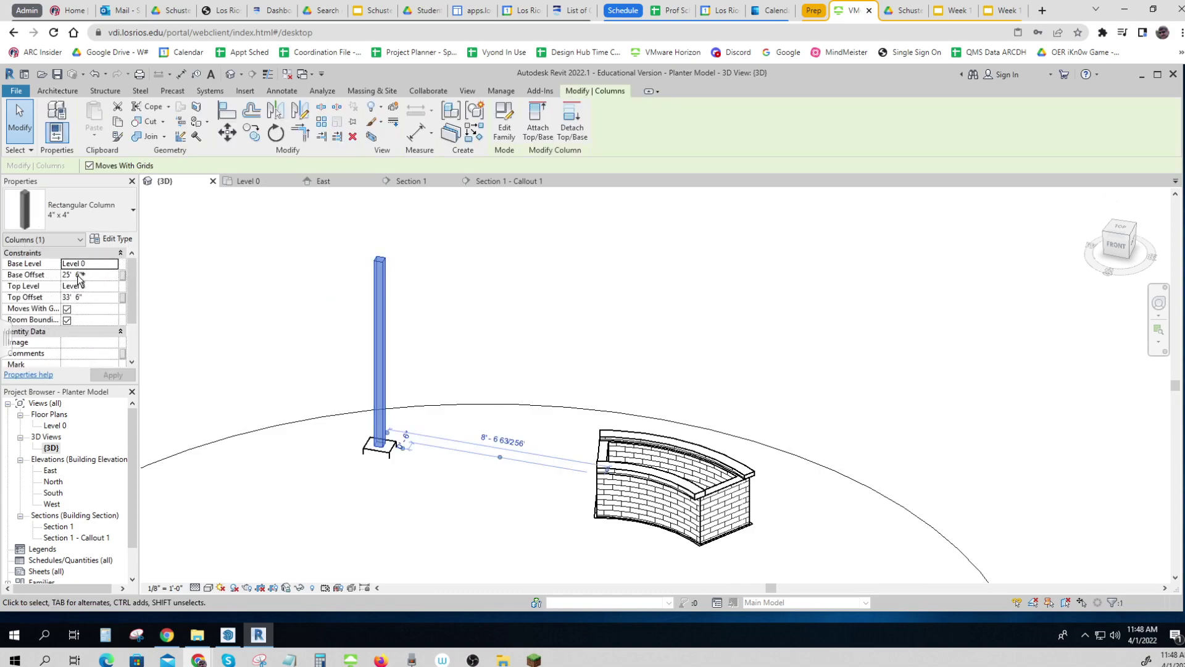
{"action": "left_click", "coordinate": [78, 276]}
{"action": "left_click", "coordinate": [344, 421]}
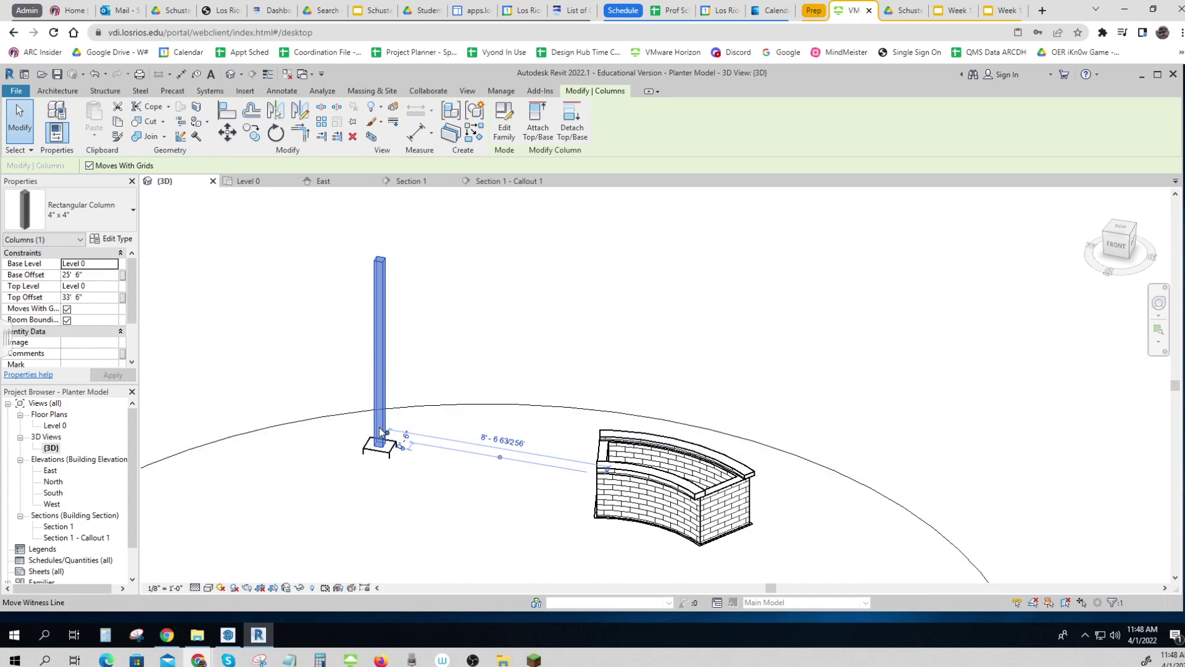
{"action": "left_click", "coordinate": [285, 295]}
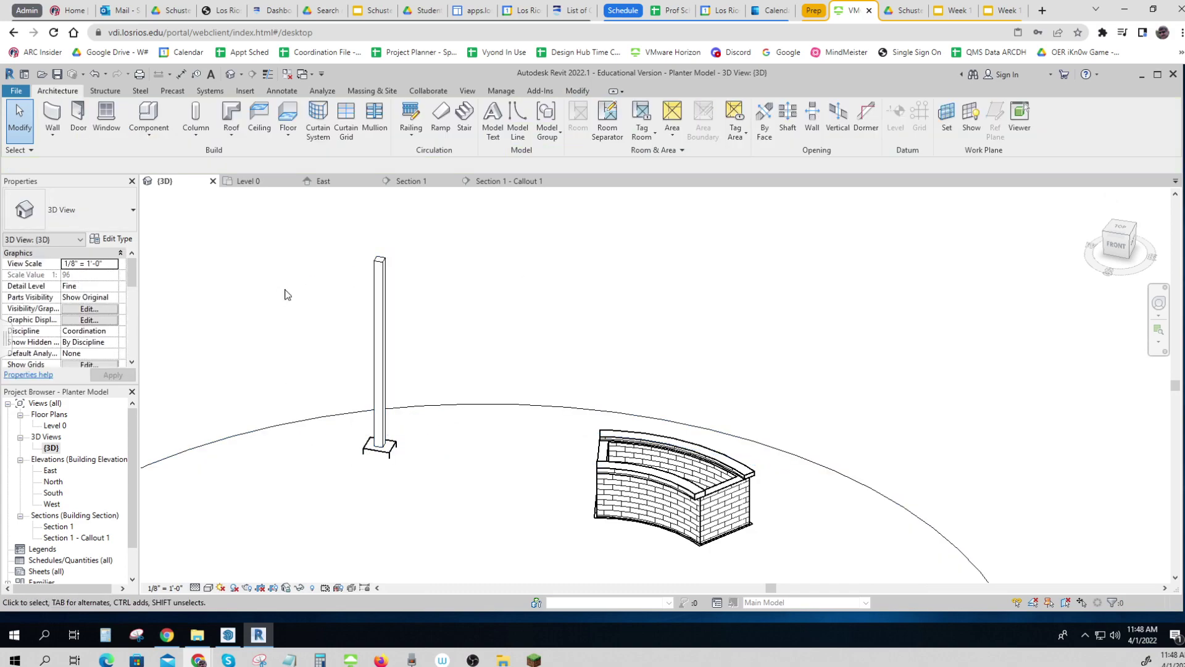
{"action": "left_click", "coordinate": [386, 454]}
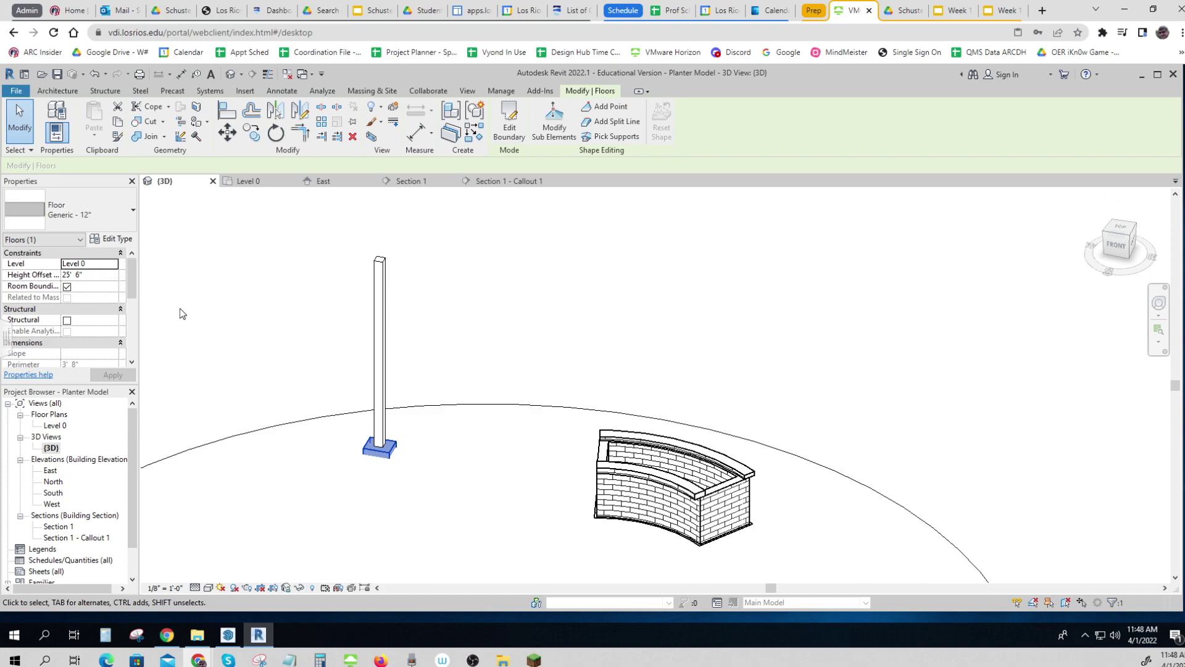
{"action": "left_click", "coordinate": [520, 333]}
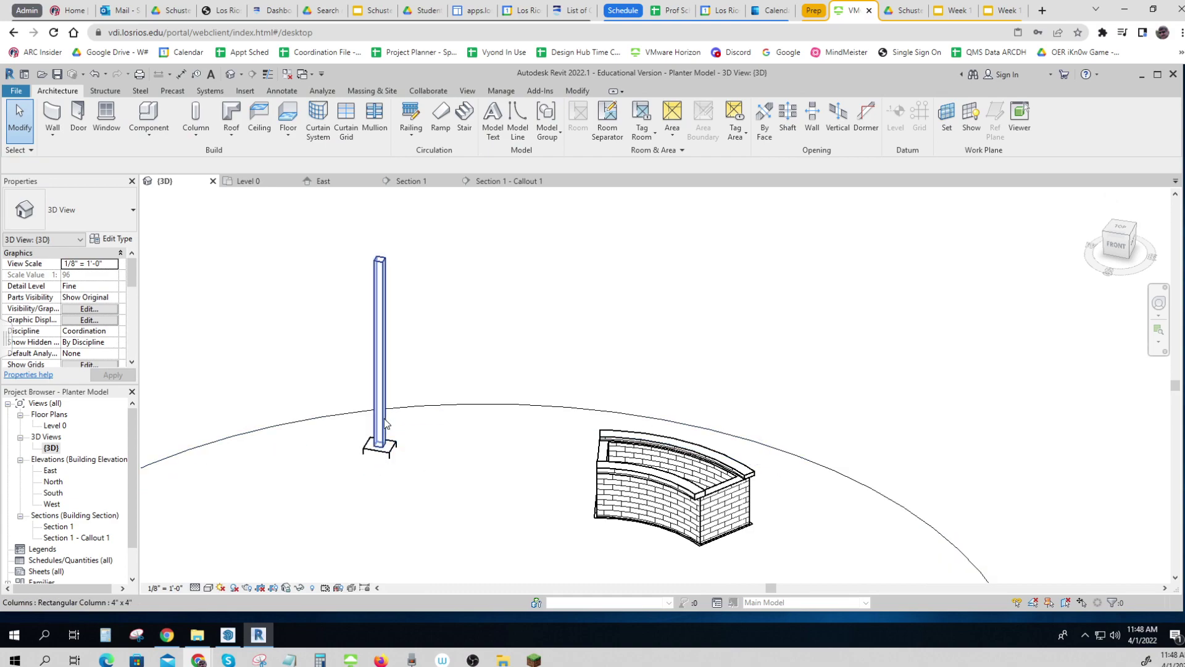
Set the post's base offset to 24.5 so that it extends down into its footing.
{"action": "left_click", "coordinate": [380, 371]}
{"action": "left_click", "coordinate": [92, 275]}
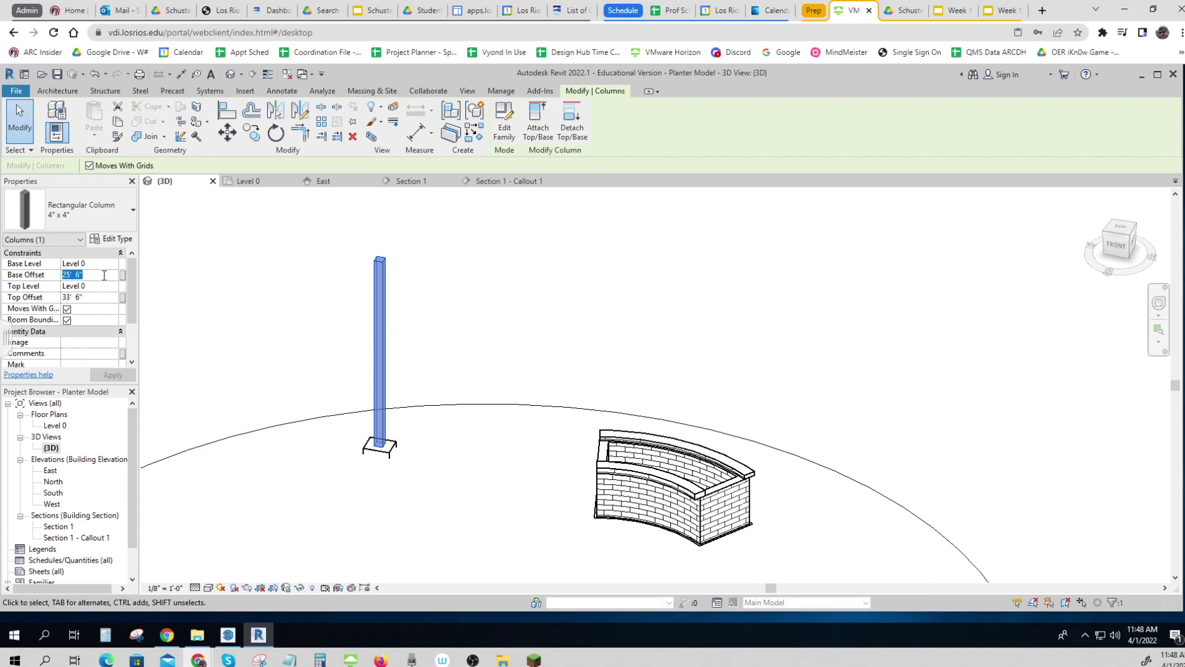
{"action": "type", "text": "24.5"}
{"action": "key", "text": "Return"}
{"action": "left_click", "coordinate": [338, 336]}
View the 3D model from the top and inspect the post and planter within the circular area of the topography.
{"action": "scroll", "coordinate": [432, 383], "scroll_direction": "down", "scroll_amount": 1}
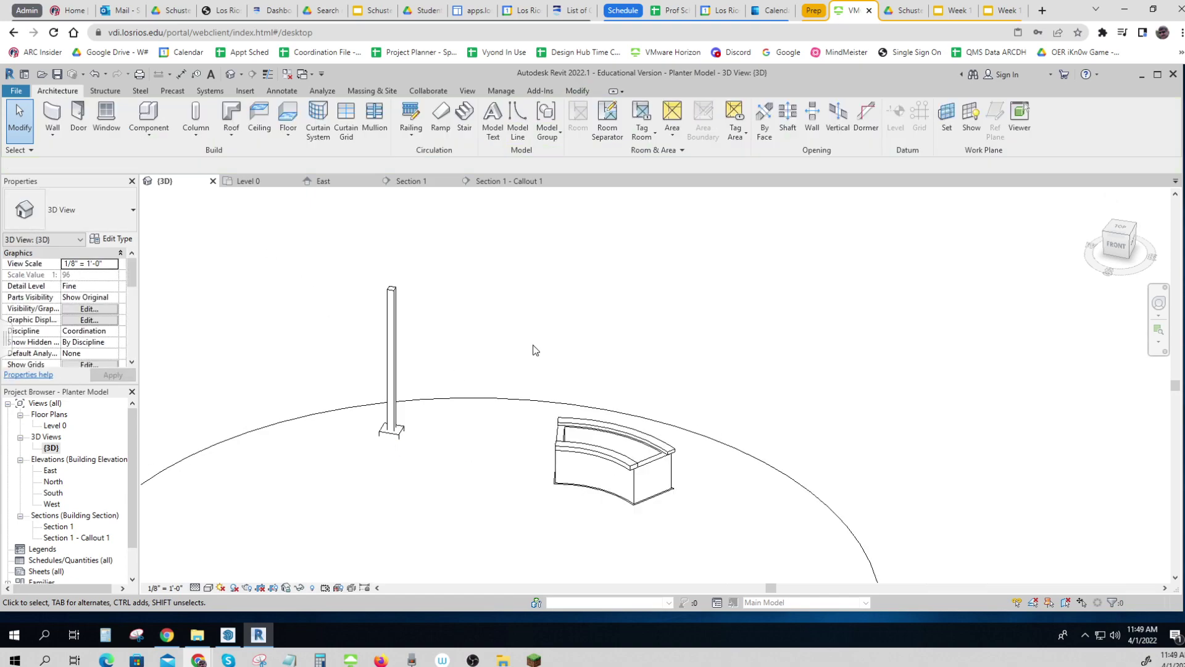
{"action": "left_click", "coordinate": [1121, 229]}
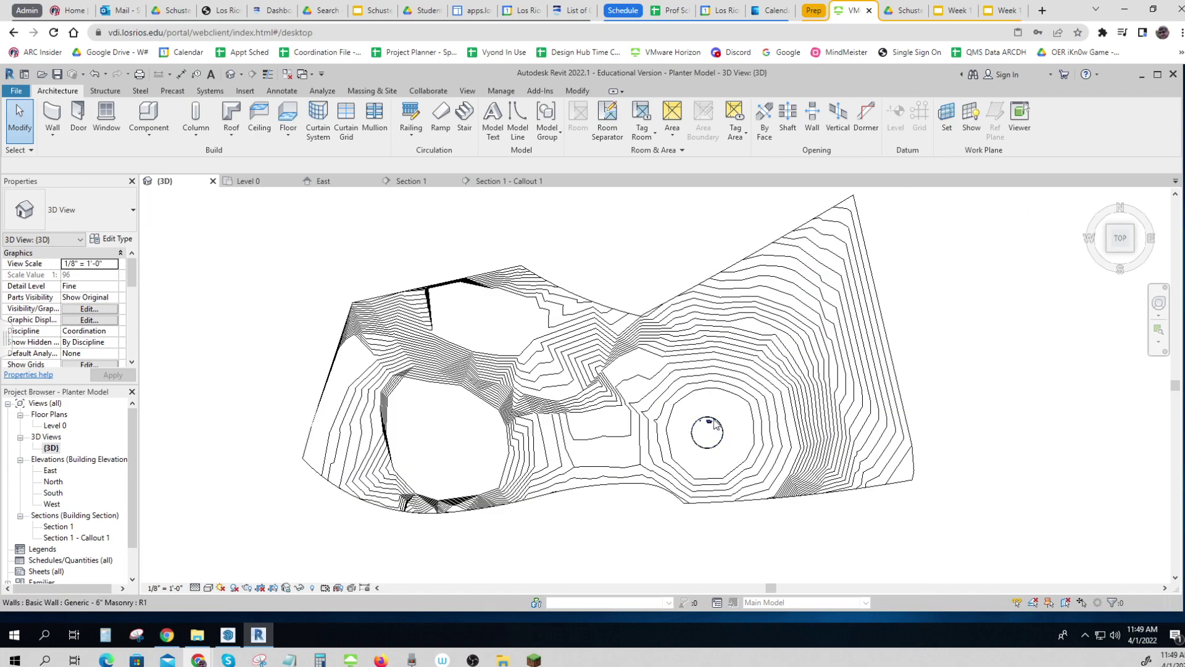
{"action": "scroll", "coordinate": [714, 423], "scroll_direction": "up", "scroll_amount": 3}
{"action": "right_click", "coordinate": [714, 415]}
{"action": "key", "text": "Escape"}
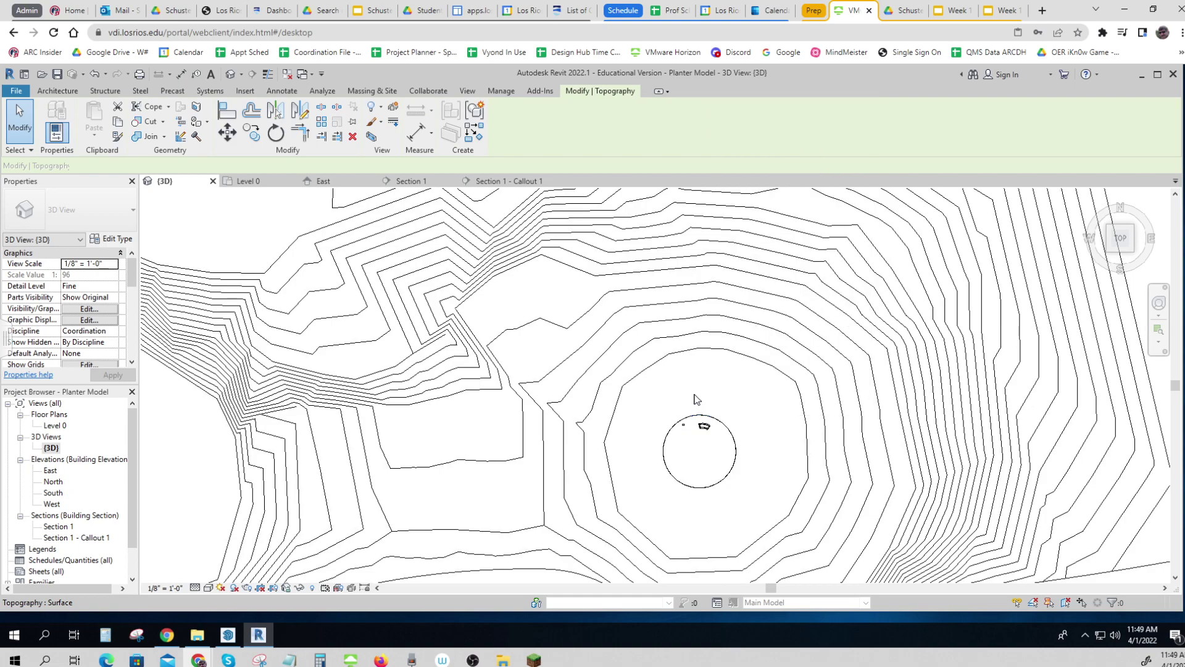
{"action": "scroll", "coordinate": [742, 402], "scroll_direction": "up", "scroll_amount": 5}
{"action": "scroll", "coordinate": [659, 426], "scroll_direction": "up", "scroll_amount": 2}
{"action": "middle_click_drag", "start_coordinate": [656, 423], "coordinate": [672, 338]}
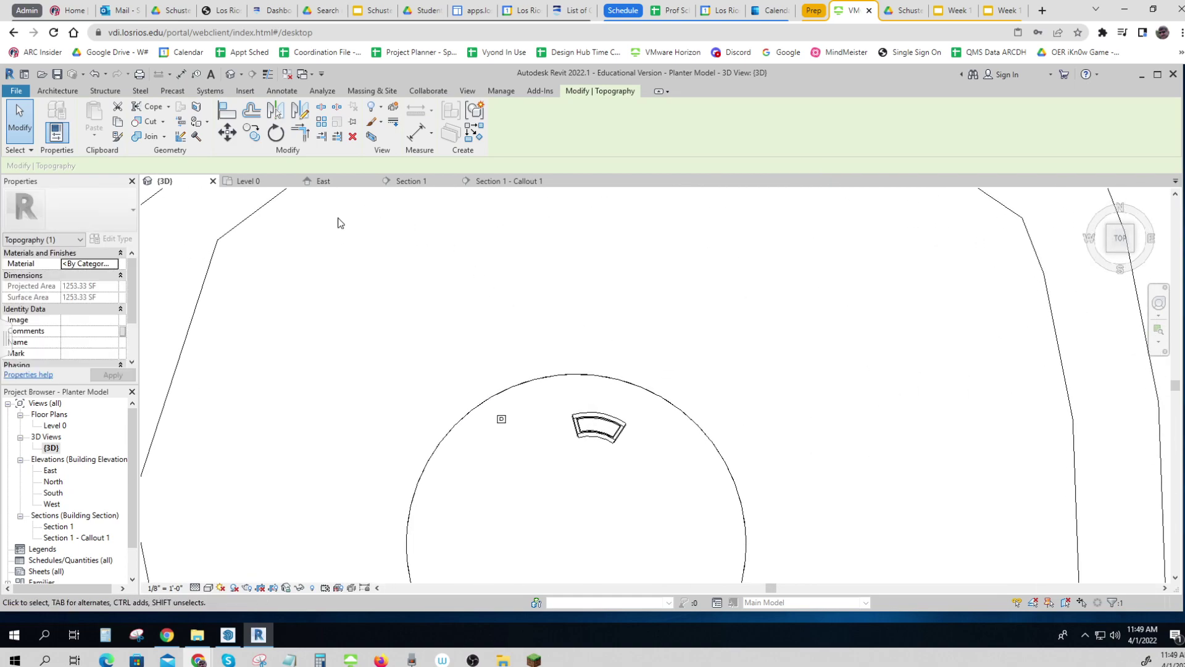
In the Level 0 plan, draw a vertical building section through the post and shorten its view depth to just beside the post.
{"action": "left_click", "coordinate": [468, 92]}
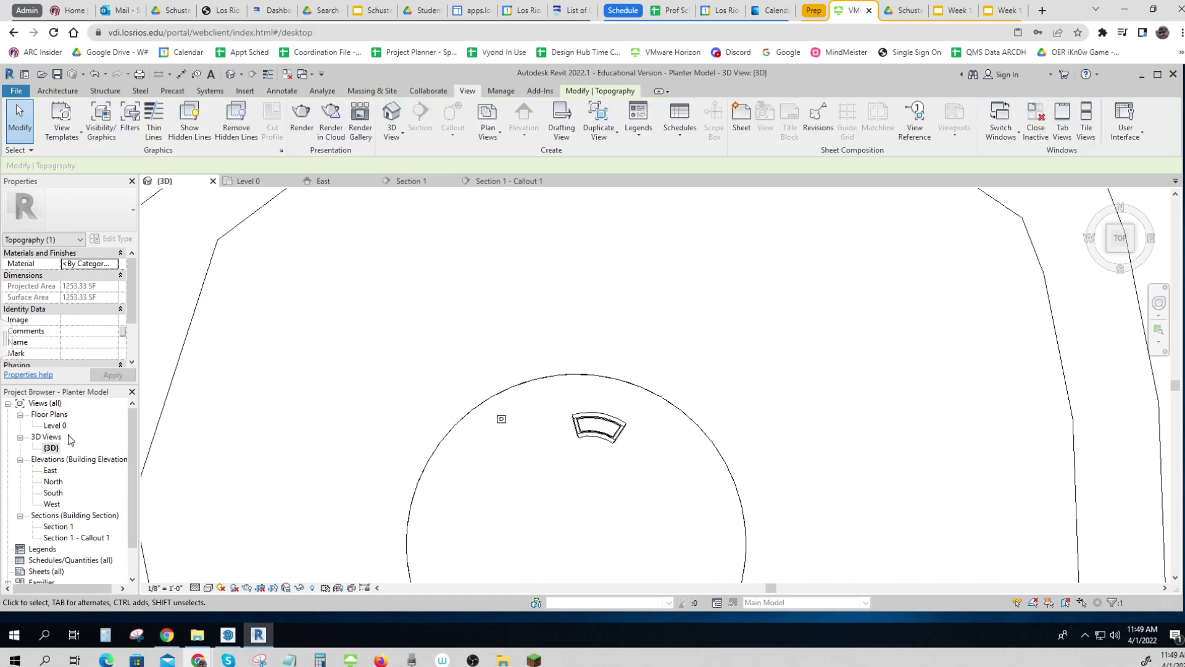
{"action": "double_click", "coordinate": [49, 426]}
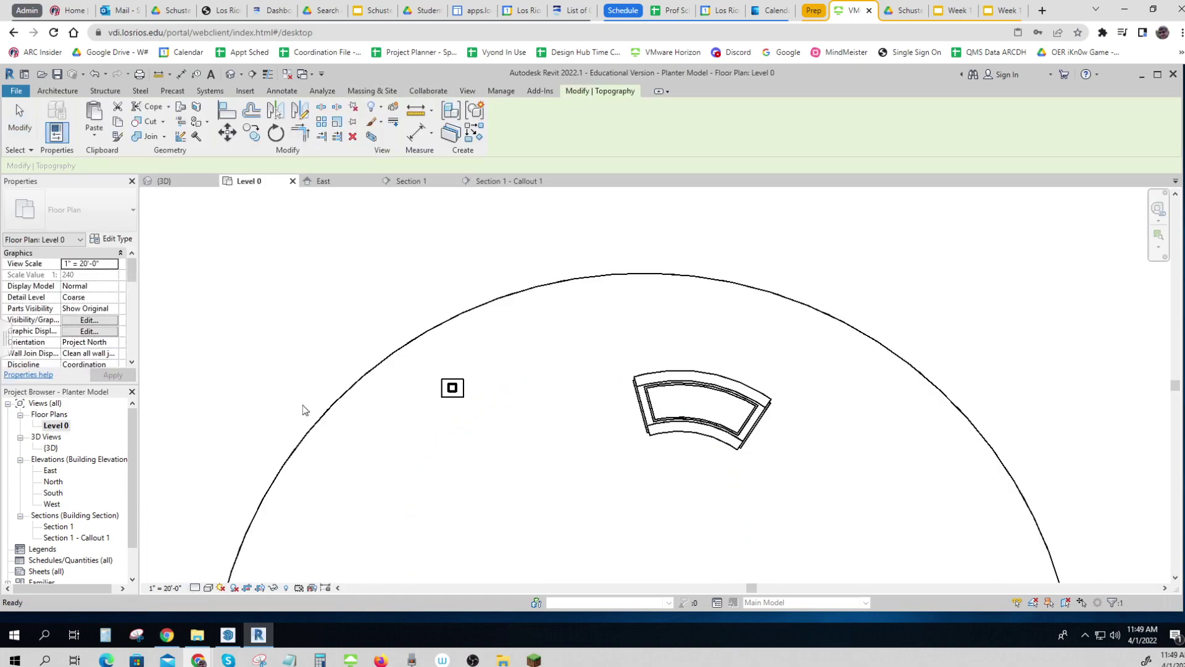
{"action": "left_click", "coordinate": [467, 91]}
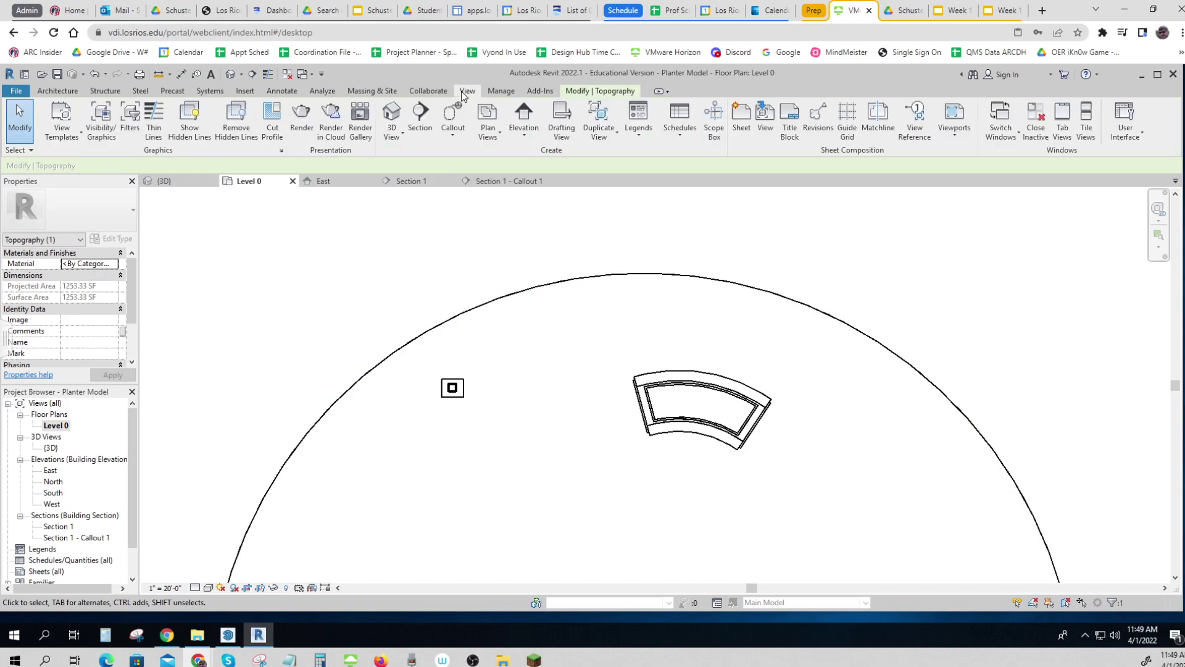
{"action": "left_click", "coordinate": [420, 119]}
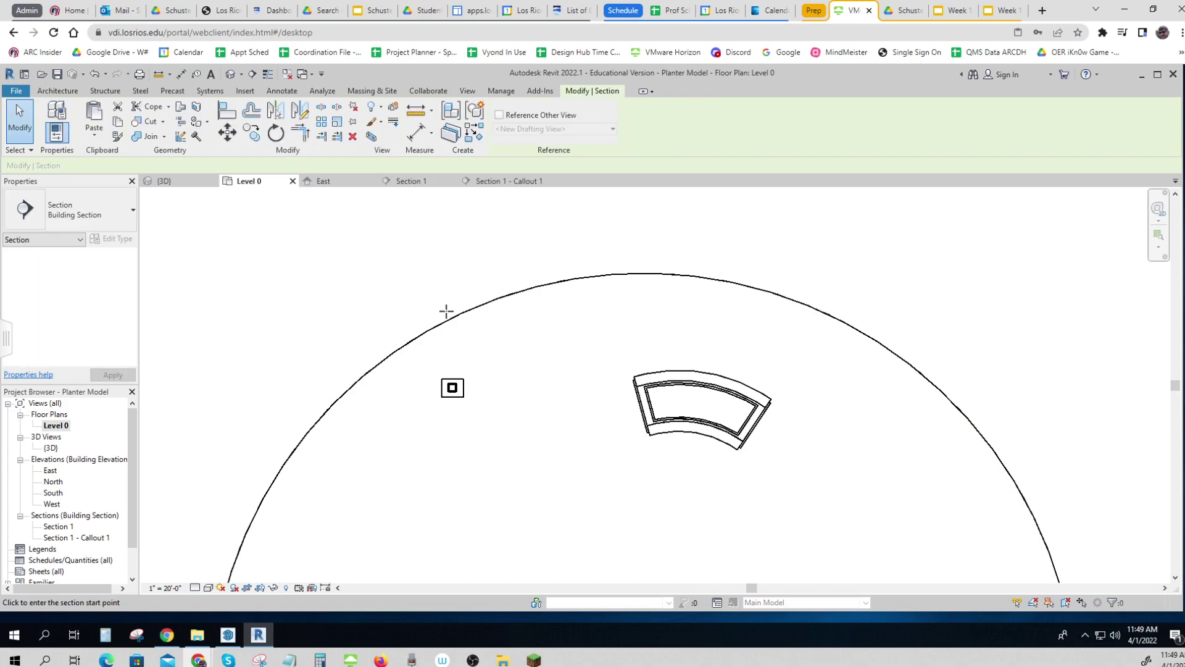
{"action": "left_click", "coordinate": [455, 448]}
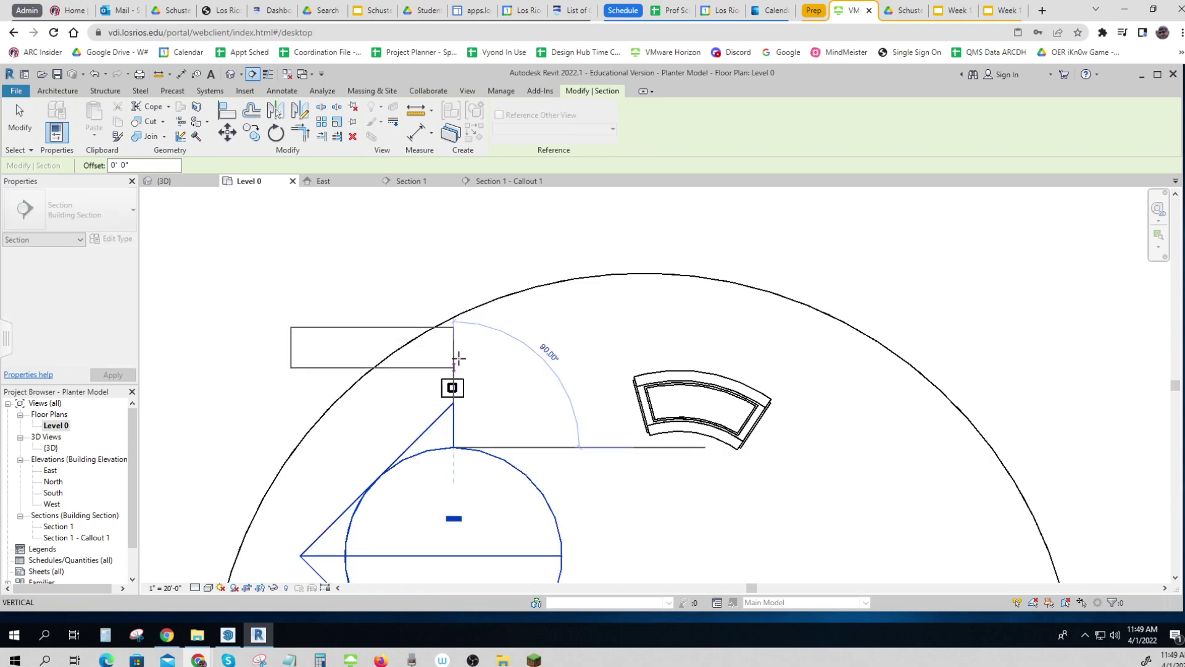
{"action": "left_click", "coordinate": [457, 336]}
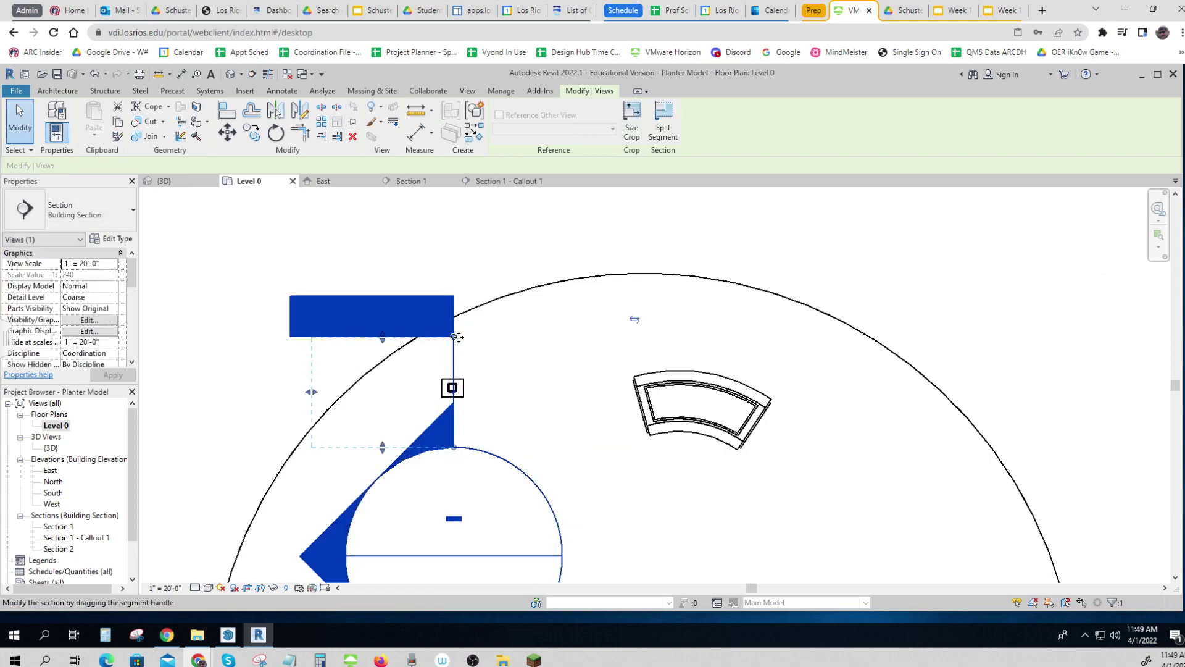
{"action": "left_click_drag", "start_coordinate": [313, 396], "coordinate": [451, 398]}
{"action": "left_click", "coordinate": [511, 397]}
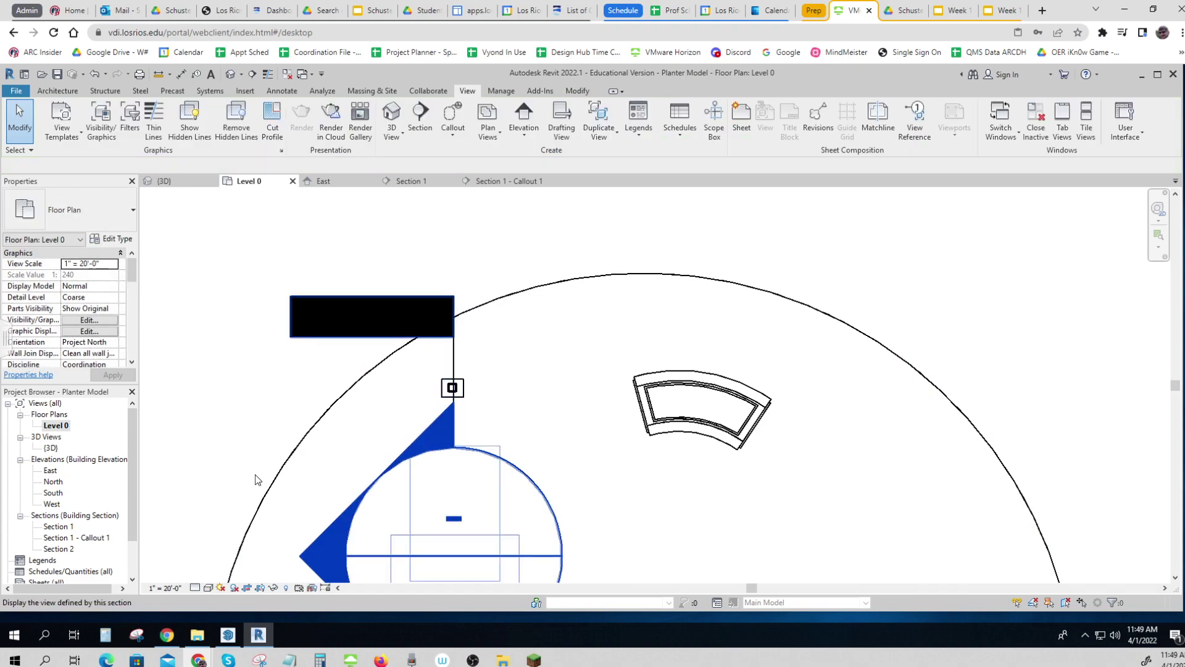
Open the new Section 2 view and set its visual style to wireframe to show the post inside its footing.
{"action": "double_click", "coordinate": [61, 549]}
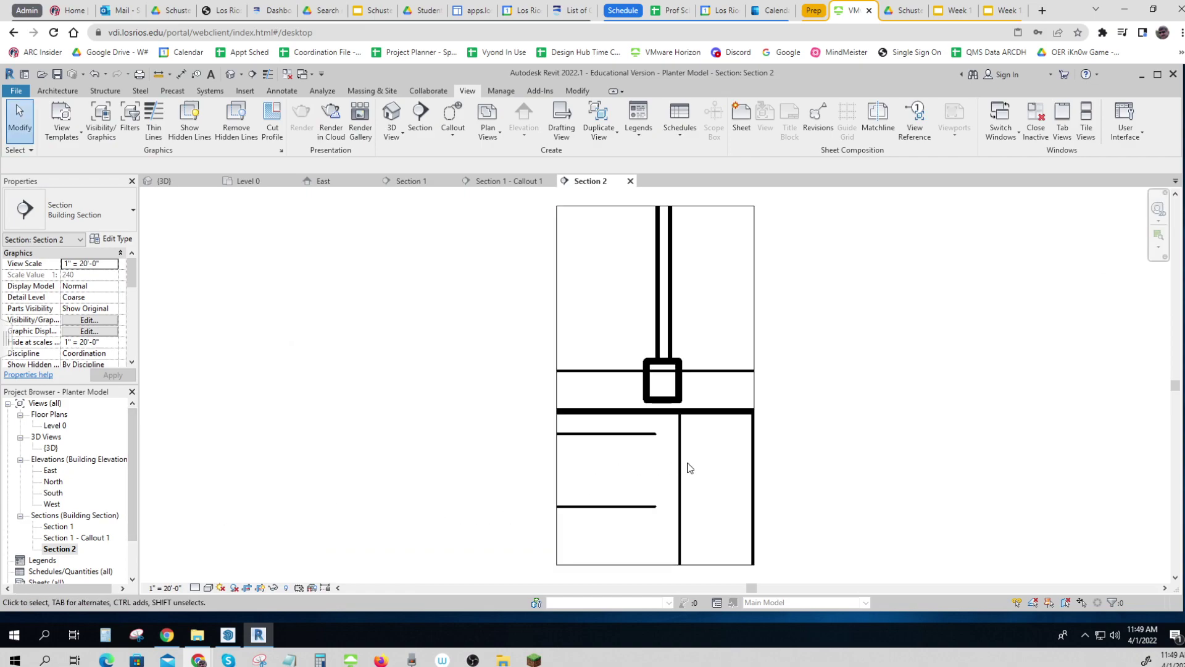
{"action": "scroll", "coordinate": [716, 414], "scroll_direction": "up", "scroll_amount": 2}
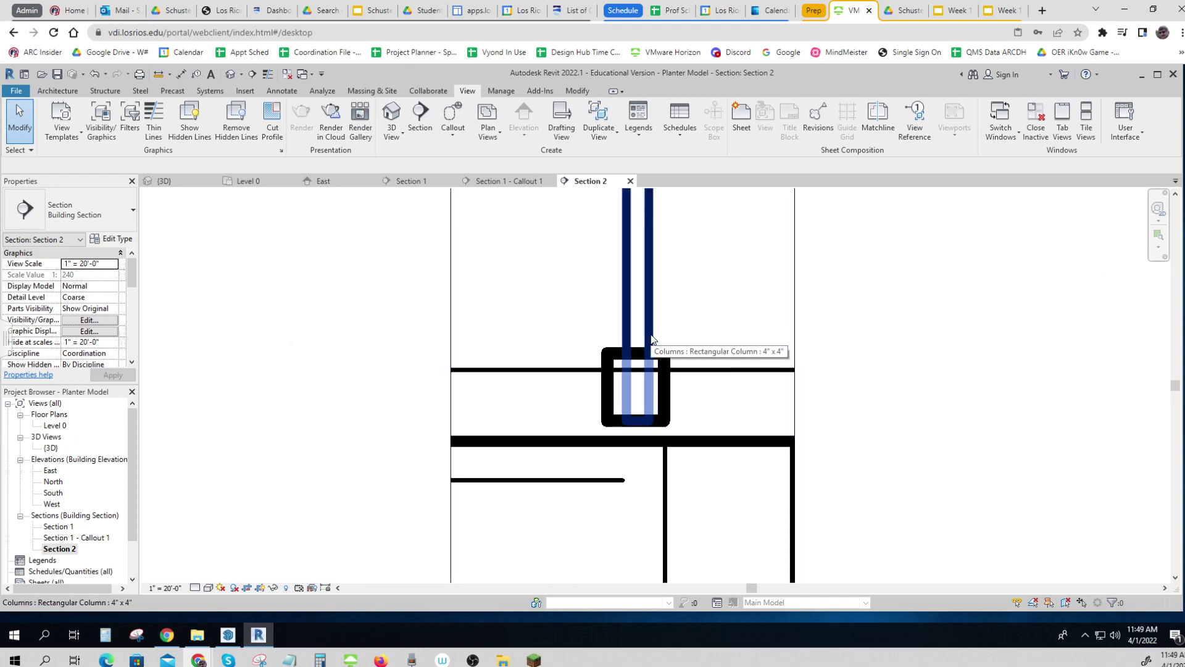
{"action": "left_click", "coordinate": [652, 339]}
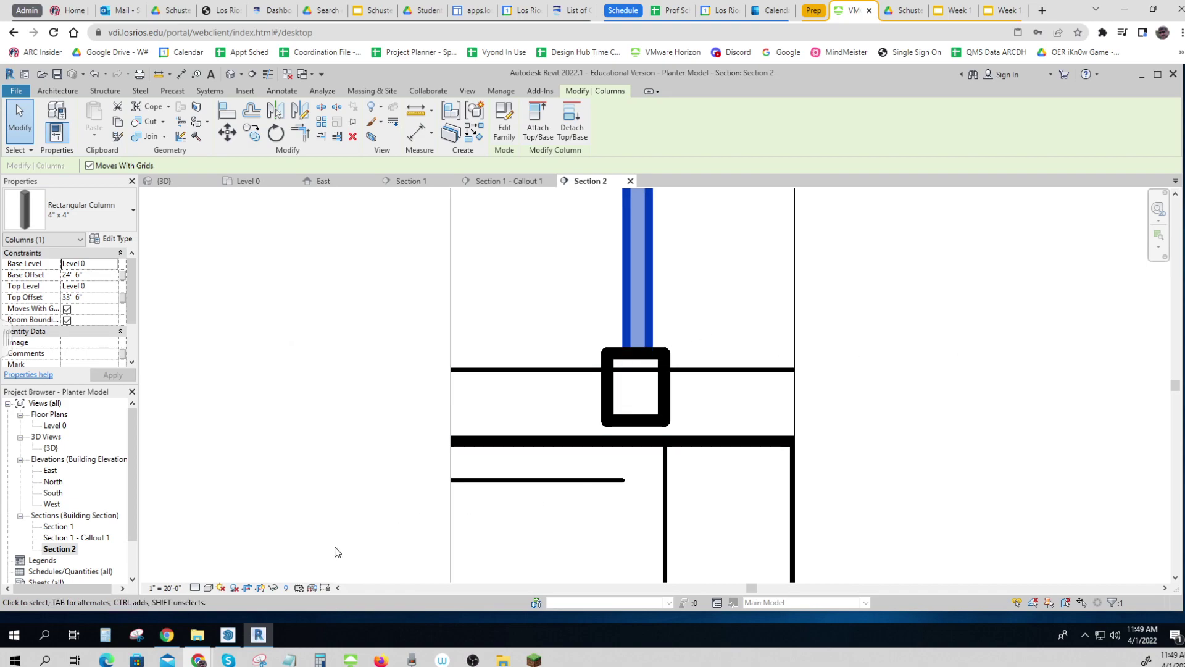
{"action": "left_click", "coordinate": [208, 588]}
{"action": "left_click", "coordinate": [247, 523]}
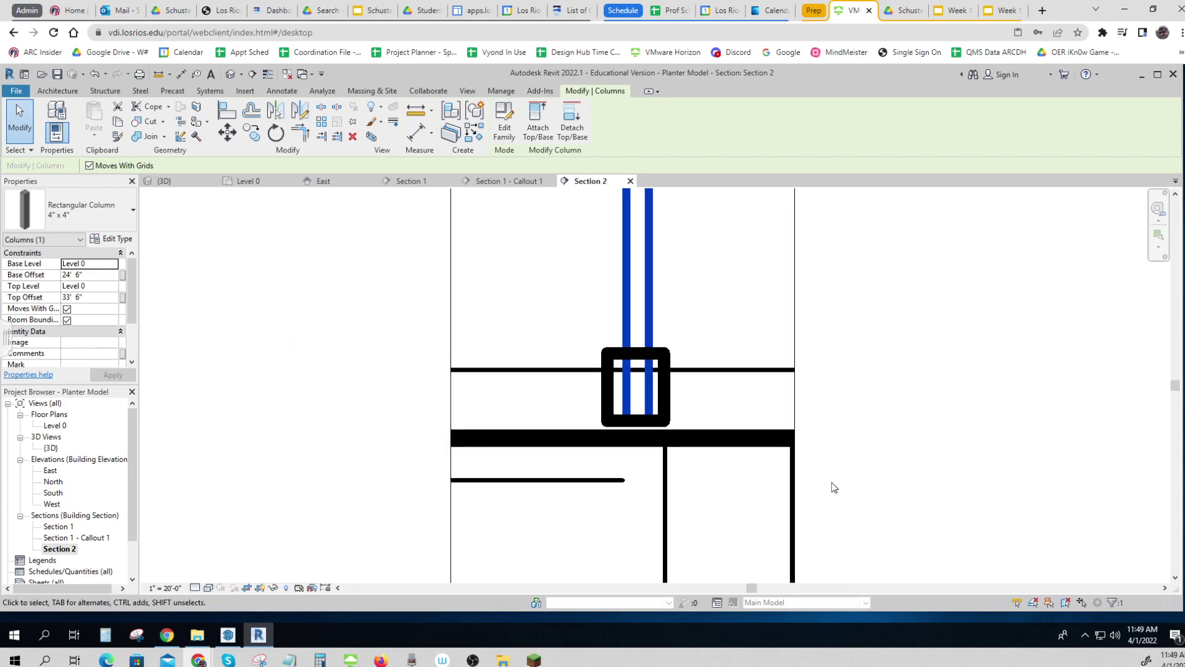
{"action": "left_click", "coordinate": [905, 473]}
{"action": "scroll", "coordinate": [905, 473], "scroll_direction": "down", "scroll_amount": 2}
{"action": "middle_click_drag", "start_coordinate": [905, 474], "coordinate": [672, 445]}
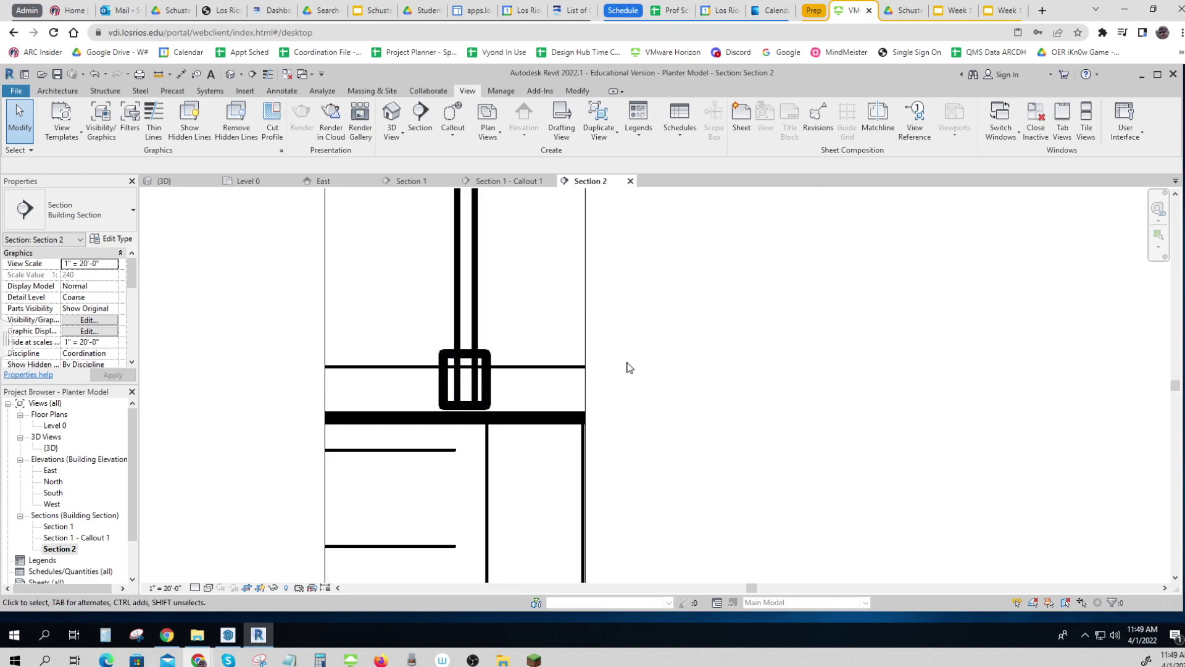
{"action": "scroll", "coordinate": [639, 366], "scroll_direction": "down", "scroll_amount": 2}
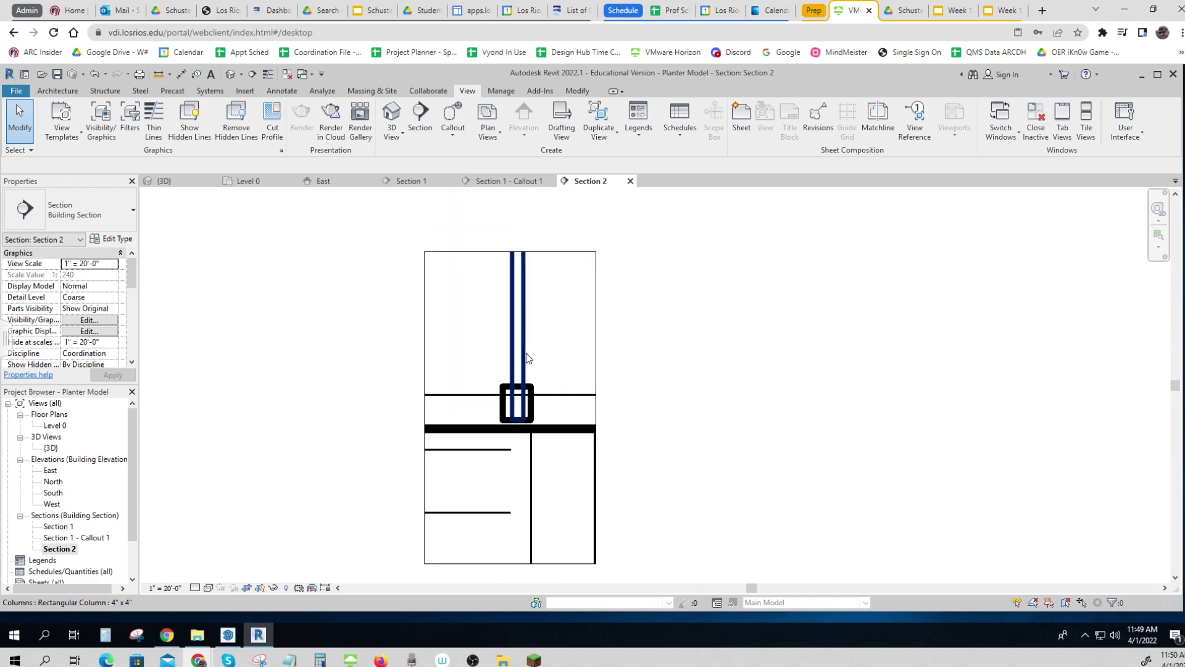
{"action": "scroll", "coordinate": [527, 358], "scroll_direction": "up", "scroll_amount": 3}
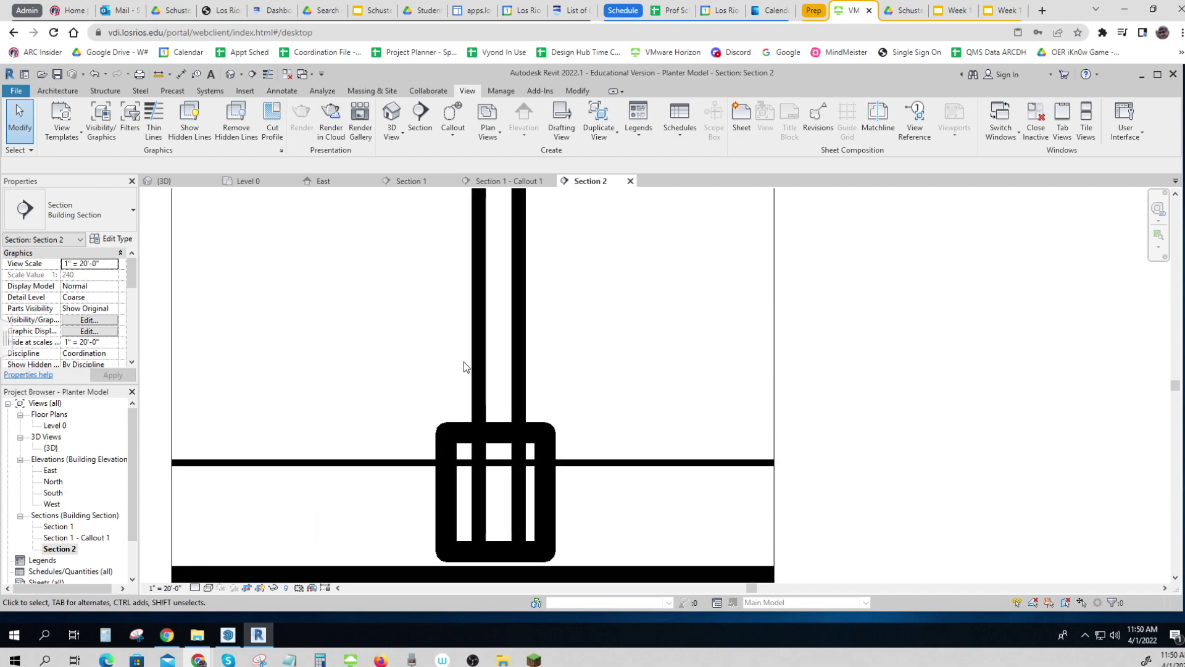
Sketch a rectangular filled region boundary about 8 3/4" tall between the post's edges, crossing the footing's top edge and the ground line.
{"action": "left_click", "coordinate": [502, 436]}
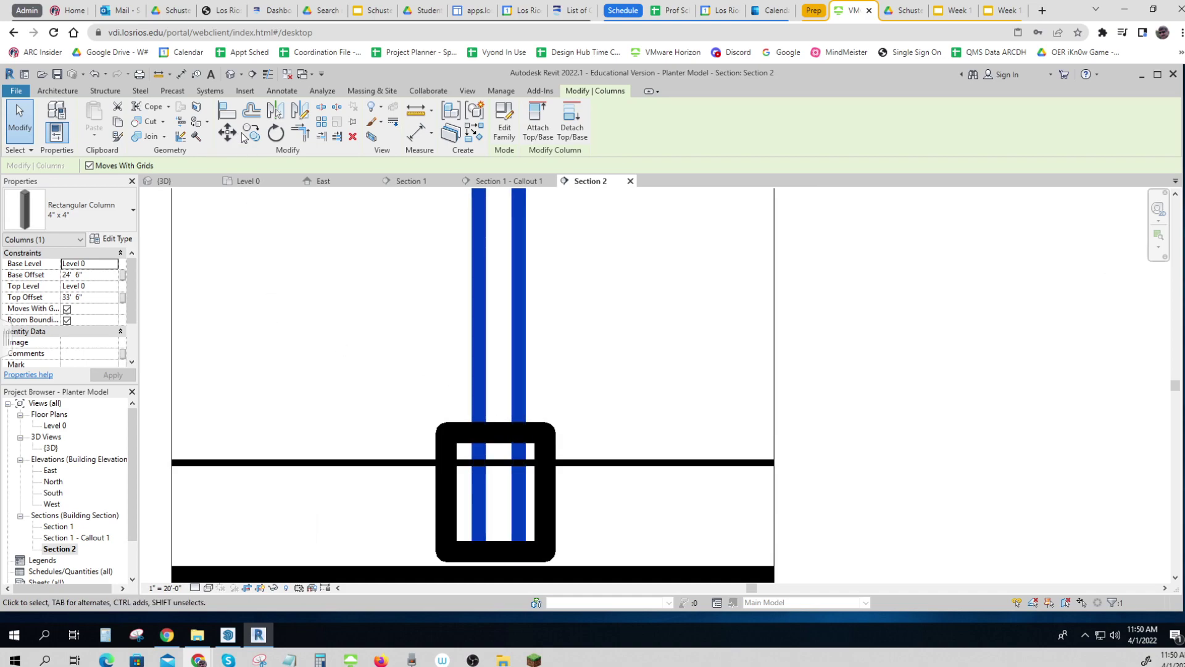
{"action": "left_click", "coordinate": [282, 91]}
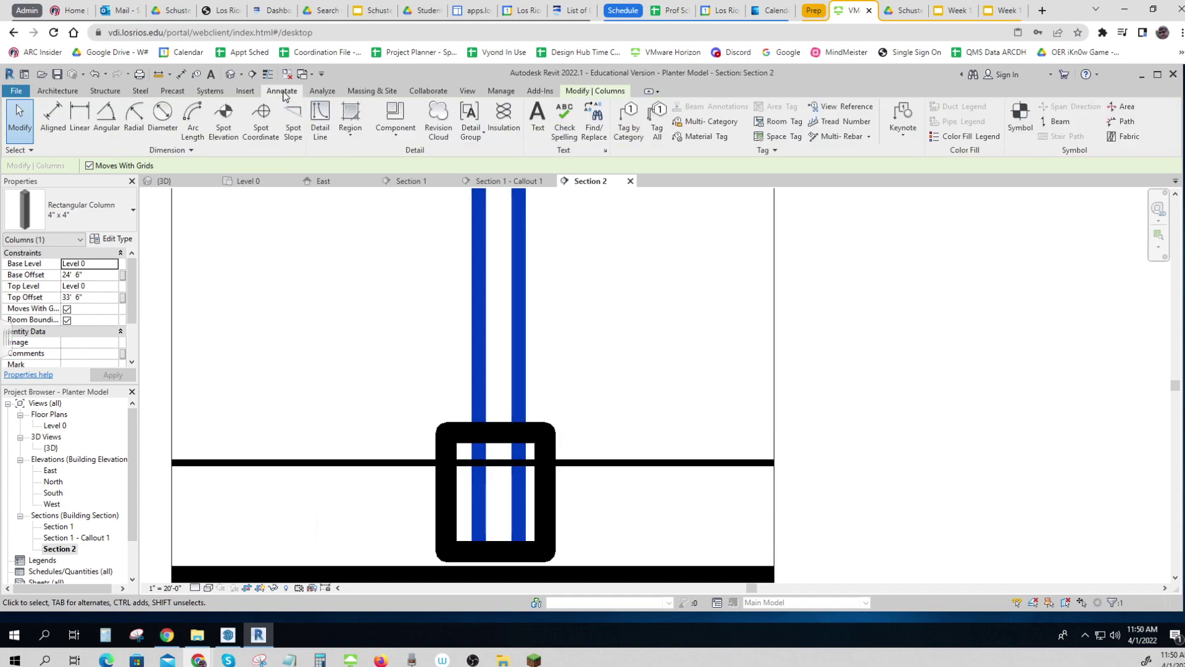
{"action": "left_click", "coordinate": [349, 121]}
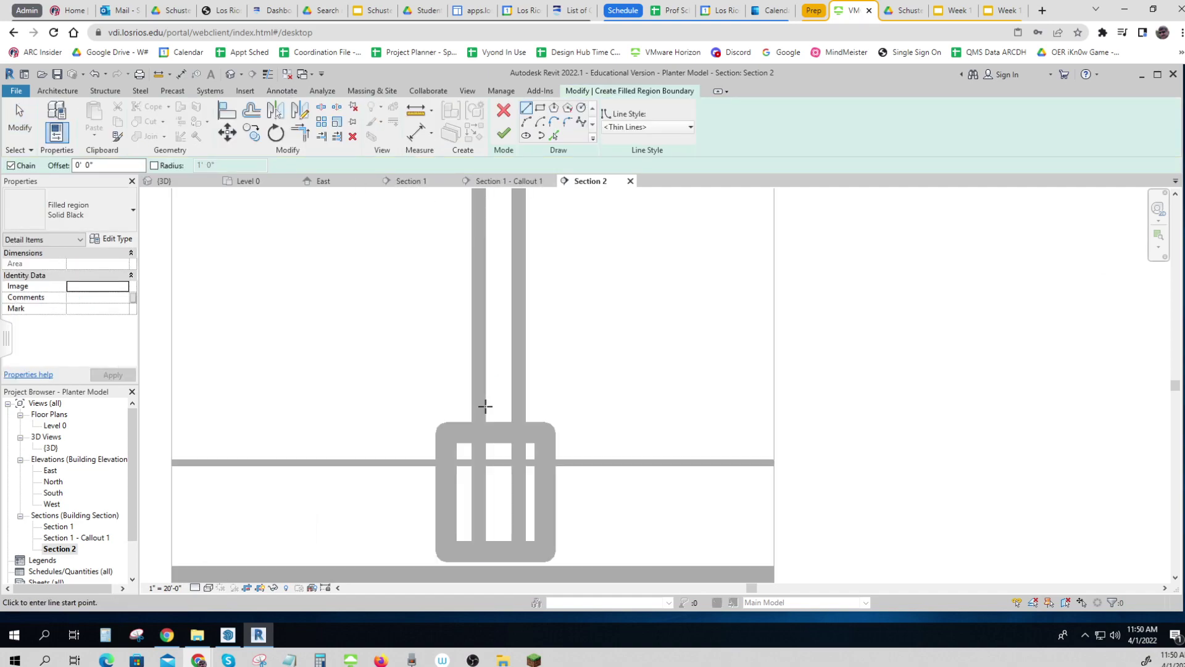
{"action": "left_click", "coordinate": [484, 406]}
{"action": "left_click", "coordinate": [486, 463]}
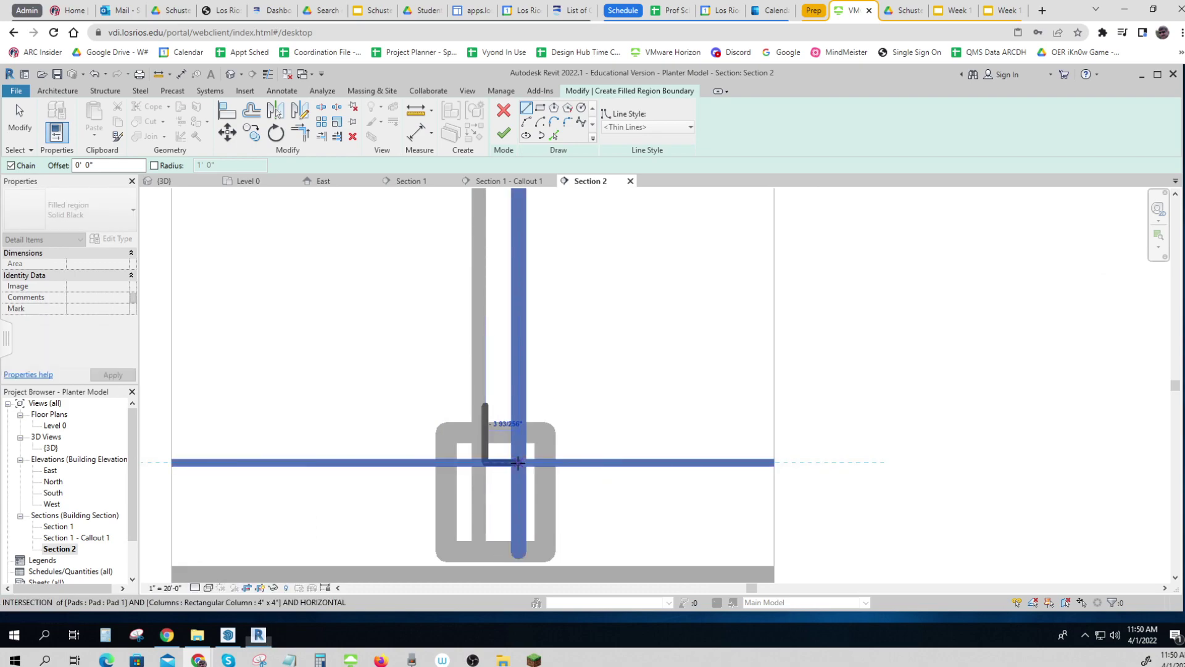
{"action": "left_click", "coordinate": [485, 492]}
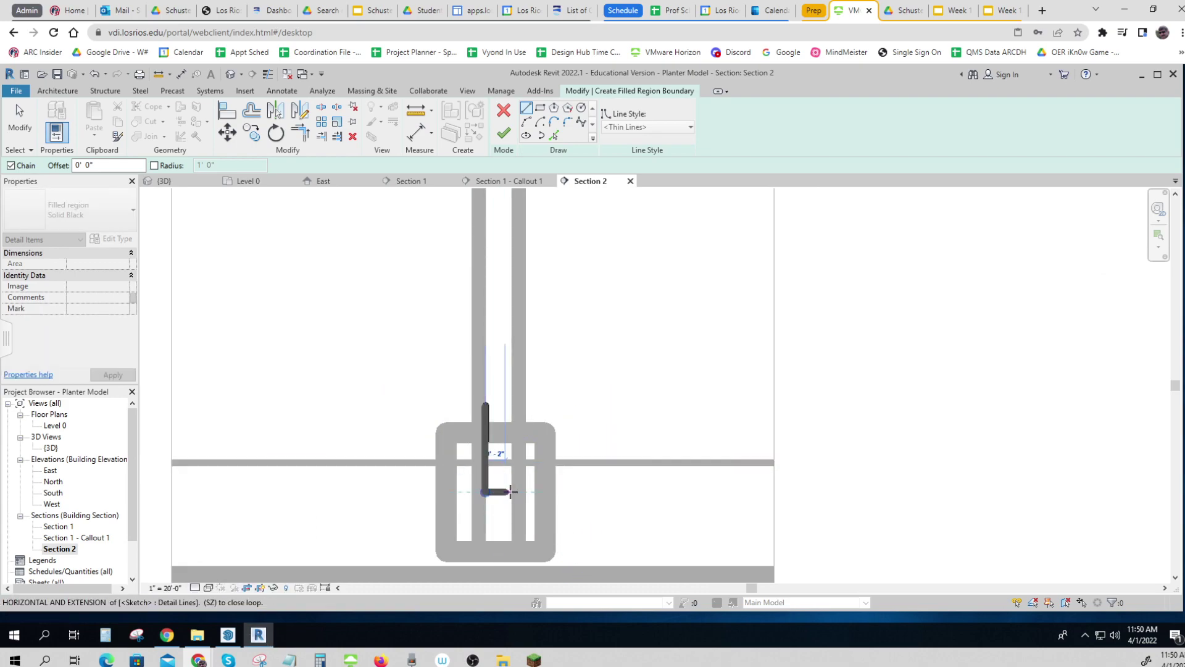
{"action": "left_click", "coordinate": [516, 492]}
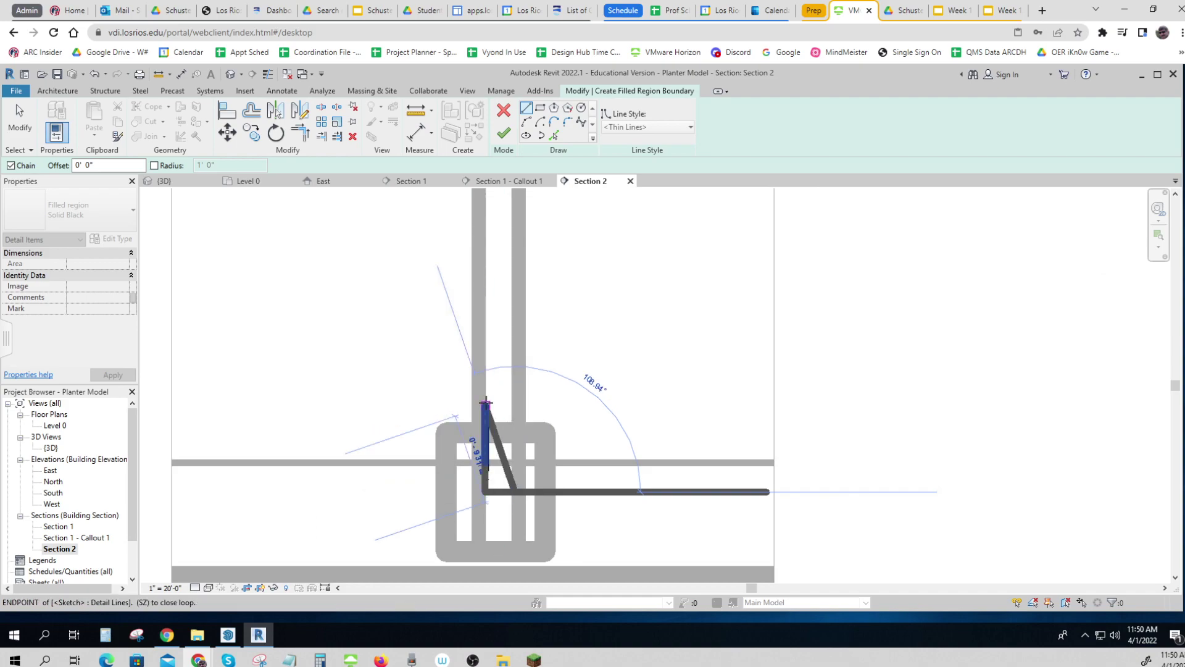
{"action": "left_click", "coordinate": [515, 402]}
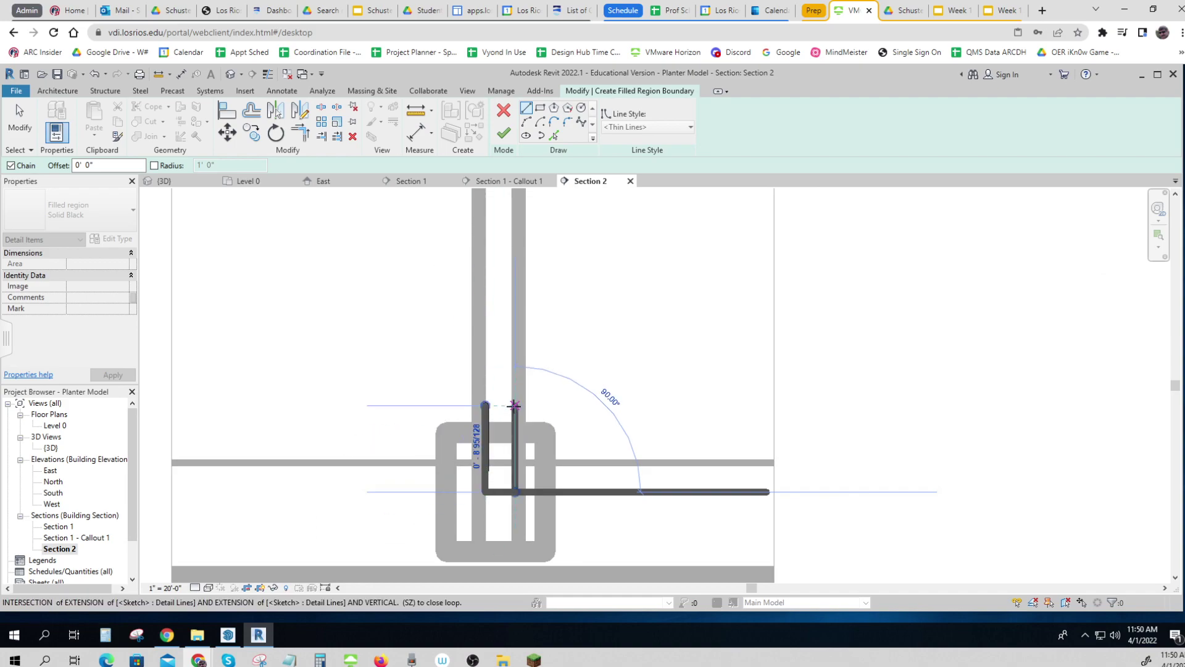
{"action": "left_click", "coordinate": [486, 405]}
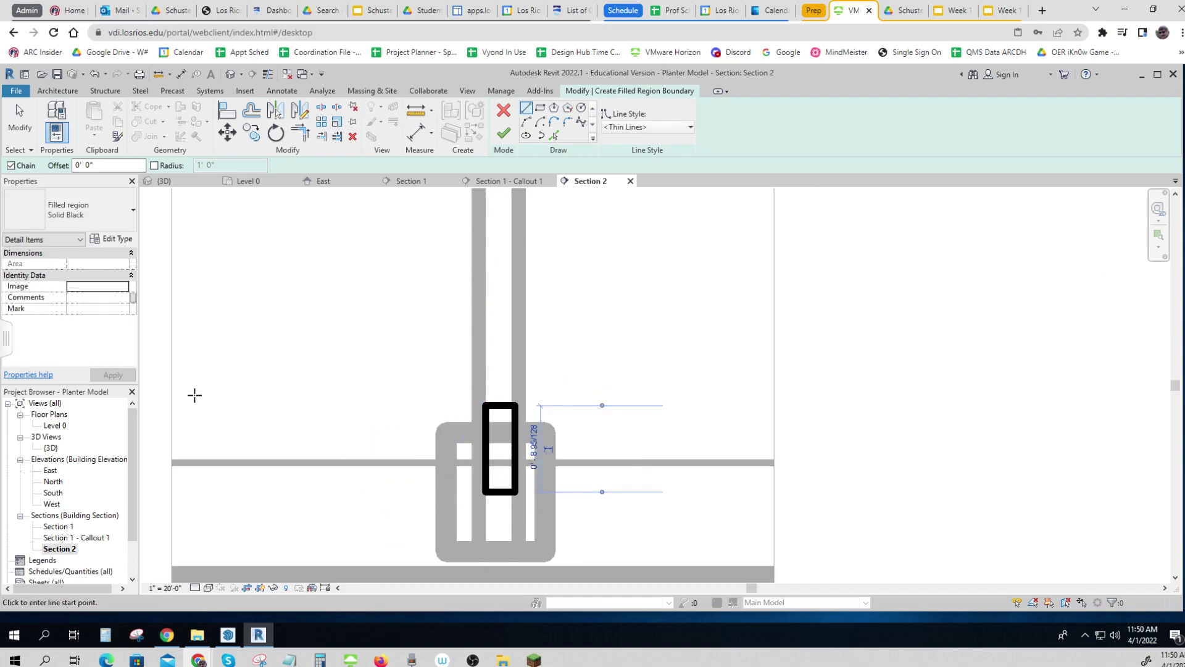
{"action": "left_click", "coordinate": [127, 216]}
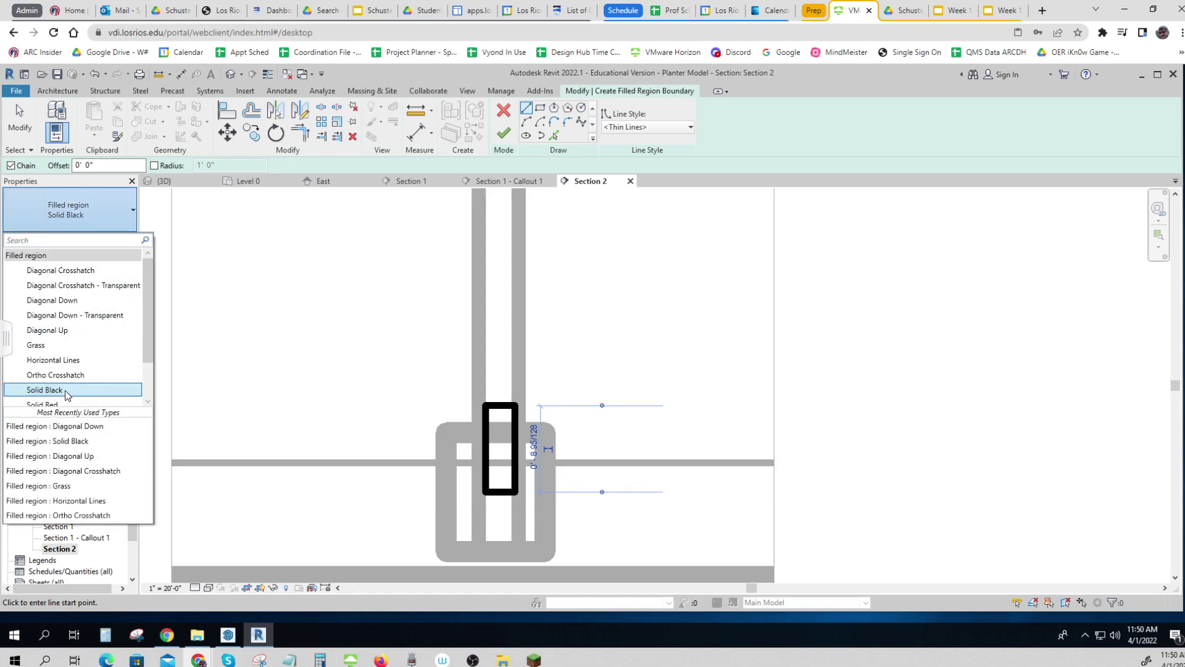
{"action": "left_click", "coordinate": [163, 212]}
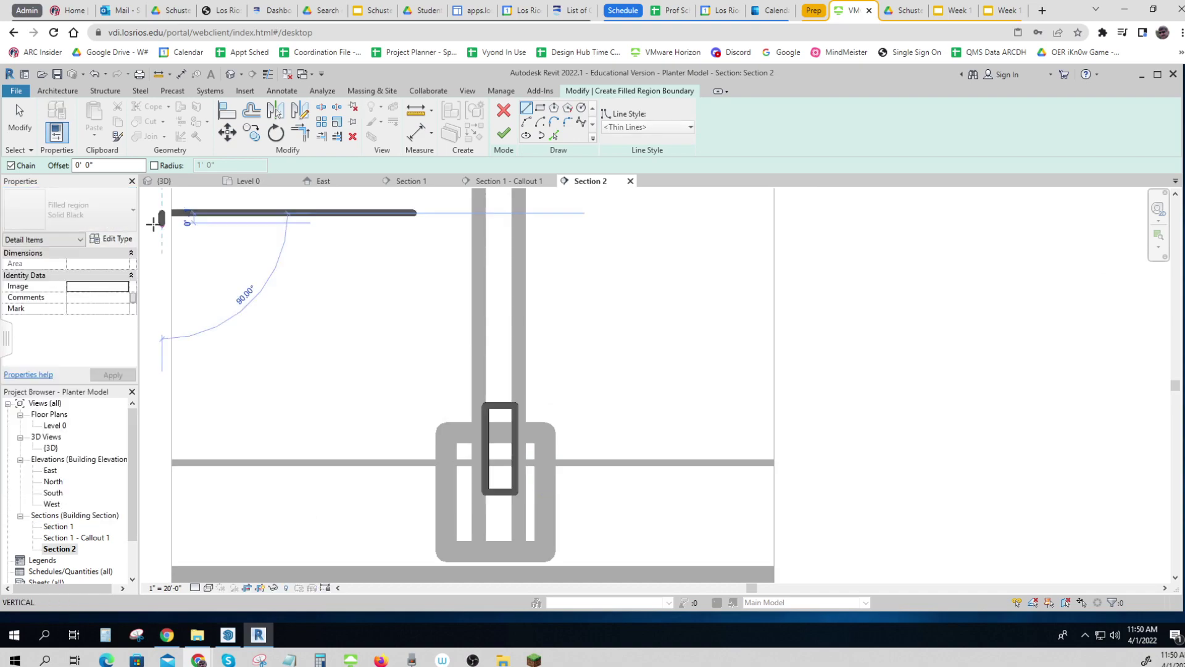
{"action": "key", "text": "Escape"}
Duplicate the Solid Black filled region type and name the copy Solid White.
{"action": "left_click", "coordinate": [121, 239]}
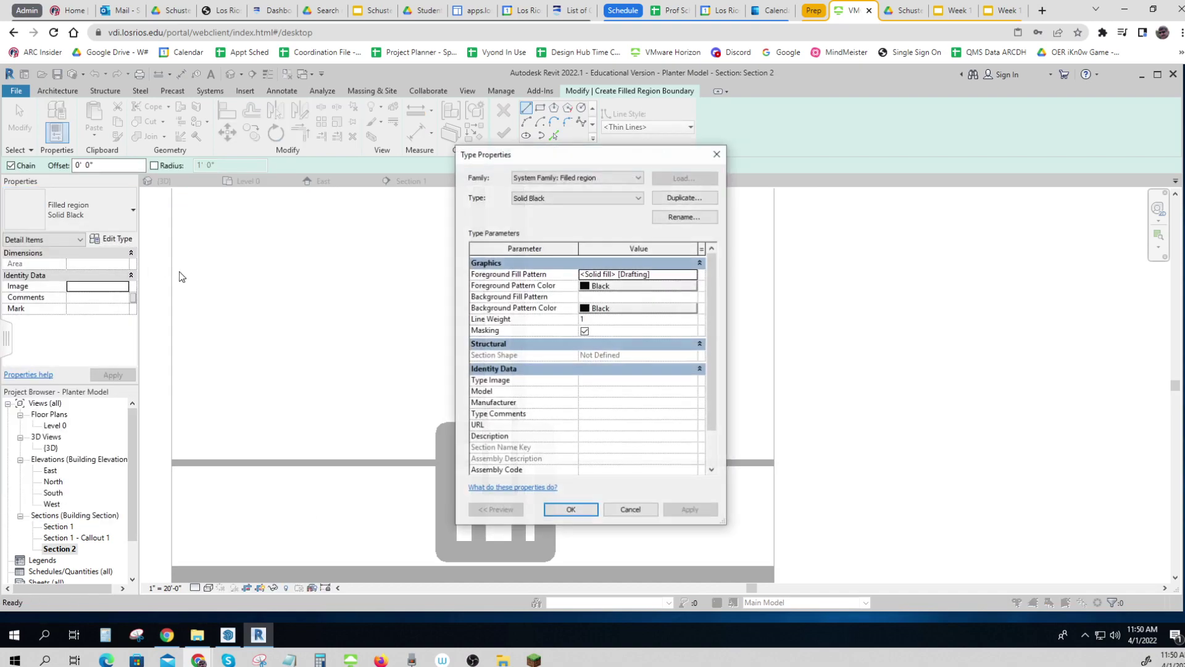
{"action": "left_click", "coordinate": [679, 198]}
{"action": "left_click", "coordinate": [587, 331]}
{"action": "left_click_drag", "start_coordinate": [574, 334], "coordinate": [556, 333]}
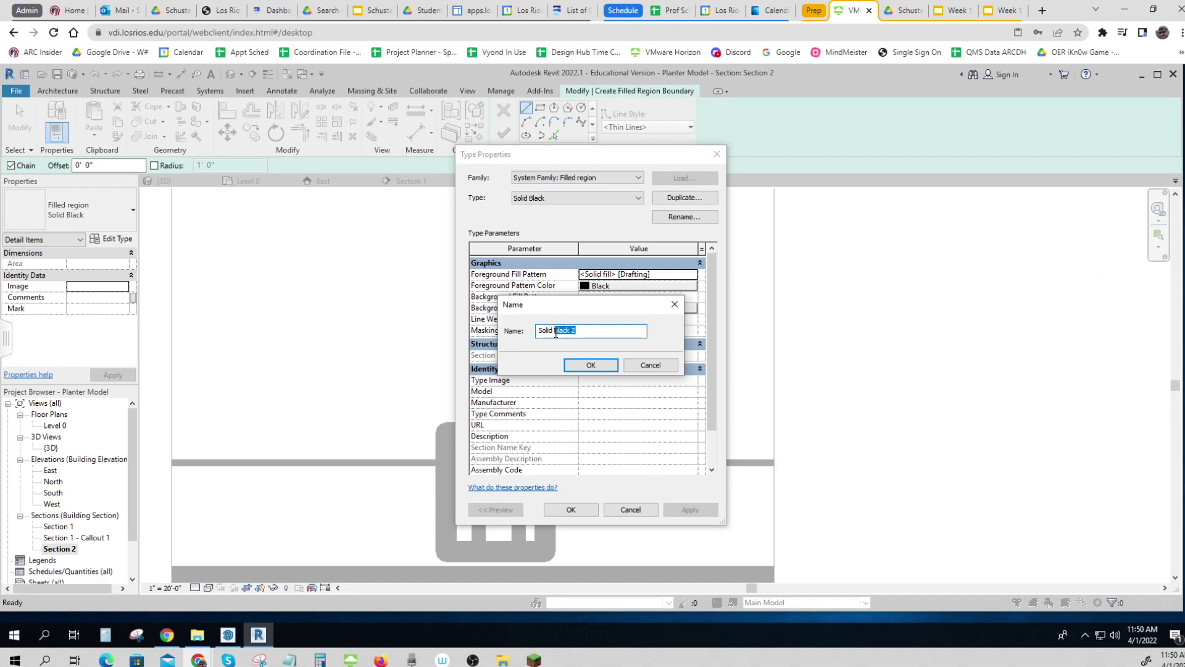
{"action": "type", "text": "White"}
{"action": "left_click", "coordinate": [591, 369]}
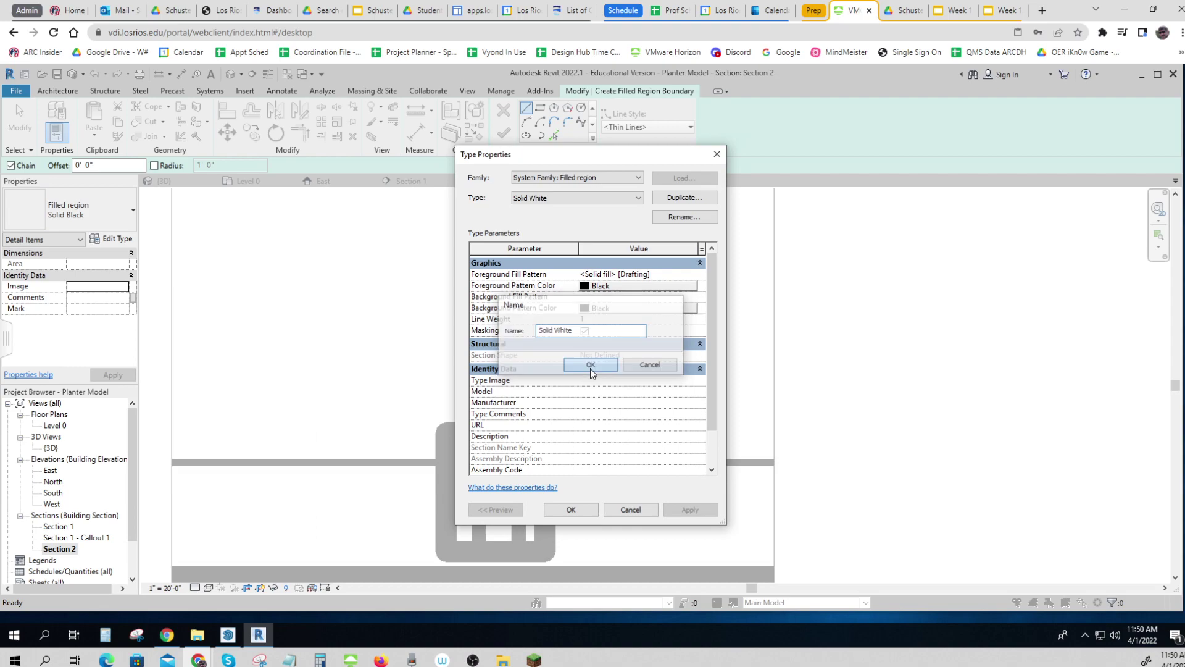
Set the Solid White type's foreground and background pattern colors to White and finish the filled region.
{"action": "left_click", "coordinate": [615, 287]}
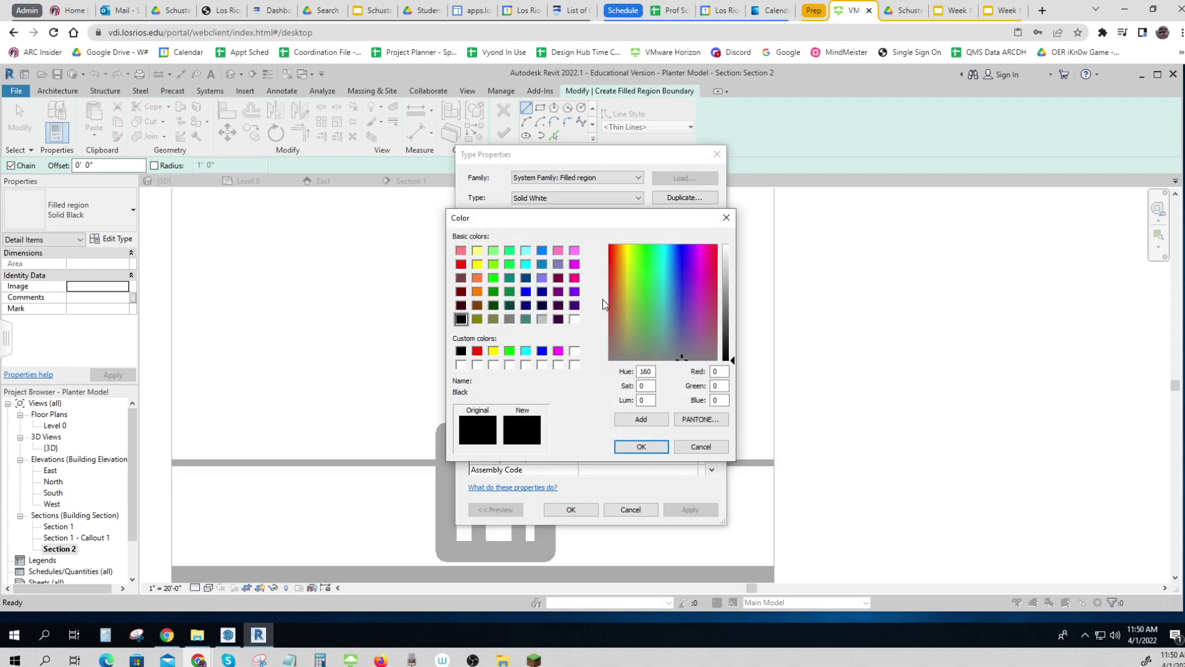
{"action": "left_click", "coordinate": [575, 319]}
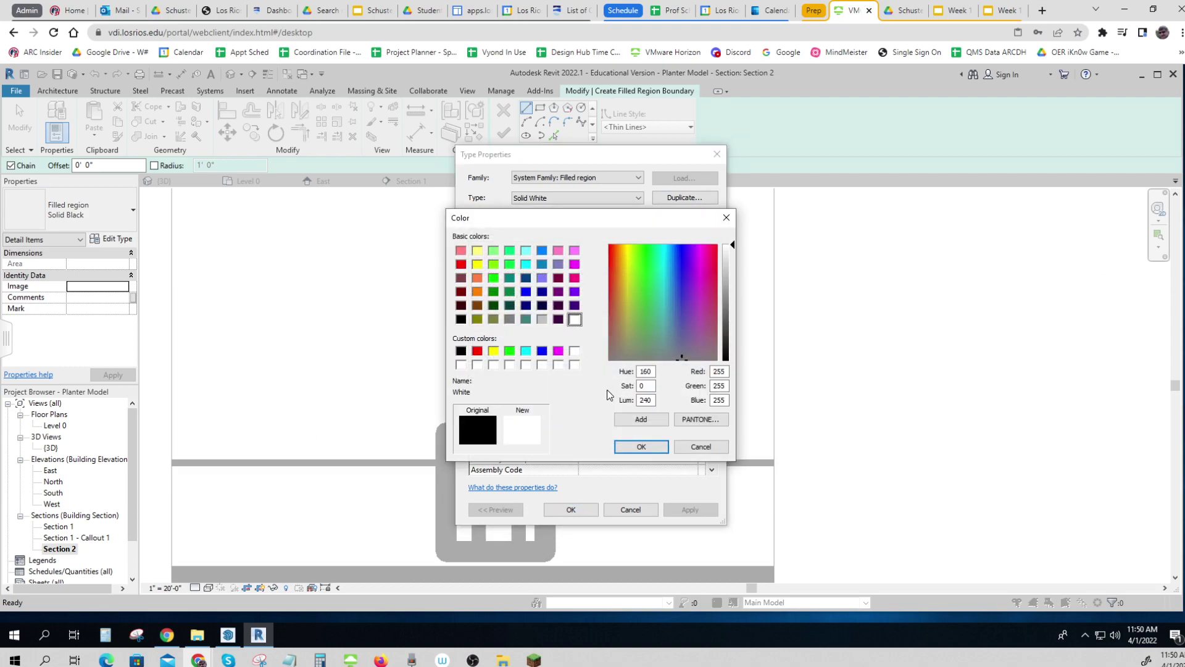
{"action": "left_click", "coordinate": [641, 446]}
{"action": "left_click", "coordinate": [615, 315]}
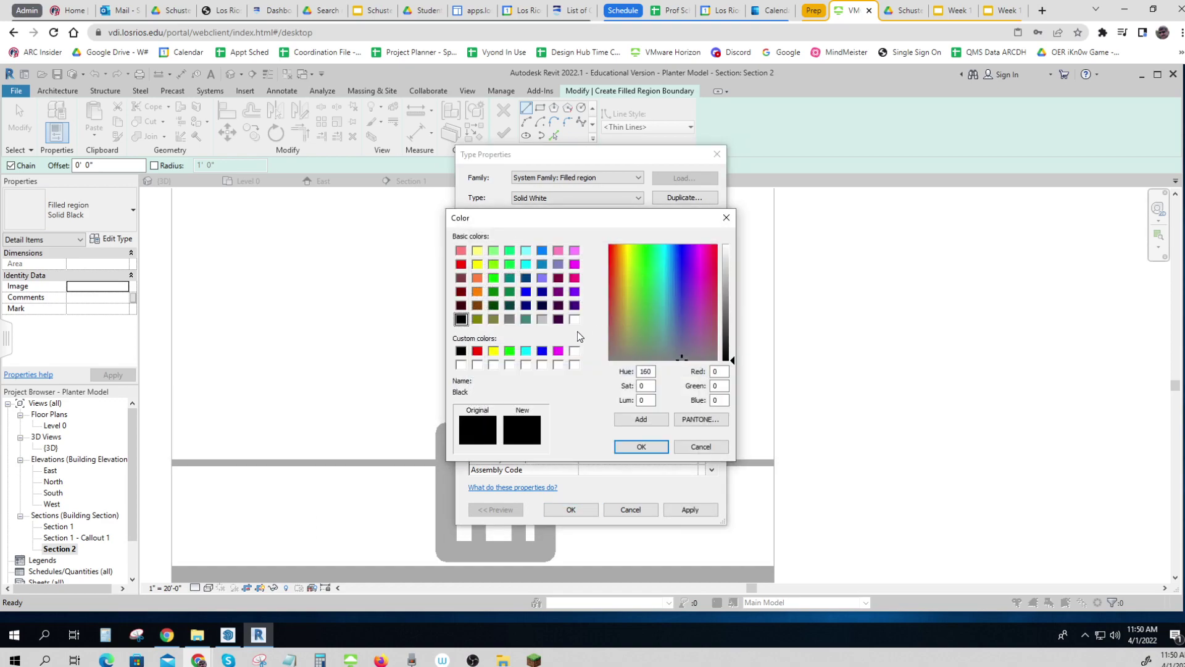
{"action": "left_click", "coordinate": [575, 318]}
{"action": "left_click", "coordinate": [641, 446]}
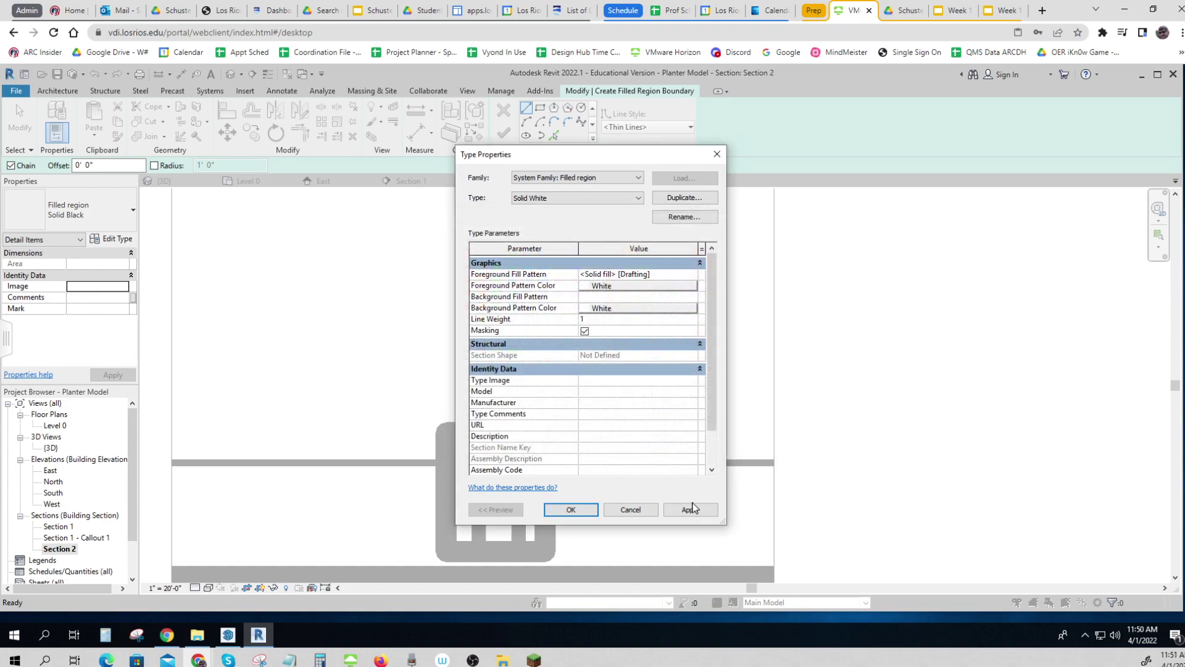
{"action": "left_click", "coordinate": [583, 506]}
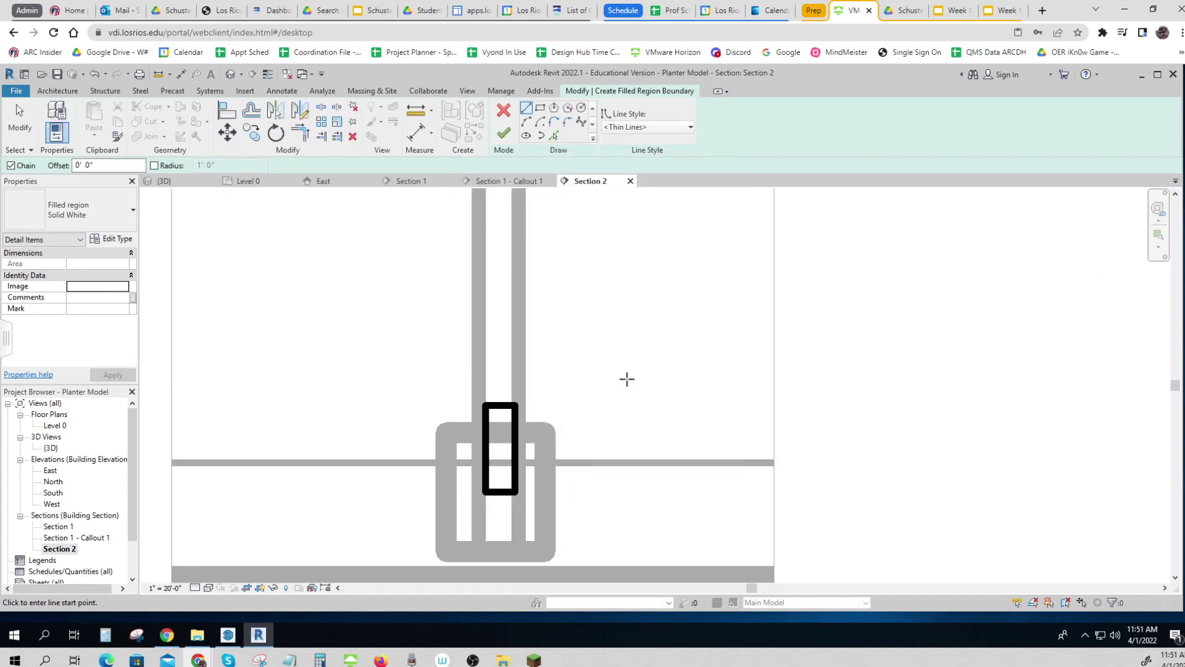
{"action": "left_click", "coordinate": [503, 133]}
{"action": "left_click", "coordinate": [890, 404]}
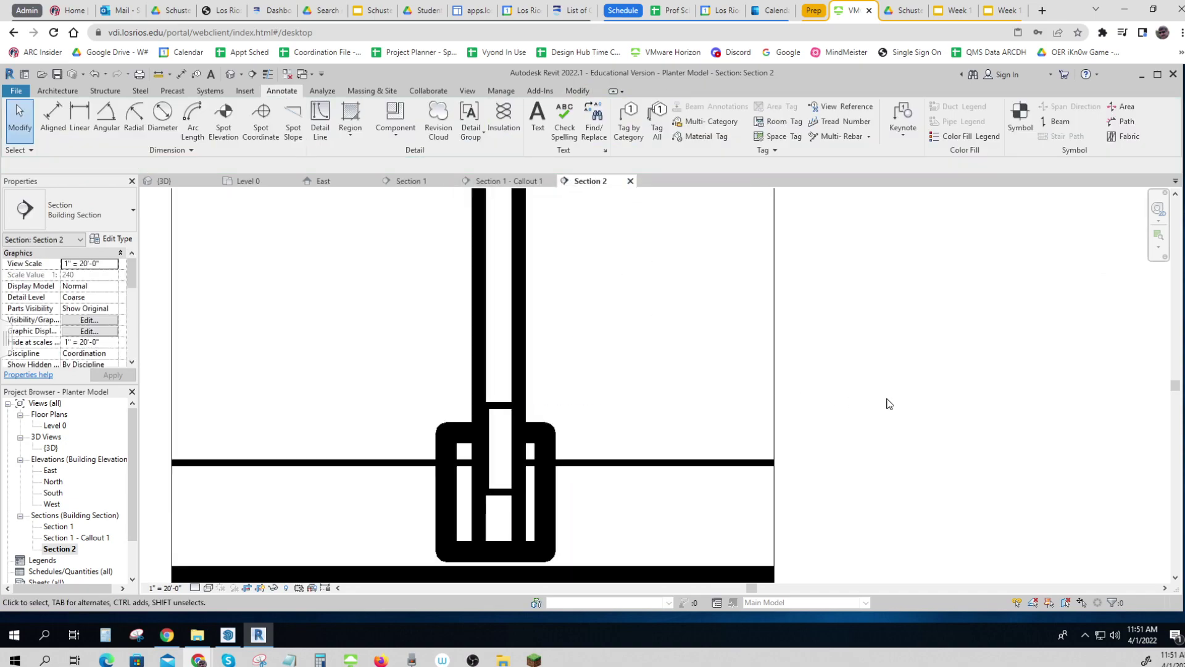
Review the type properties of the Solid White filled region at the post, then close them without changes and deselect the region.
{"action": "left_click", "coordinate": [501, 408]}
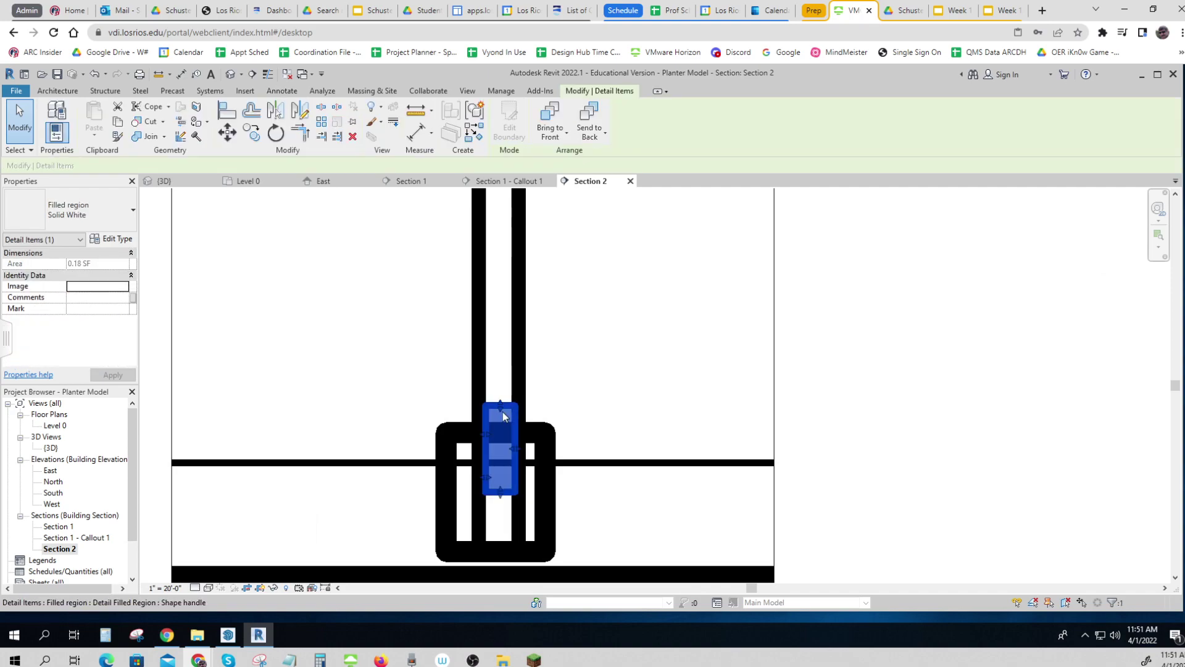
{"action": "left_click", "coordinate": [118, 239]}
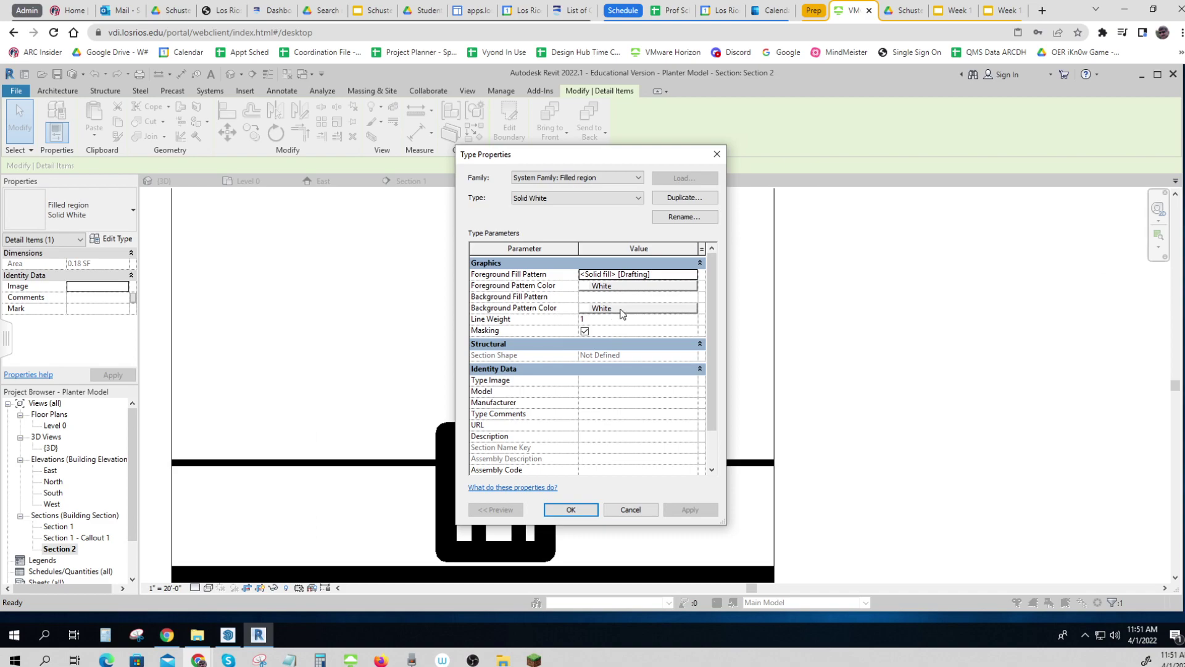
{"action": "left_click", "coordinate": [643, 276]}
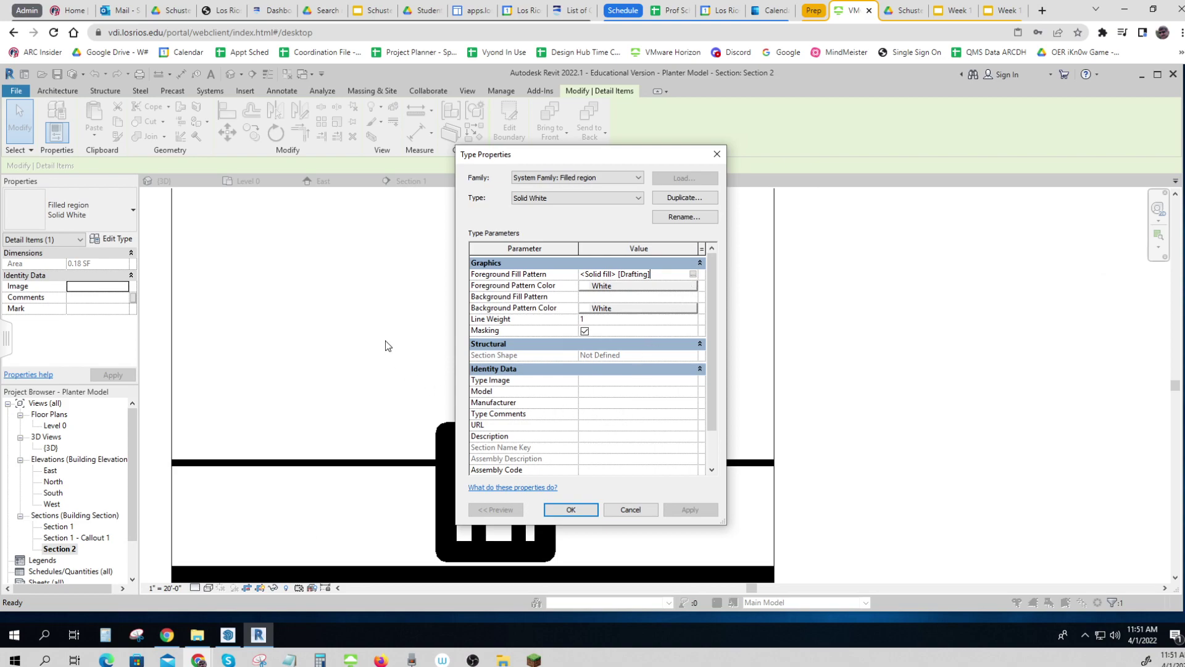
{"action": "left_click", "coordinate": [718, 154]}
{"action": "left_click", "coordinate": [850, 447]}
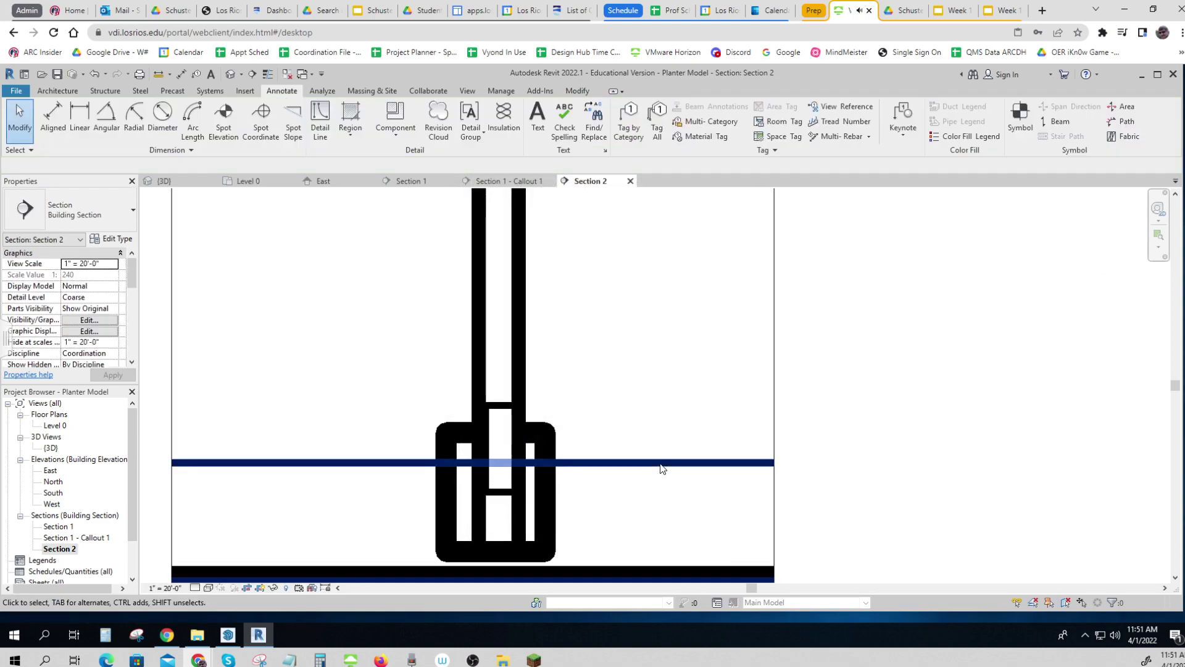
Set the Section 2 view's visual style to Hidden Line.
{"action": "scroll", "coordinate": [662, 469], "scroll_direction": "down", "scroll_amount": 2}
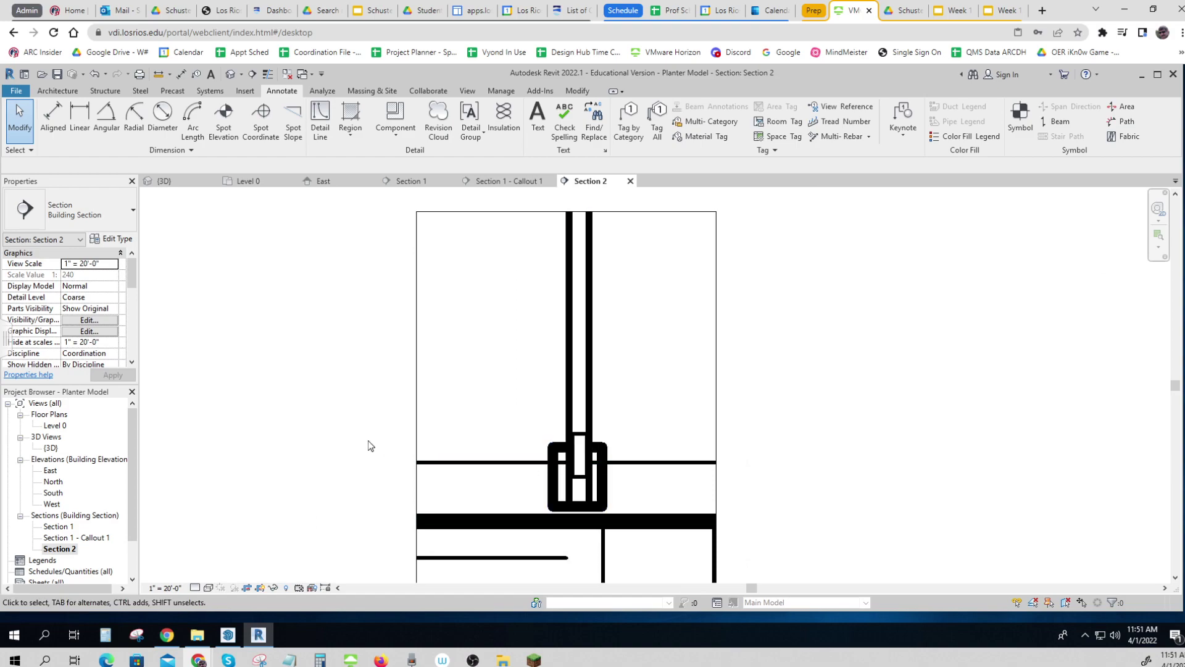
{"action": "scroll", "coordinate": [369, 429], "scroll_direction": "down", "scroll_amount": 5}
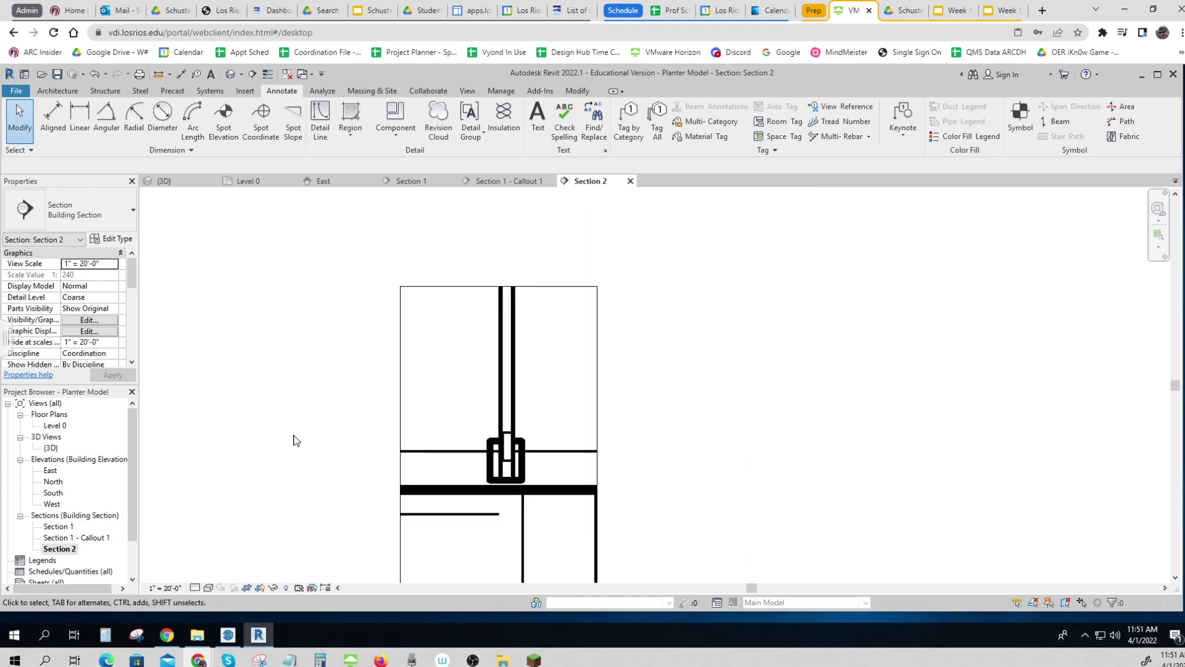
{"action": "middle_click_drag", "start_coordinate": [340, 412], "coordinate": [334, 368]}
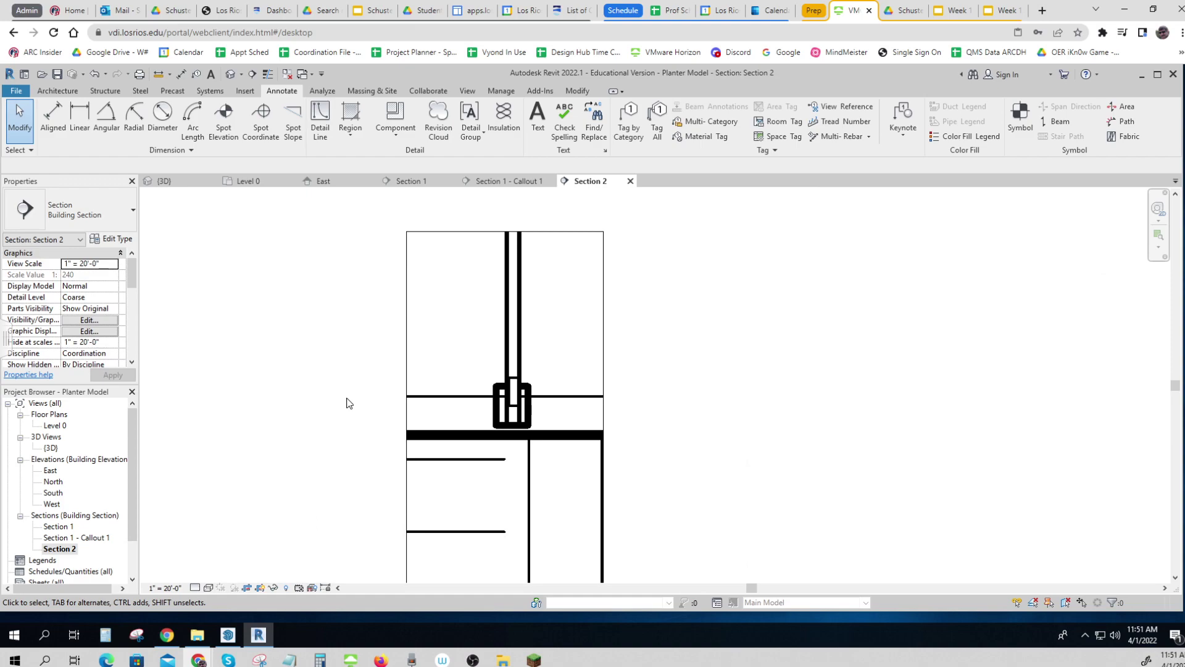
{"action": "scroll", "coordinate": [345, 402], "scroll_direction": "down", "scroll_amount": 2}
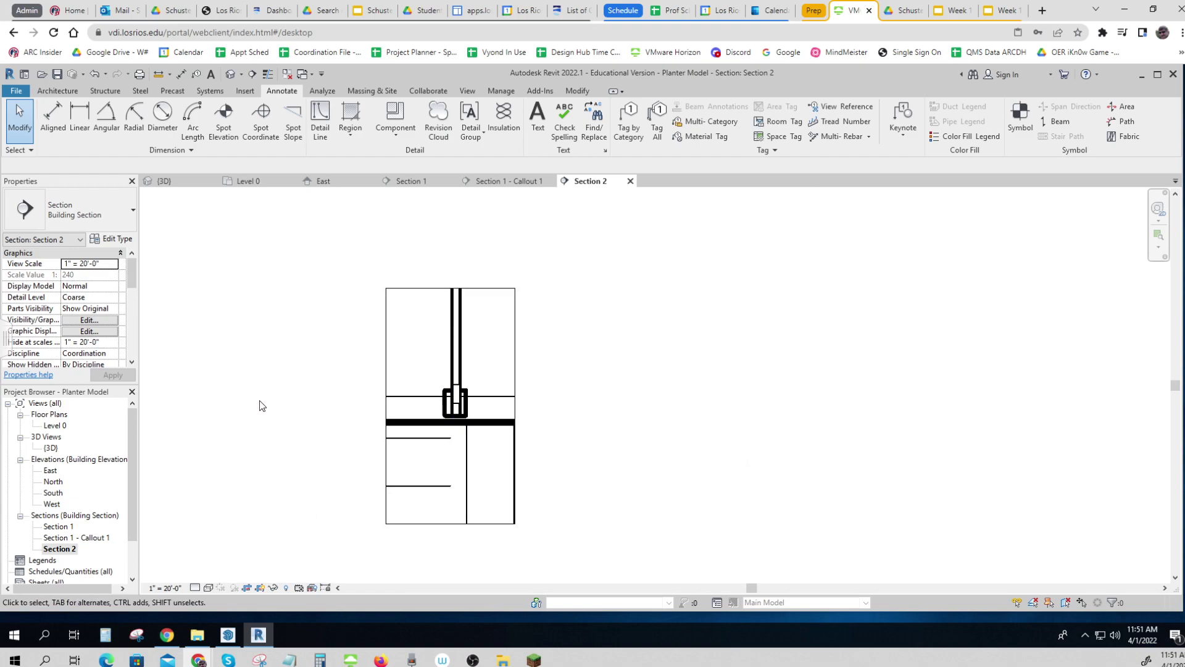
{"action": "left_click", "coordinate": [209, 588]}
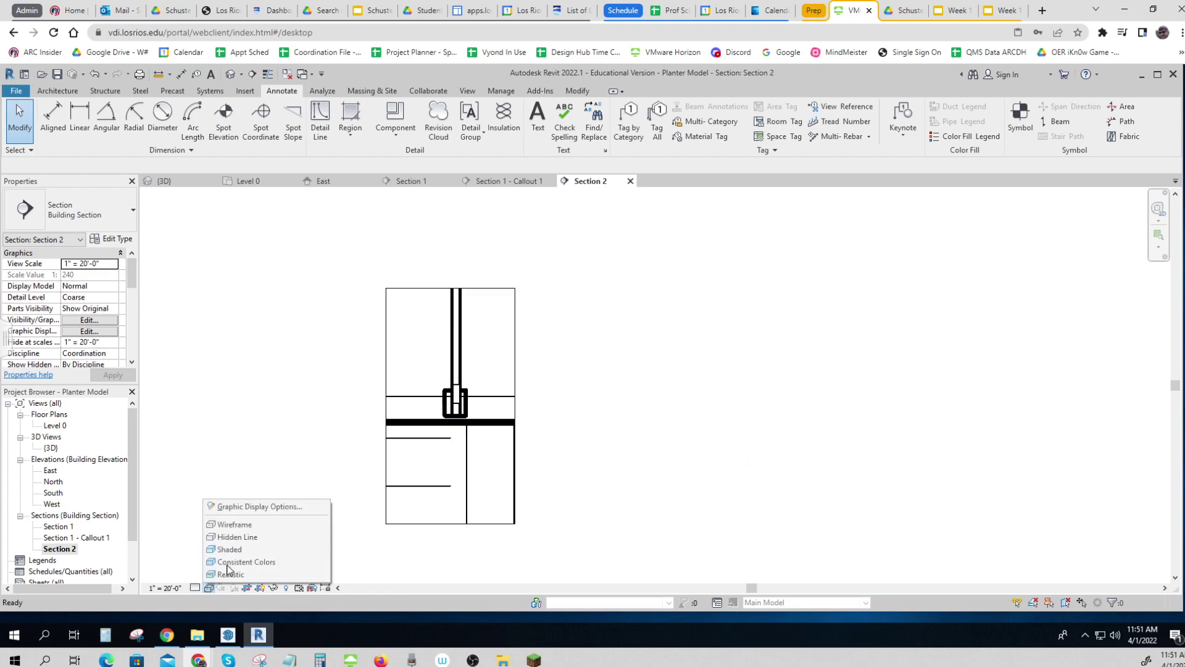
{"action": "left_click", "coordinate": [251, 536]}
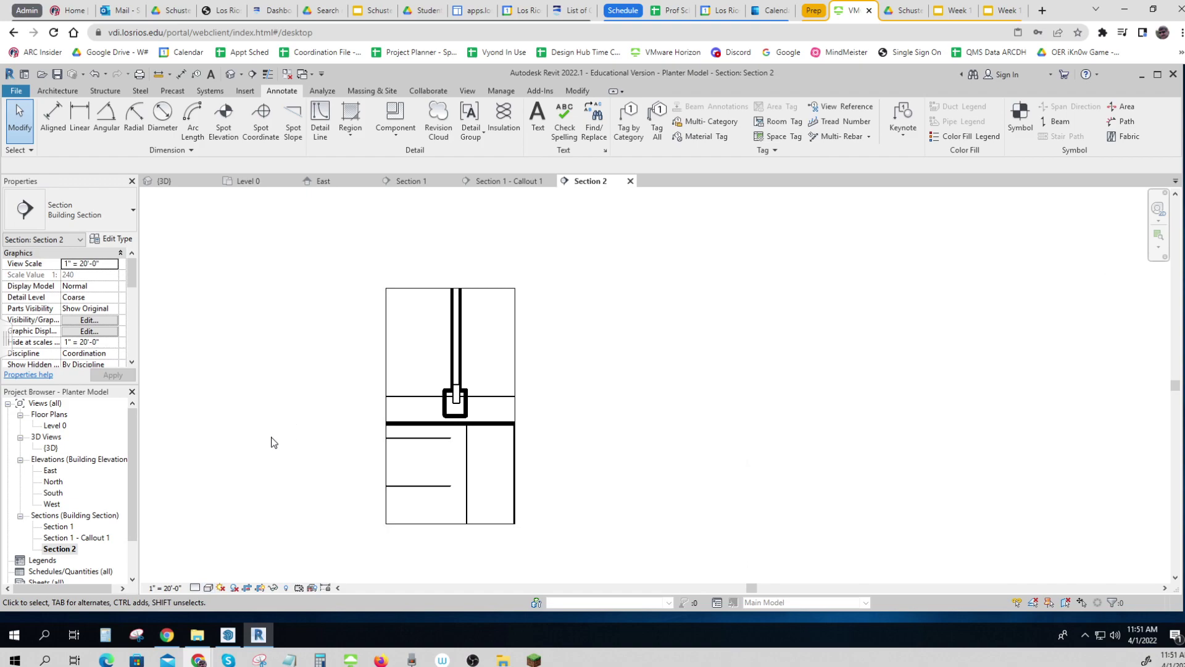